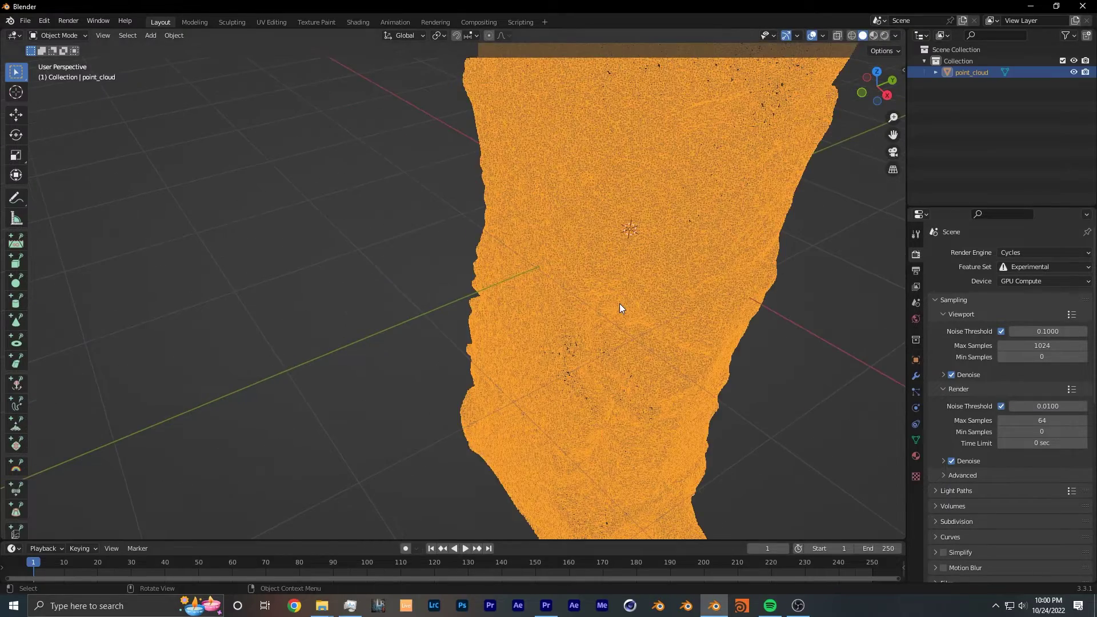
# - Examine the imported point clouds from several angles in Blender and MeshLab
pyautogui.moveTo(619, 303); pyautogui.dragTo(618, 181, button='middle')
pyautogui.scroll(-7, 618, 182)
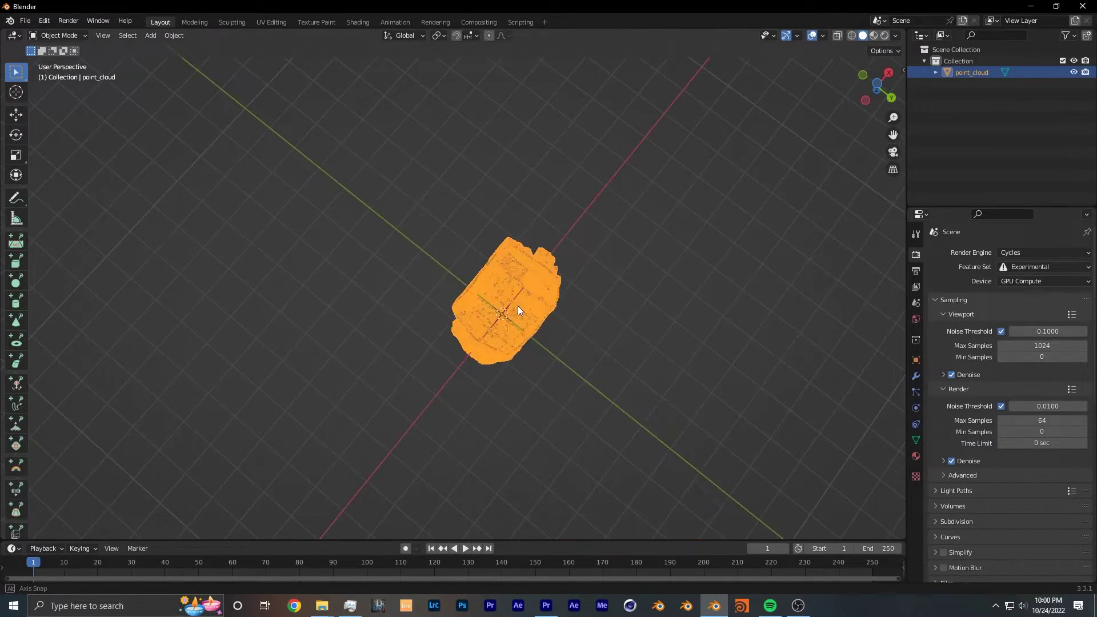
pyautogui.scroll(6, 636, 311)
pyautogui.scroll(-4, 566, 318)
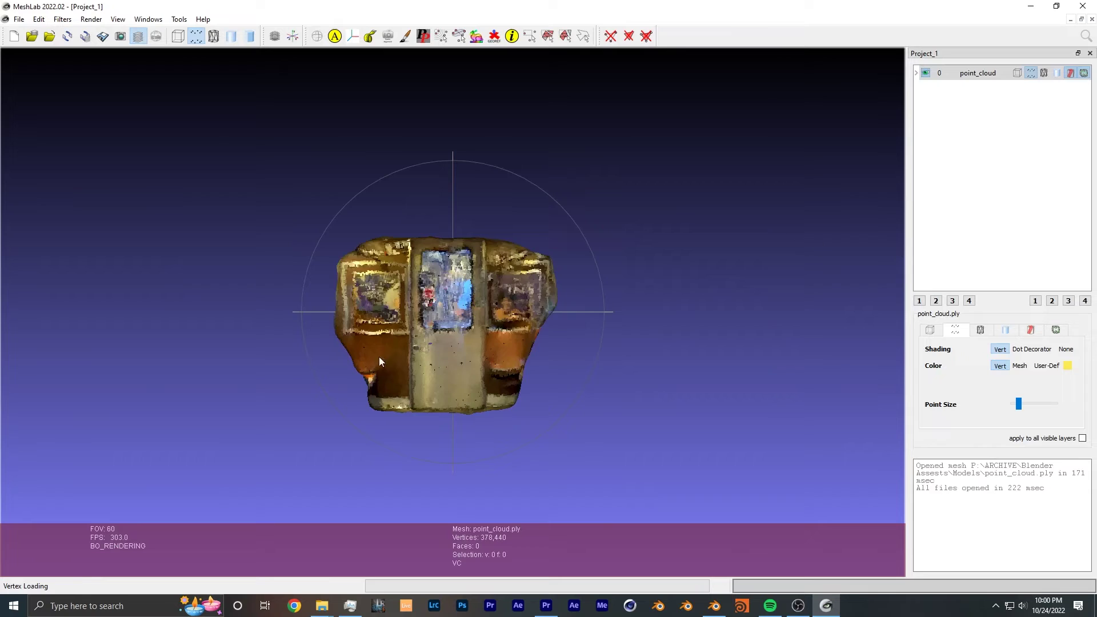
pyautogui.moveTo(378, 357); pyautogui.dragTo(485, 328)
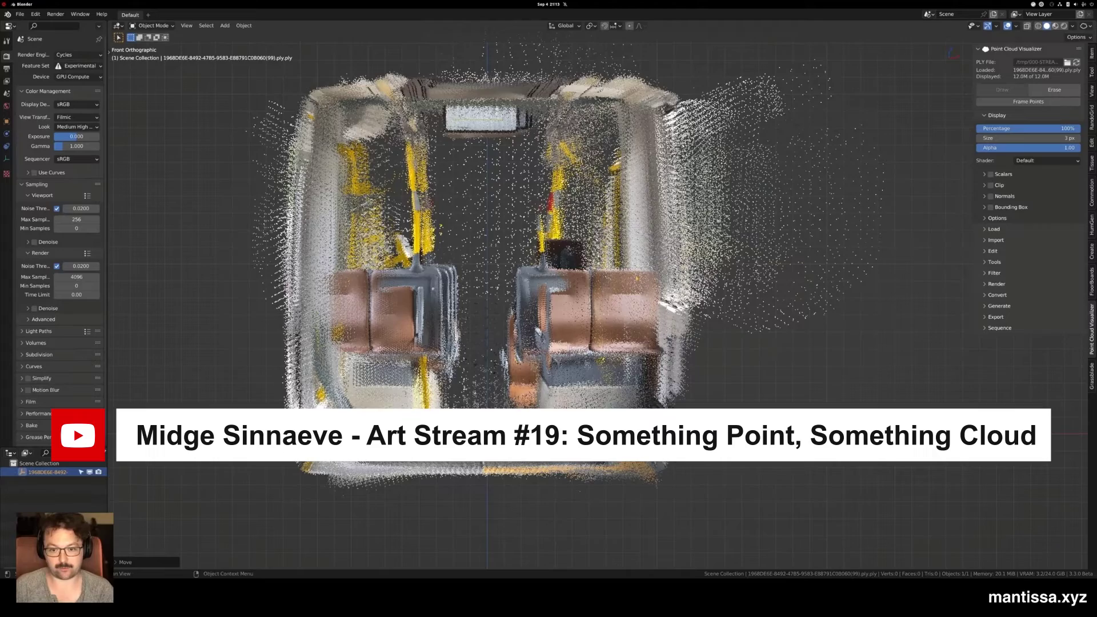
pyautogui.moveTo(560, 343); pyautogui.dragTo(662, 307, button='middle')
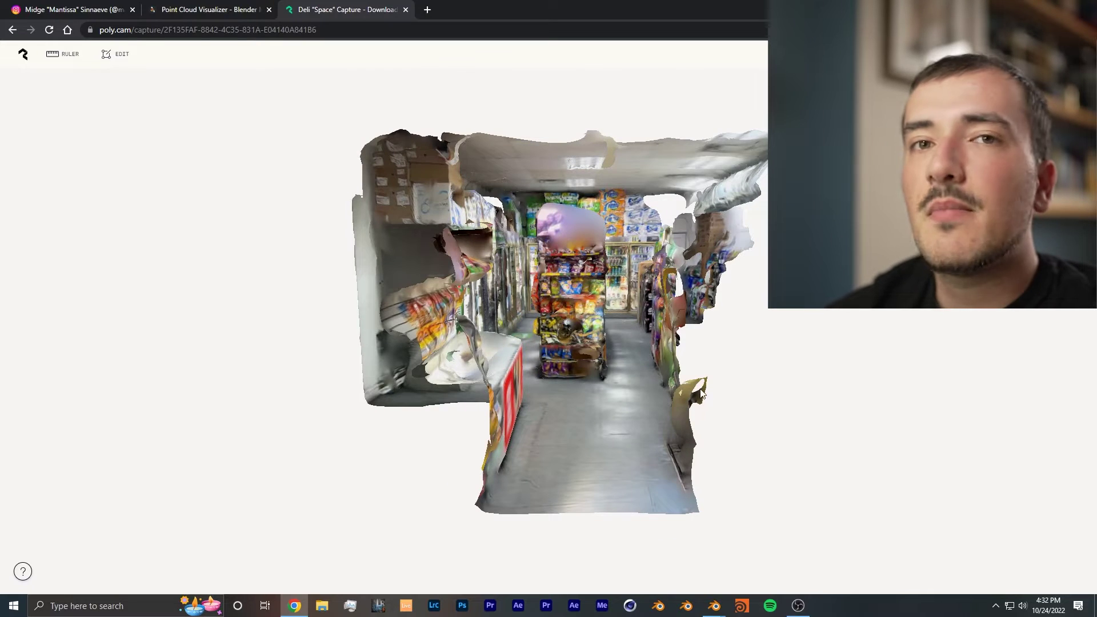
# - Examine the deli space capture from several angles in the Polycam web viewer
pyautogui.moveTo(702, 393); pyautogui.dragTo(633, 392)
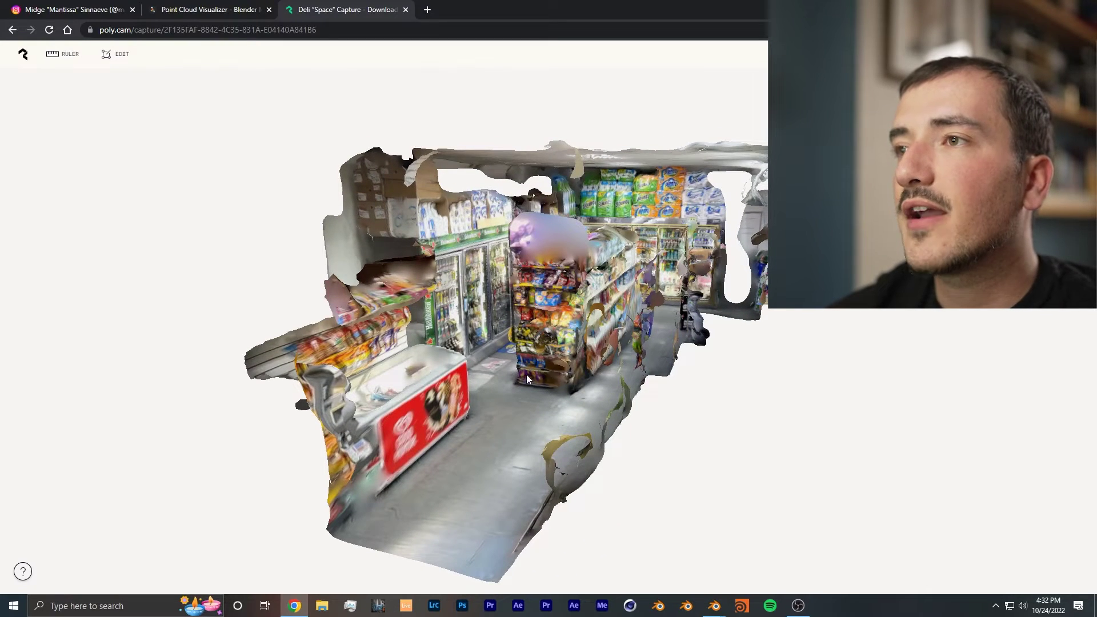
pyautogui.moveTo(527, 375); pyautogui.dragTo(551, 387)
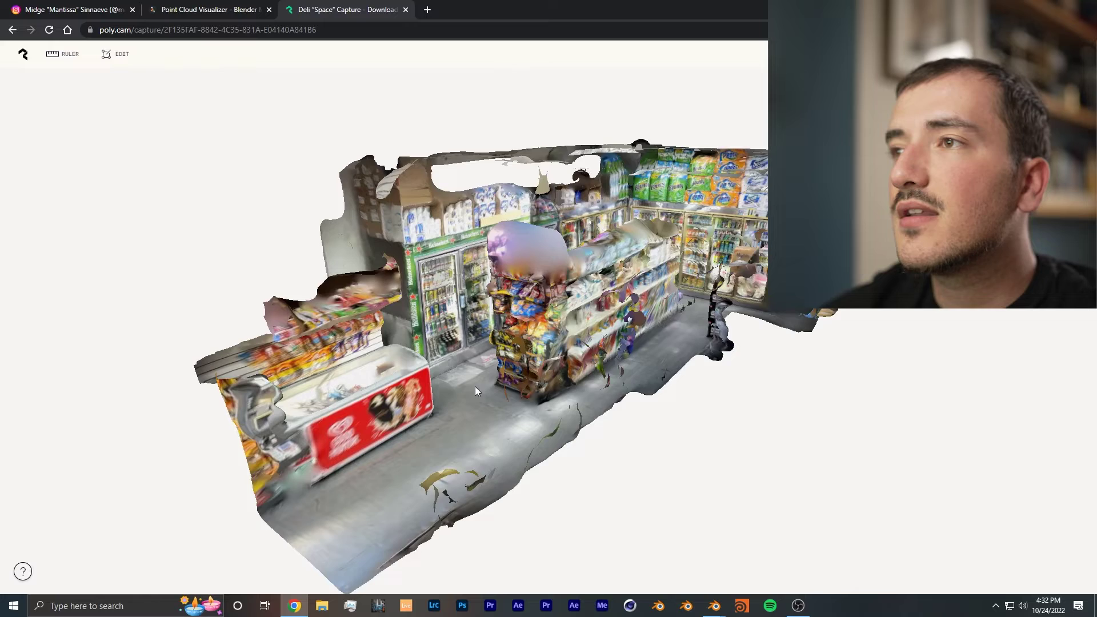
pyautogui.moveTo(475, 386); pyautogui.dragTo(541, 344)
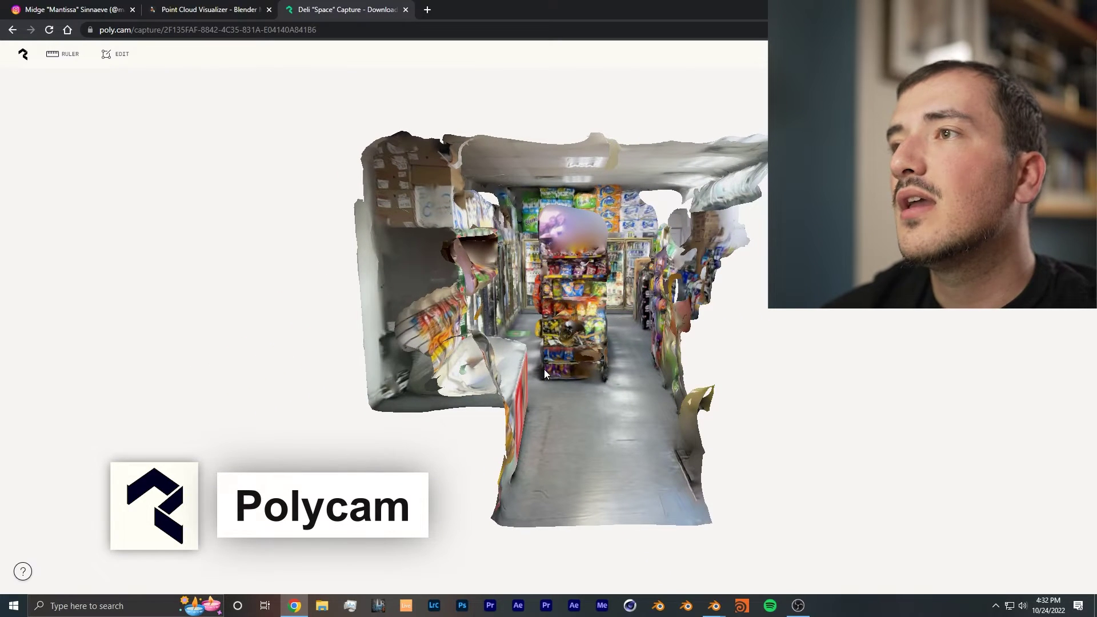
pyautogui.moveTo(546, 362); pyautogui.dragTo(665, 418)
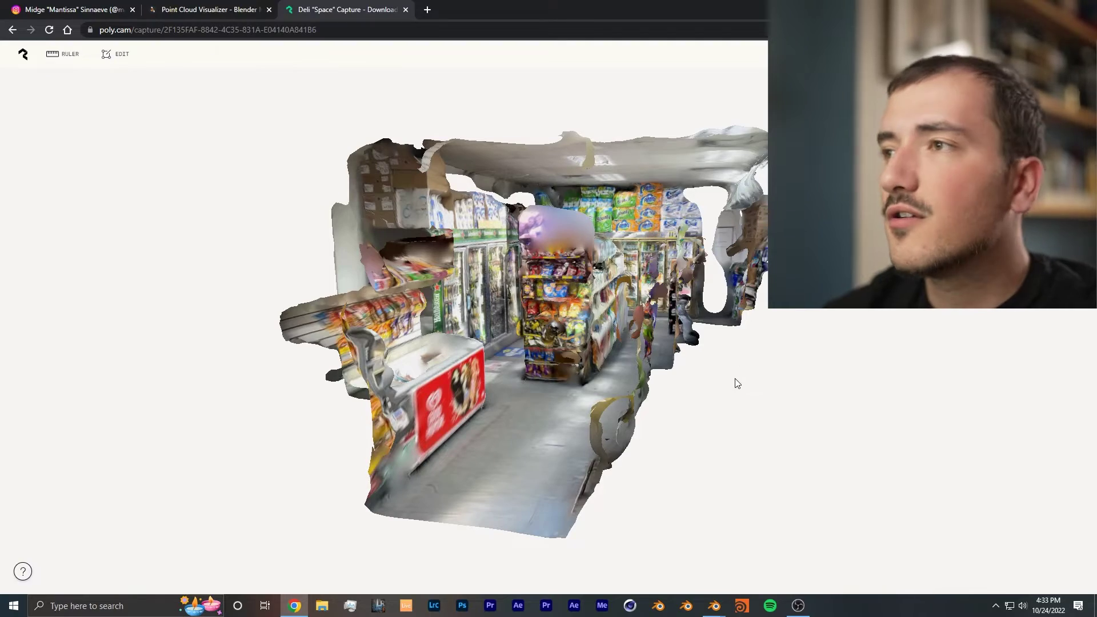
# - Switch to Blender and import the deli scan mesh into the empty scene
pyautogui.click(719, 613)
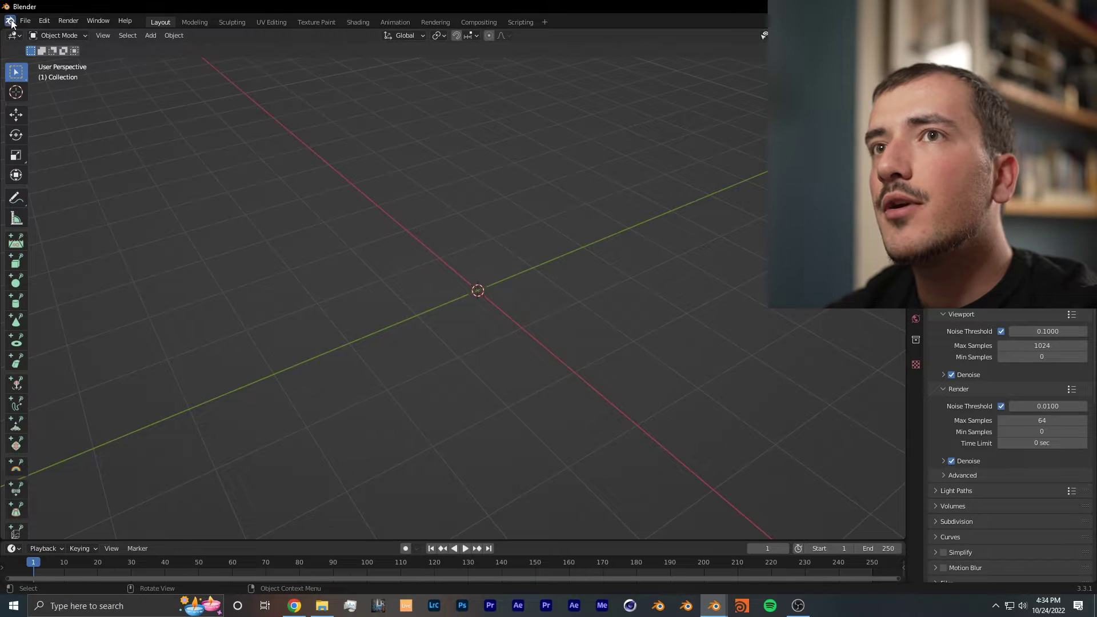
pyautogui.click(25, 21)
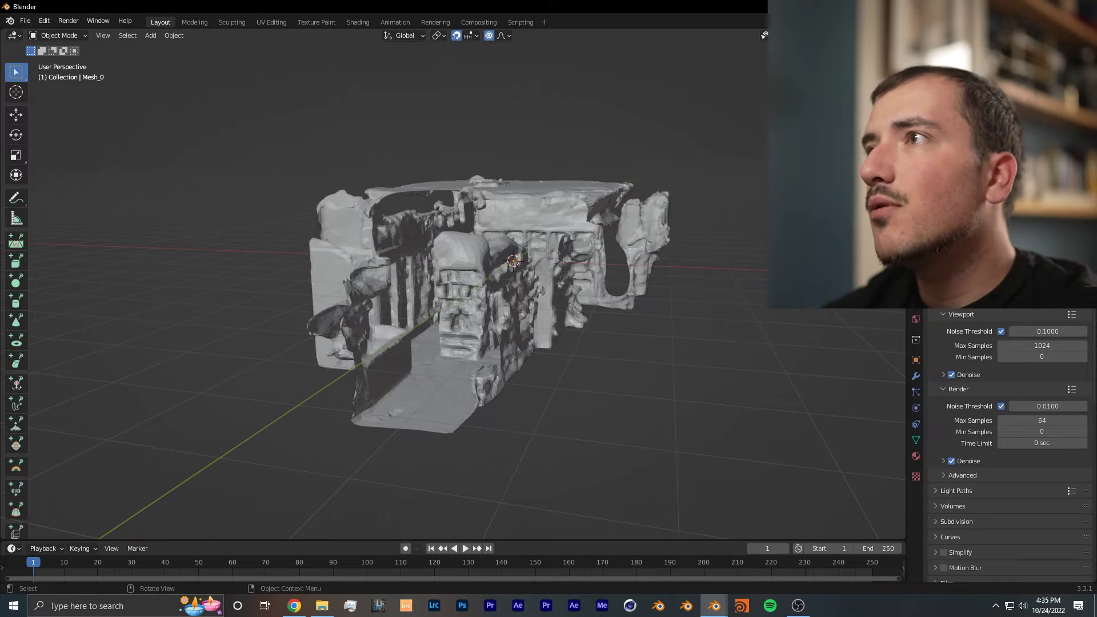
# - Show the imported deli mesh with its material textures and inspect the shop interior
pyautogui.press('z')
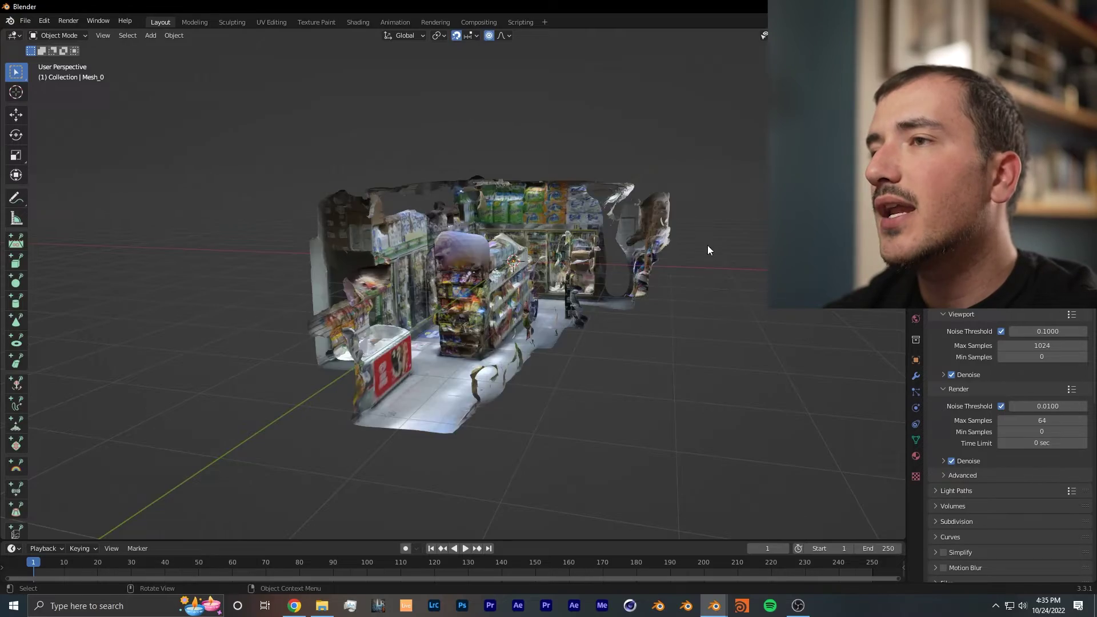
pyautogui.moveTo(708, 245); pyautogui.dragTo(464, 390, button='middle')
pyautogui.scroll(4, 334, 392)
pyautogui.scroll(-3, 334, 392)
pyautogui.keyDown('shift'); pyautogui.moveTo(334, 392); pyautogui.dragTo(496, 232, button='middle'); pyautogui.keyUp('shift')
pyautogui.scroll(4, 482, 272)
pyautogui.scroll(-3, 506, 188)
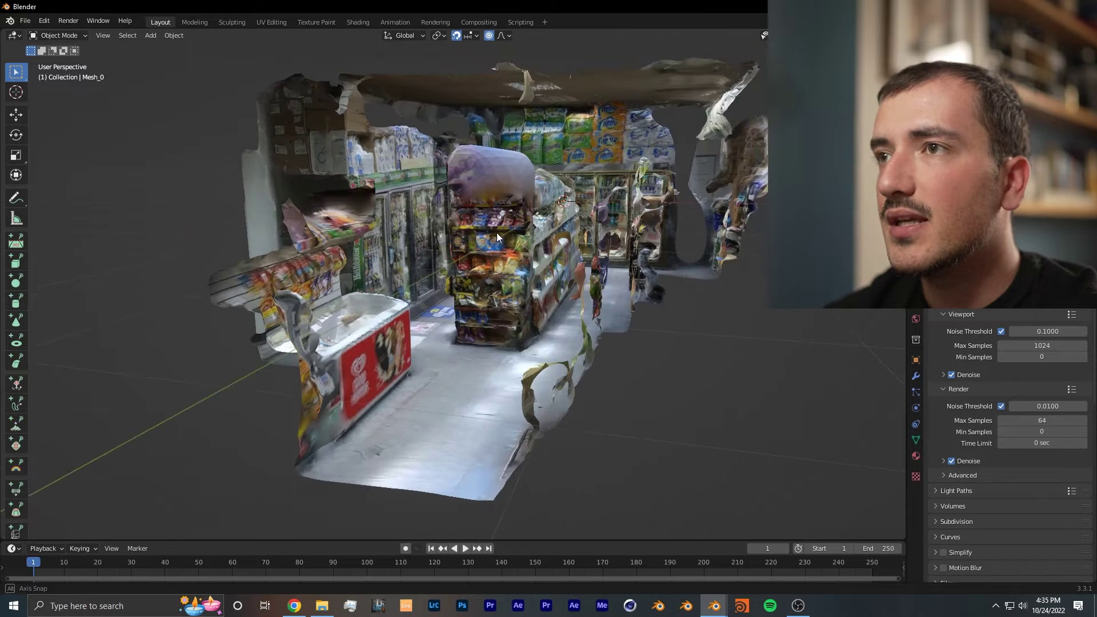
# - Add a Geometry Nodes workspace and close its spreadsheet area so the 3D viewport spans the full width
pyautogui.click(543, 22)
pyautogui.moveTo(513, 41)
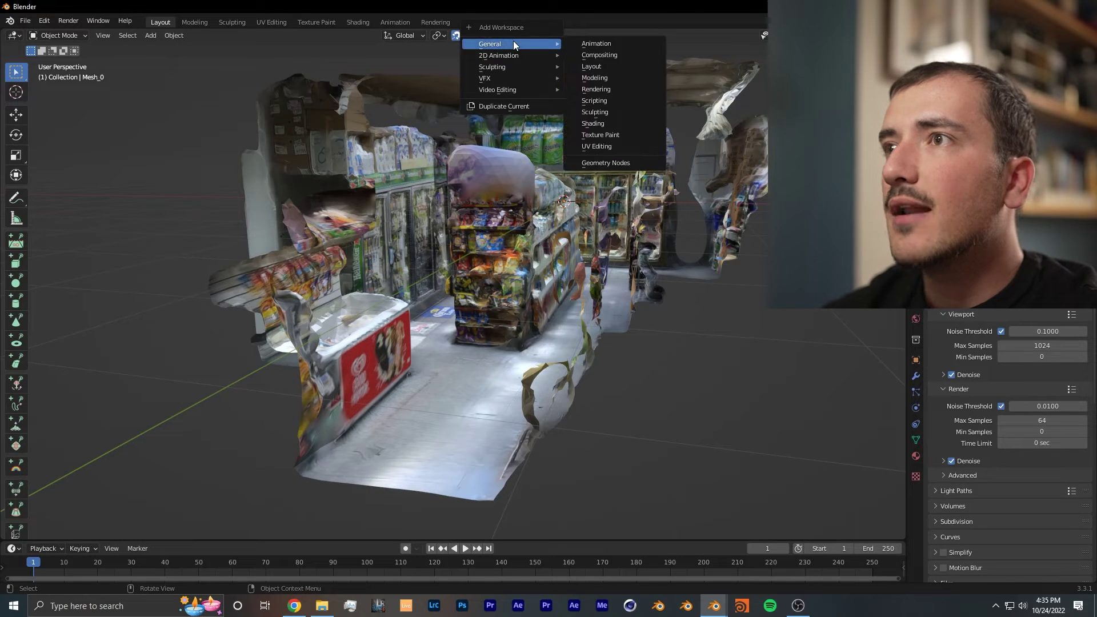
pyautogui.click(622, 163)
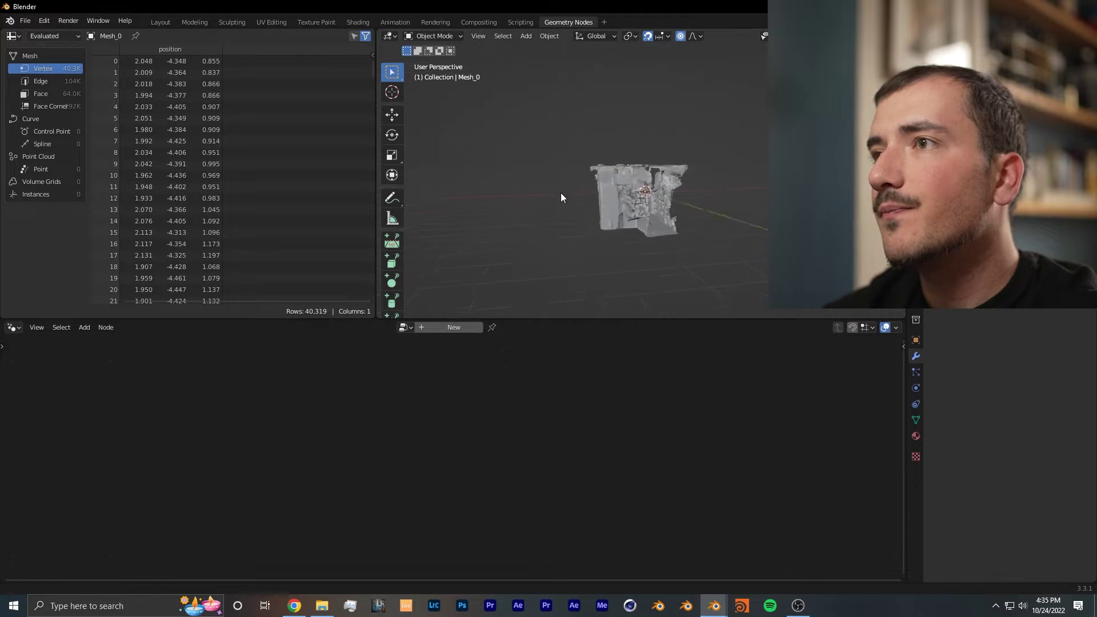
pyautogui.click(324, 223)
pyautogui.click(161, 136)
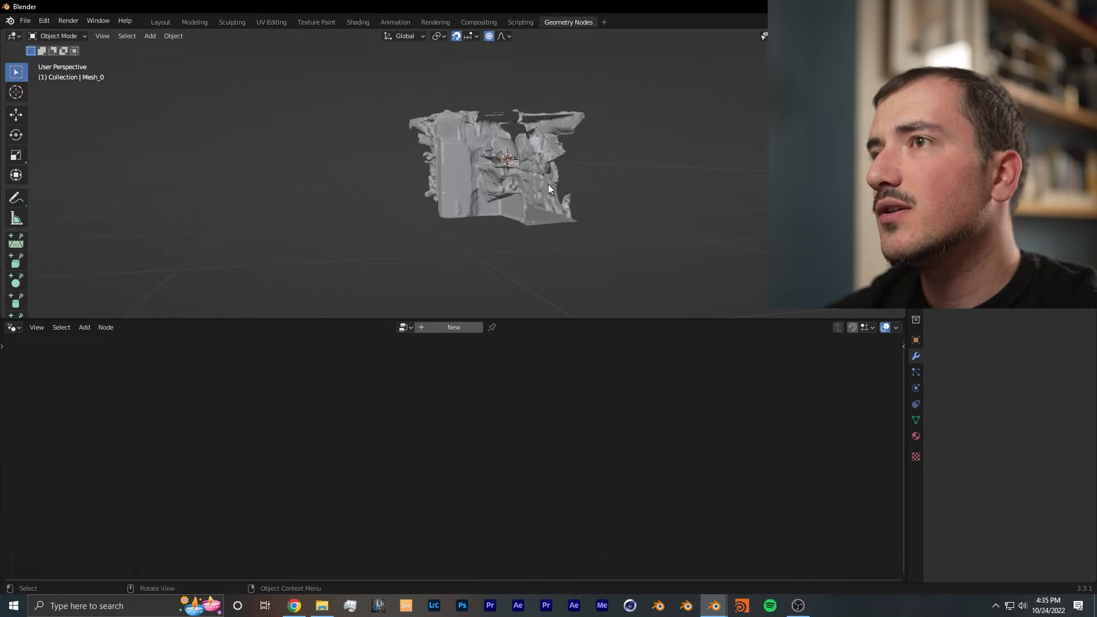
# - Create a new geometry node tree on the deli scan mesh
pyautogui.scroll(6, 566, 190)
pyautogui.scroll(-4, 544, 180)
pyautogui.moveTo(544, 180); pyautogui.dragTo(537, 189, button='middle')
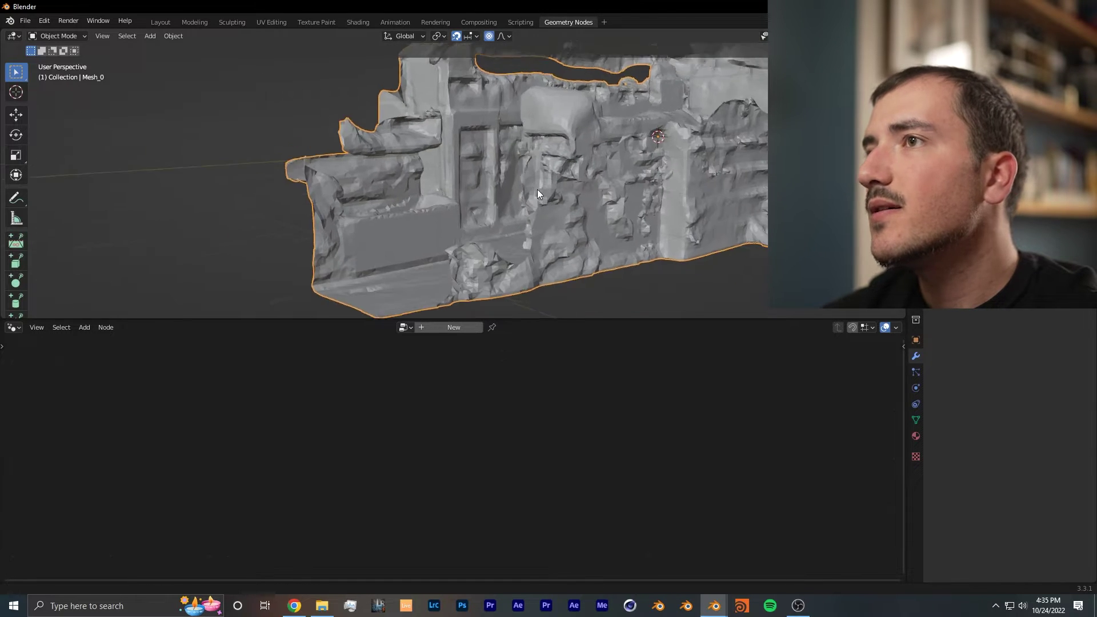
pyautogui.scroll(3, 537, 190)
pyautogui.click(468, 327)
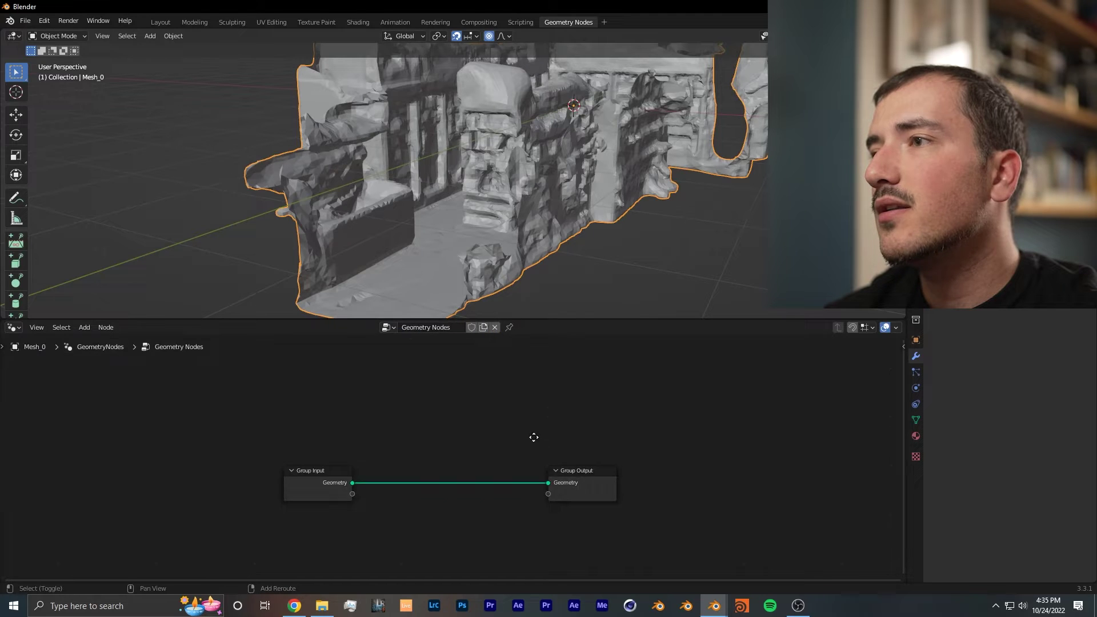
pyautogui.moveTo(477, 415); pyautogui.dragTo(453, 458, button='middle')
pyautogui.scroll(5, 433, 475)
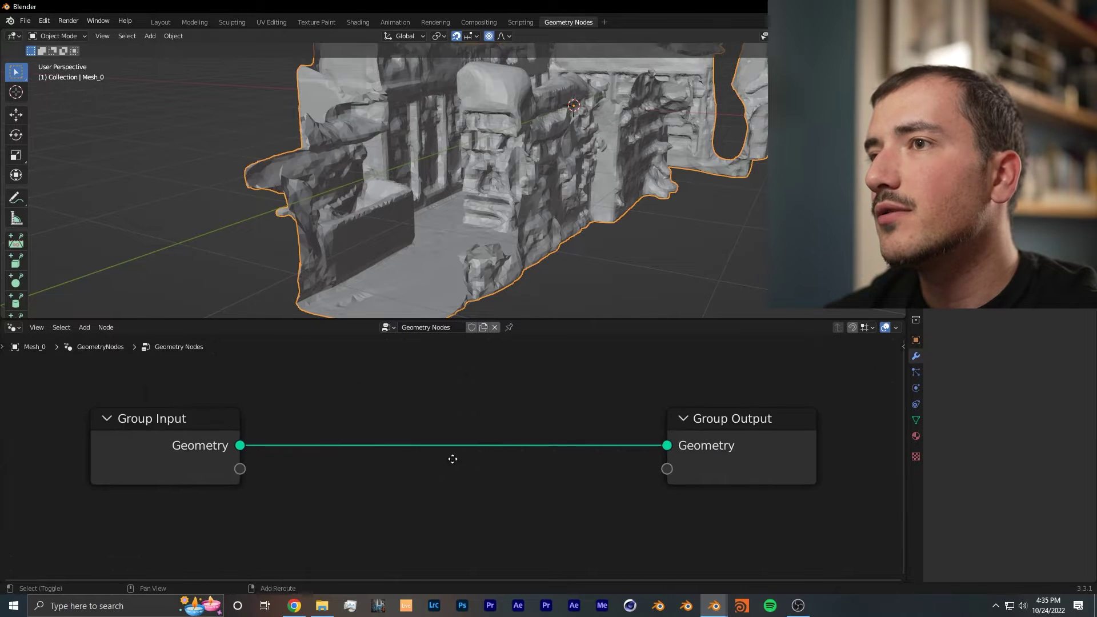
pyautogui.moveTo(453, 458); pyautogui.dragTo(509, 446, button='middle')
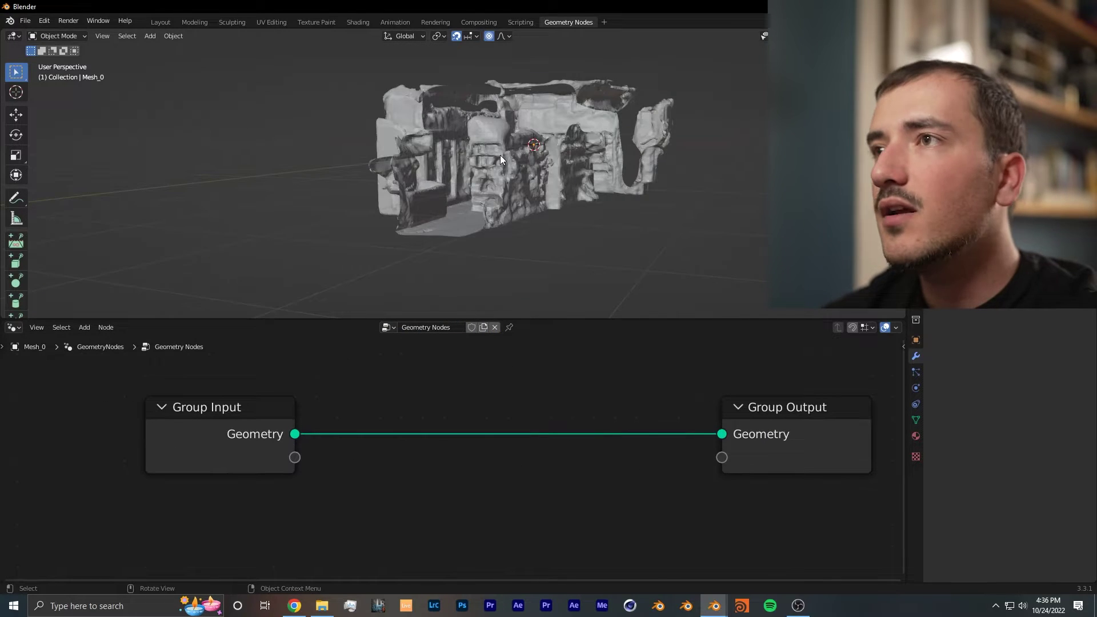
# - Insert a Mesh to Points node in Vertices mode between Group Input and Group Output
pyautogui.click(501, 159)
pyautogui.scroll(3, 558, 232)
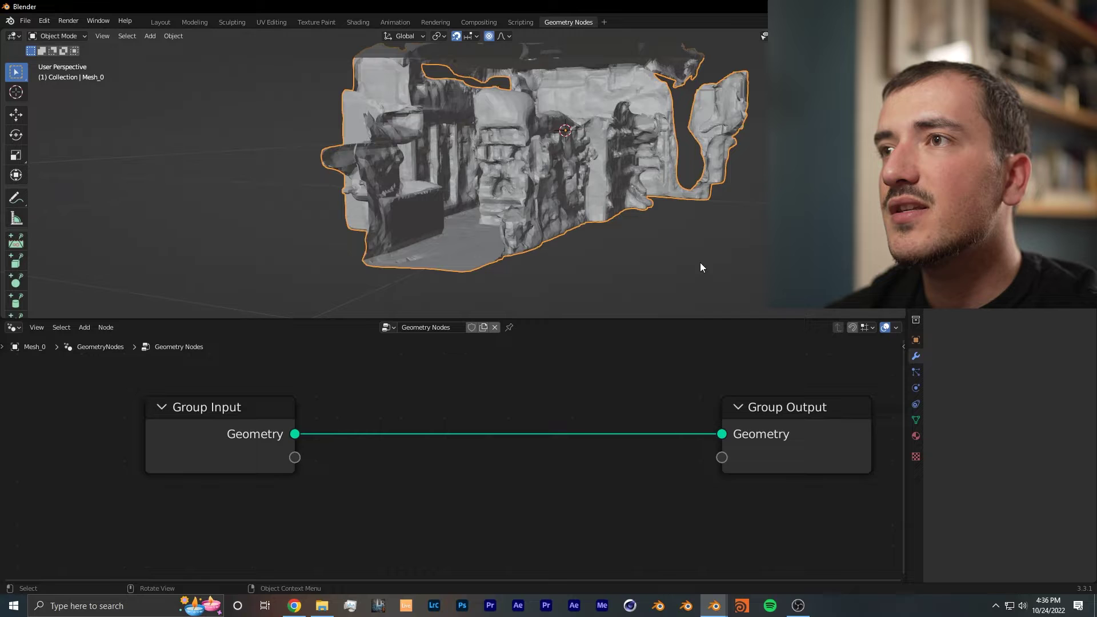
pyautogui.moveTo(521, 360); pyautogui.dragTo(467, 393, button='middle')
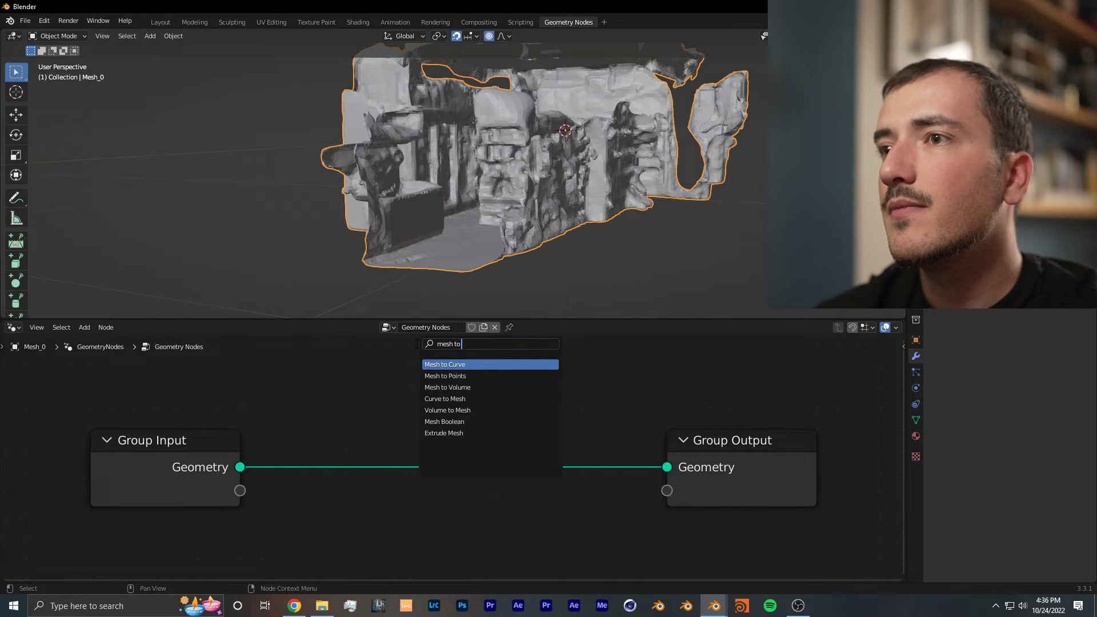
pyautogui.press('Down')
pyautogui.press('Return')
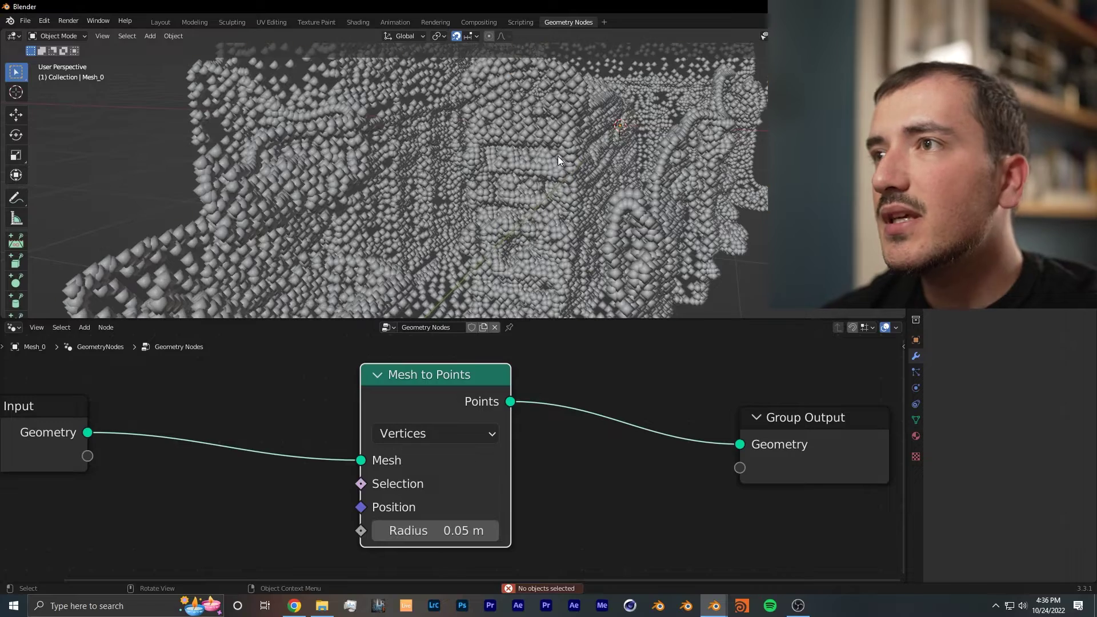
pyautogui.click(558, 156)
pyautogui.scroll(-1, 558, 156)
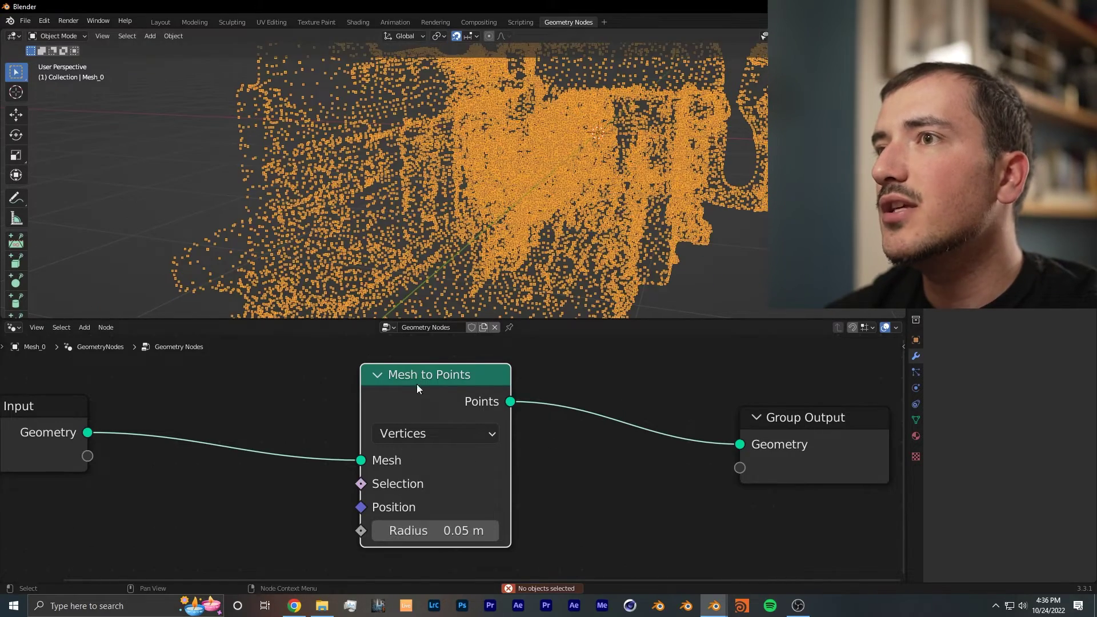
pyautogui.scroll(1, 418, 388)
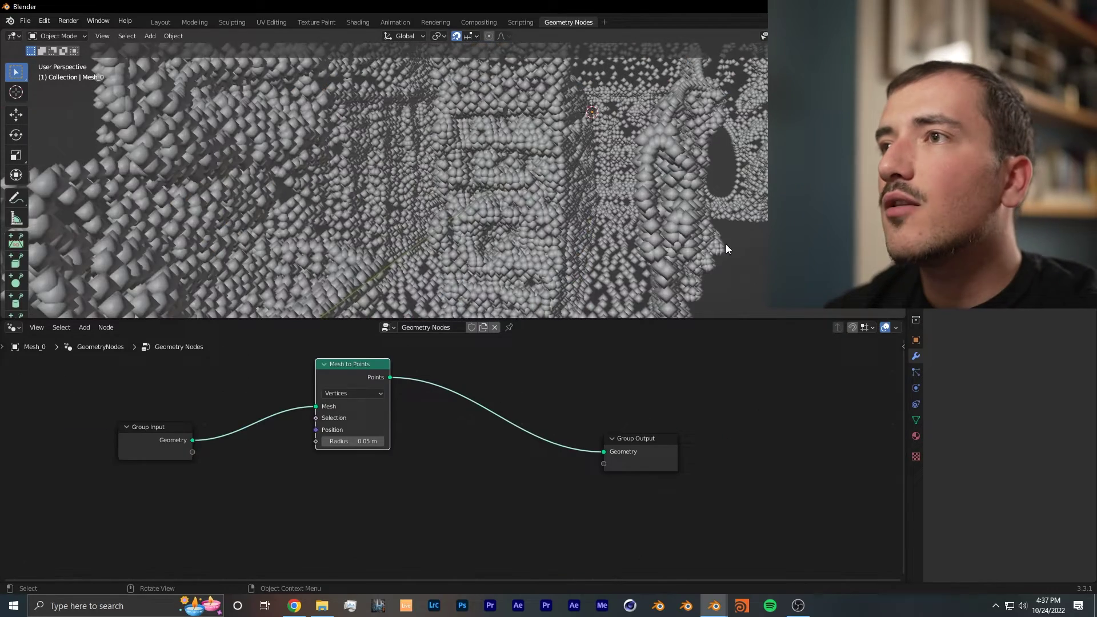
# - Add a Distribute Points on Faces node below Mesh to Points and connect the Group Input geometry to its Mesh input
pyautogui.moveTo(584, 224); pyautogui.dragTo(680, 235, button='middle')
pyautogui.moveTo(575, 389); pyautogui.dragTo(568, 448, button='middle')
pyautogui.click(474, 413)
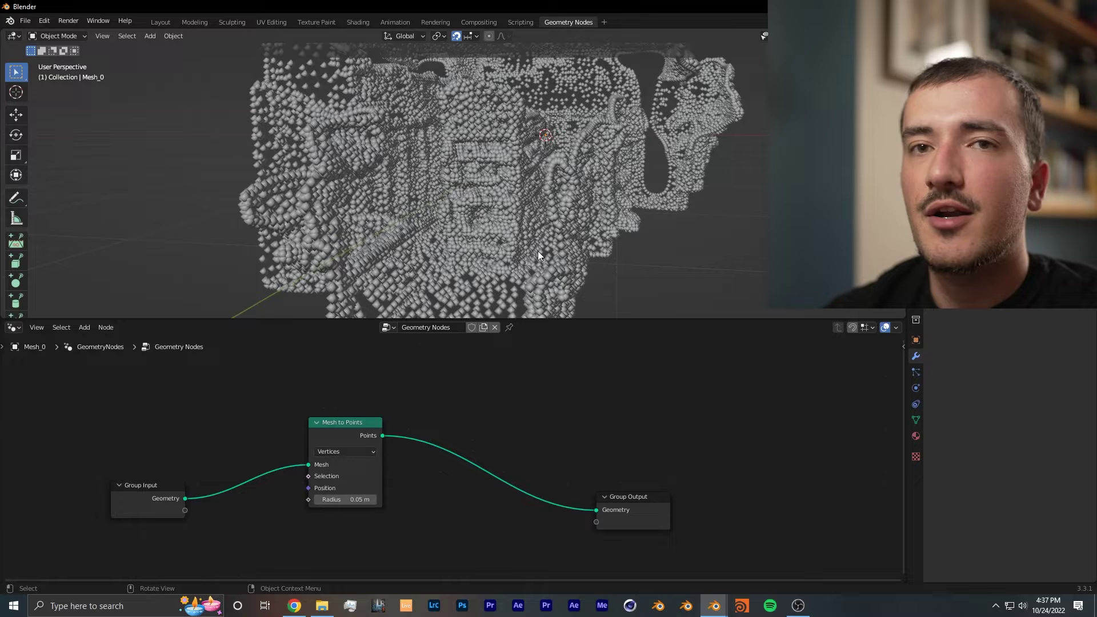
pyautogui.moveTo(538, 255); pyautogui.dragTo(556, 256, button='middle')
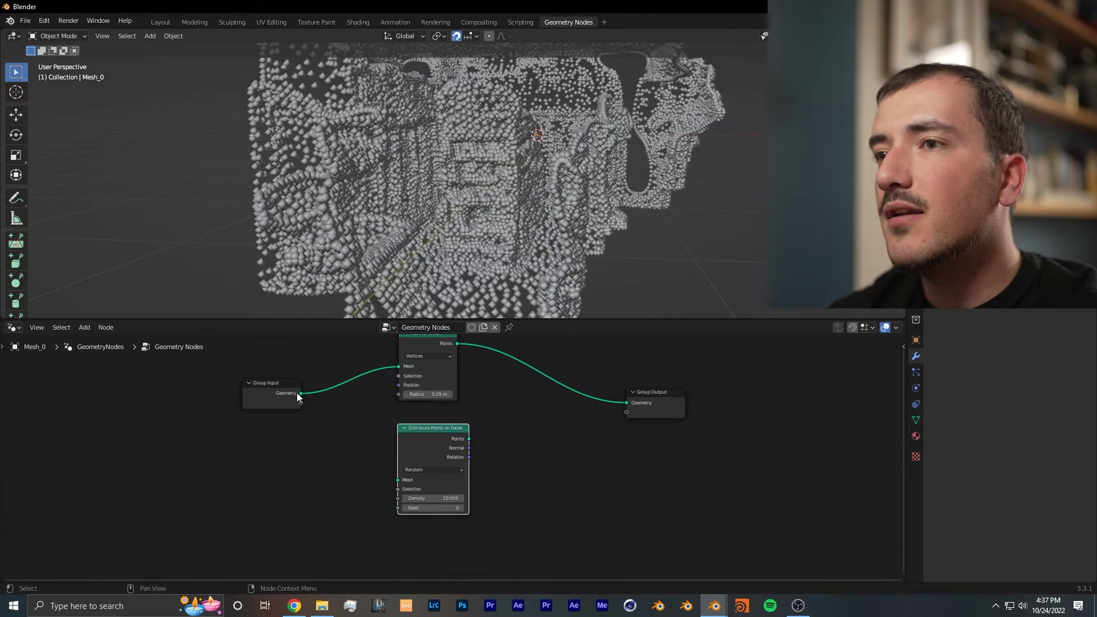
pyautogui.moveTo(299, 394); pyautogui.dragTo(400, 484)
pyautogui.scroll(2, 522, 458)
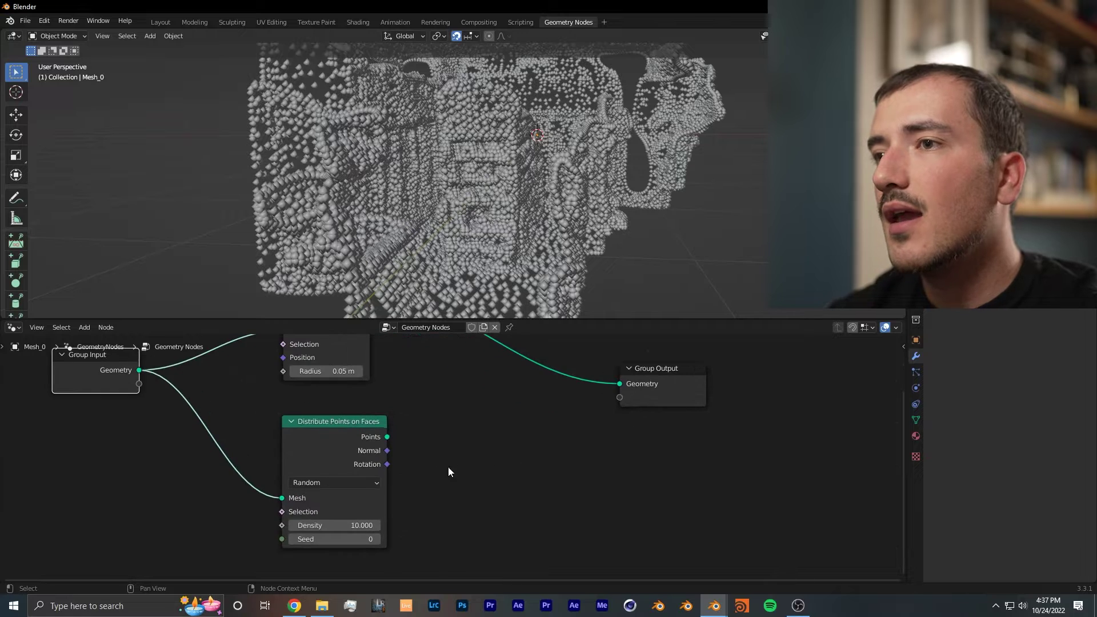
# - Attach a Set Point Radius node to the distributed points and route it into the True input of a geometry Switch node
pyautogui.moveTo(388, 436); pyautogui.dragTo(441, 440)
pyautogui.write('set ')
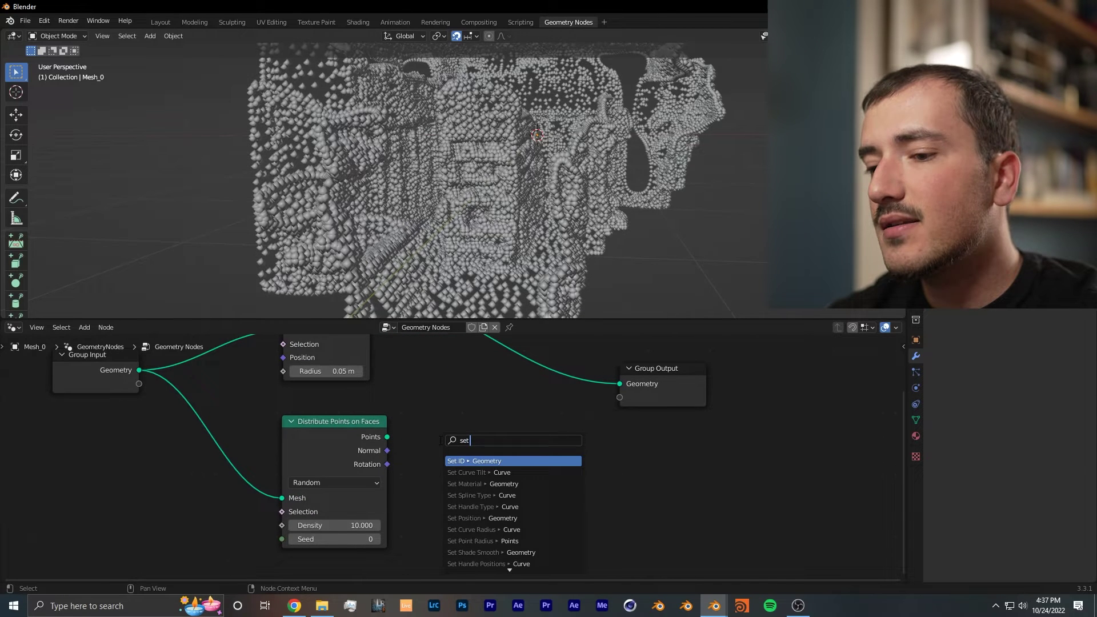
pyautogui.write('po')
pyautogui.press('Down')
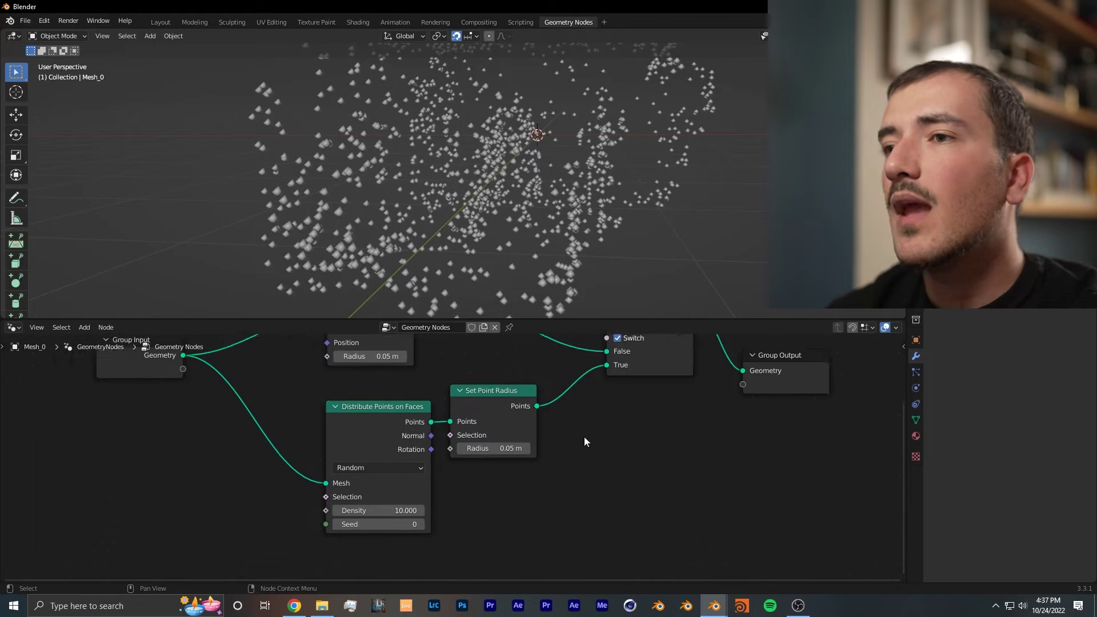
# - Set the density of the Distribute Points on Faces node to 28.7
pyautogui.scroll(3, 500, 493)
pyautogui.keyDown('shift'); pyautogui.moveTo(500, 493); pyautogui.dragTo(581, 468, button='middle'); pyautogui.keyUp('shift')
pyautogui.moveTo(434, 491); pyautogui.dragTo(454, 479)
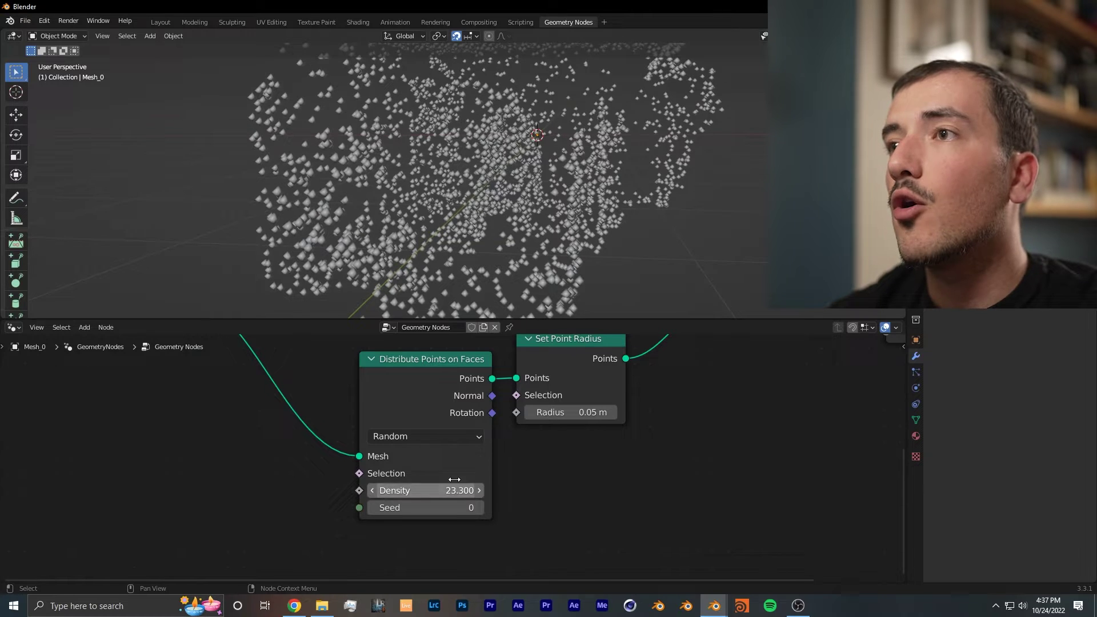
pyautogui.moveTo(503, 454); pyautogui.dragTo(495, 478, button='middle')
pyautogui.scroll(-2, 523, 274)
pyautogui.moveTo(422, 514); pyautogui.dragTo(486, 531)
pyautogui.hotkey('ctrl', 'z')
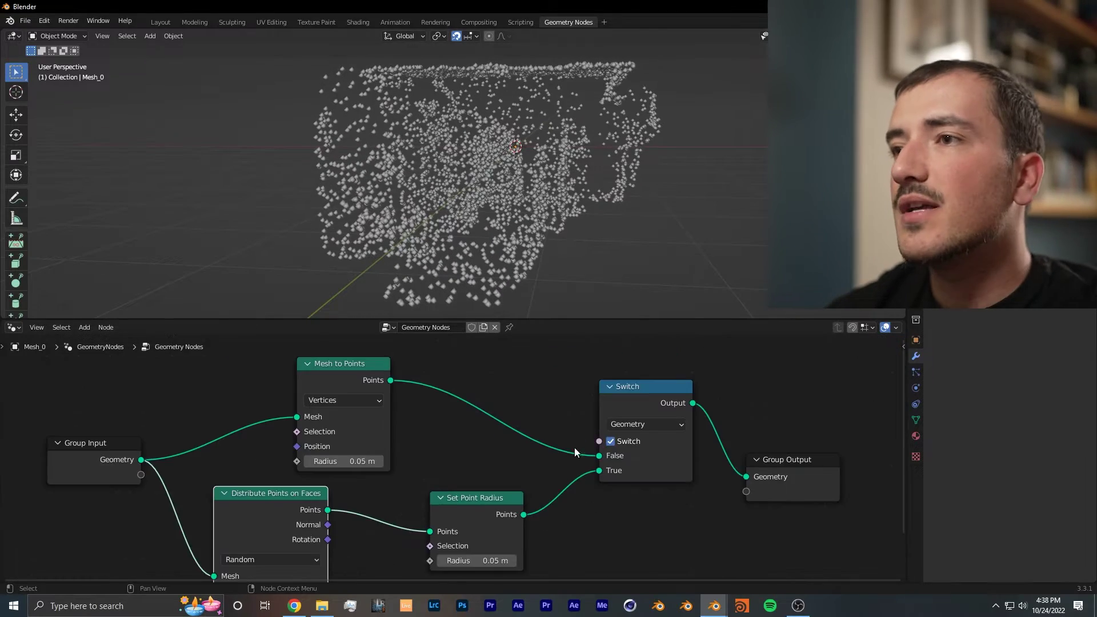
# - Turn off the Switch node's toggle so the Mesh to Points branch is output for the scan
pyautogui.moveTo(438, 459); pyautogui.dragTo(496, 391, button='middle')
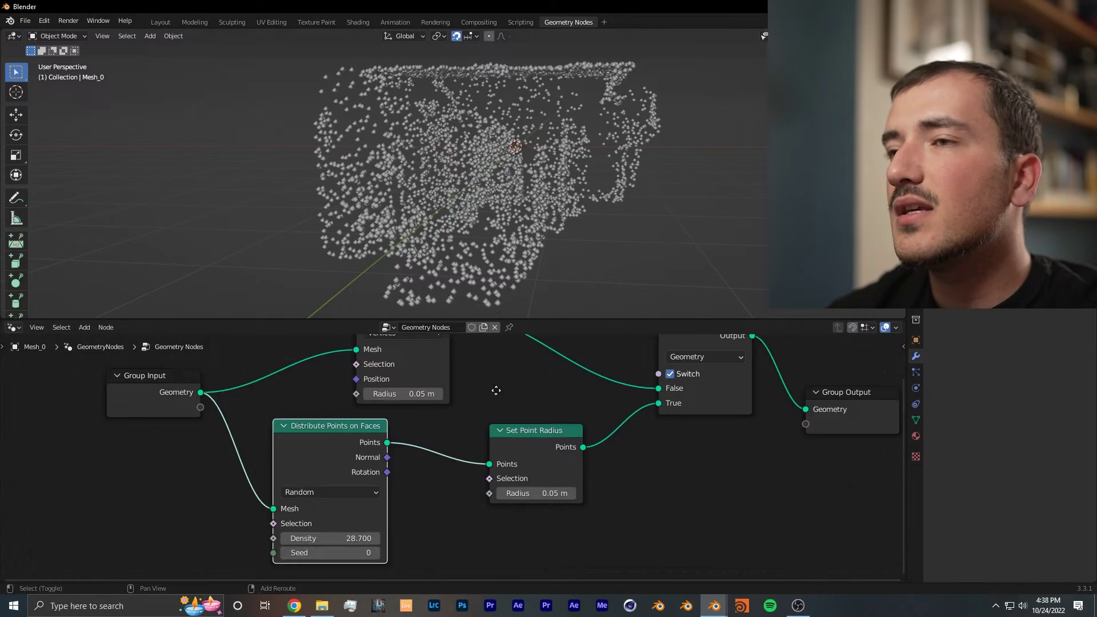
pyautogui.moveTo(404, 427); pyautogui.dragTo(385, 444, button='middle')
pyautogui.click(448, 193)
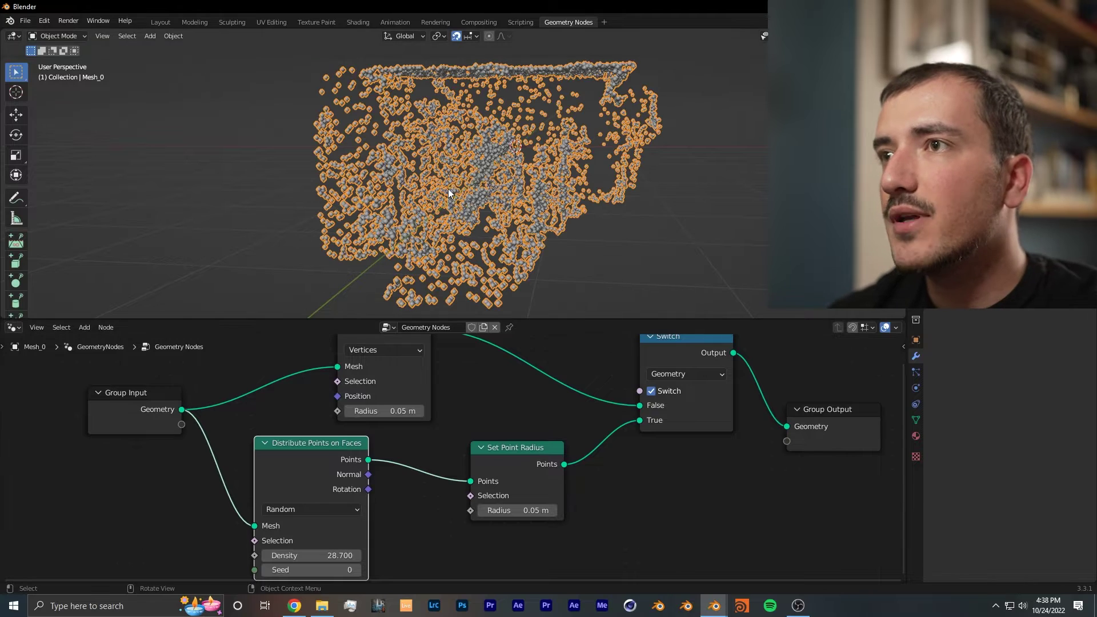
pyautogui.moveTo(451, 345); pyautogui.dragTo(458, 380, button='middle')
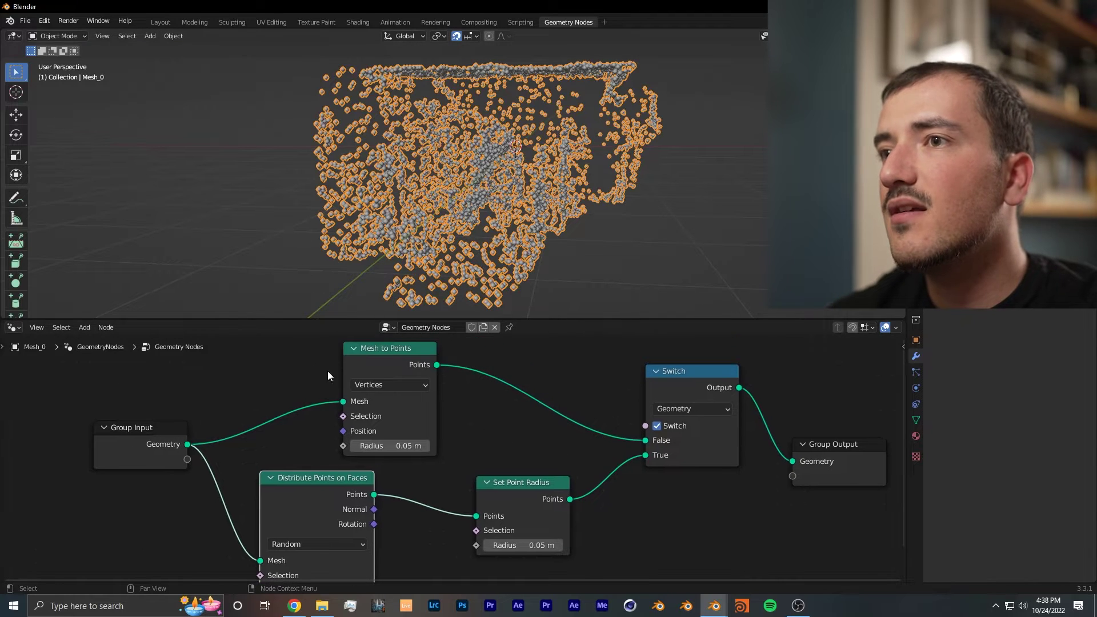
pyautogui.click(660, 427)
pyautogui.click(660, 428)
pyautogui.click(635, 271)
pyautogui.moveTo(417, 128); pyautogui.dragTo(588, 247, button='middle')
pyautogui.click(510, 175)
pyautogui.moveTo(515, 185); pyautogui.dragTo(575, 265, button='middle')
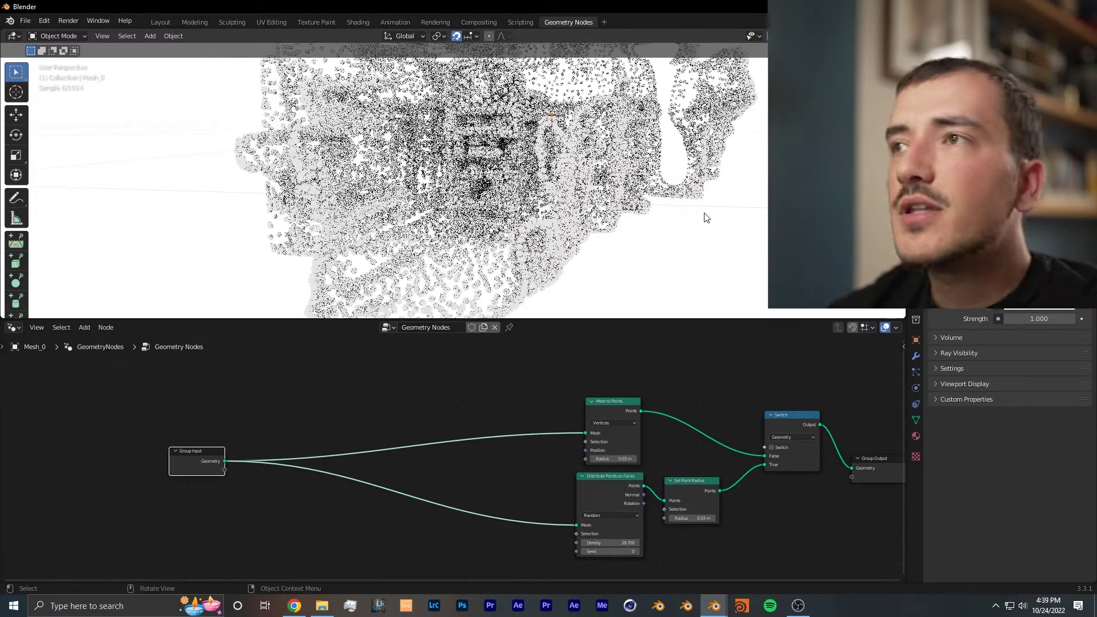
pyautogui.moveTo(654, 239); pyautogui.dragTo(599, 231, button='middle')
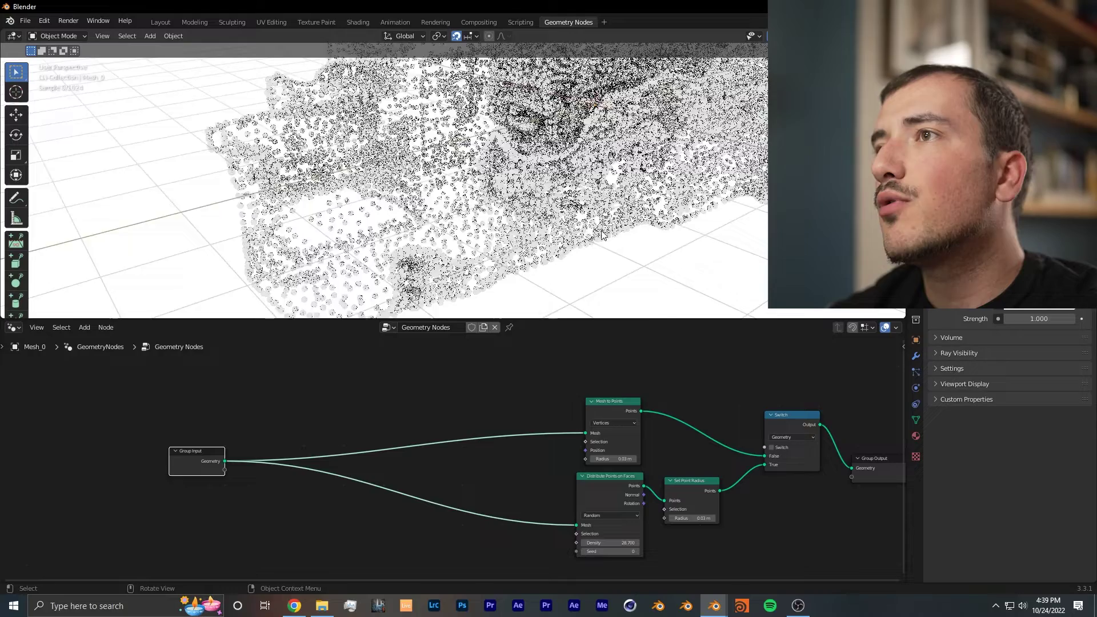
pyautogui.scroll(-4, 600, 231)
pyautogui.moveTo(532, 158); pyautogui.dragTo(460, 221, button='middle')
pyautogui.scroll(4, 527, 254)
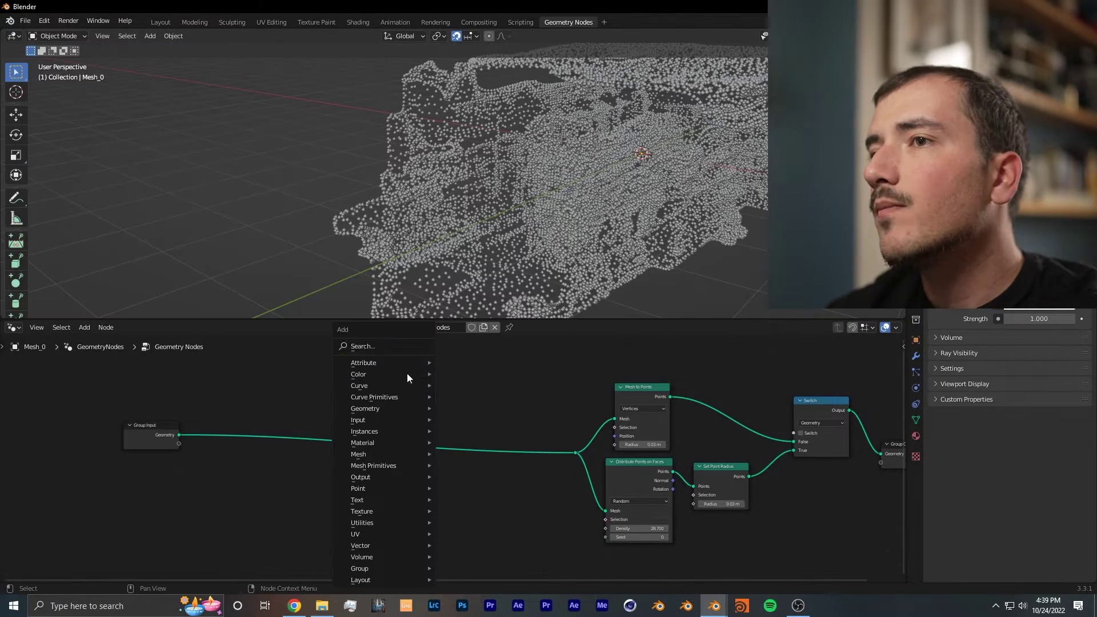
# - Insert a Store Named Attribute node on the link between Group Input and the point-generating nodes, and add an Image Texture node
pyautogui.click(392, 347)
pyautogui.write('store')
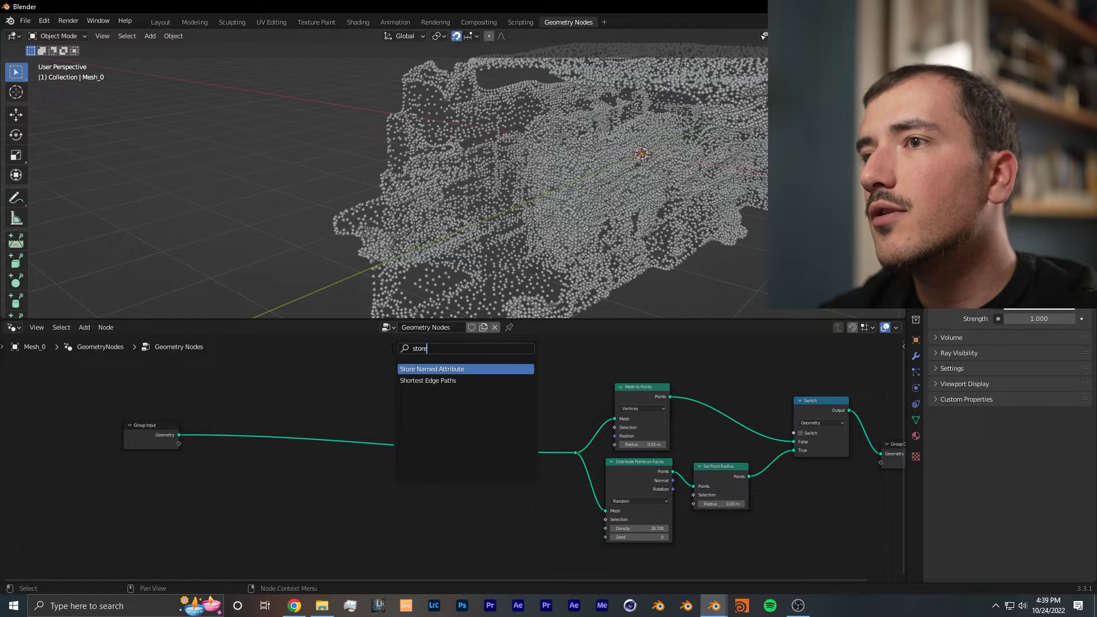
pyautogui.press('Return')
pyautogui.click(466, 409)
pyautogui.write('im')
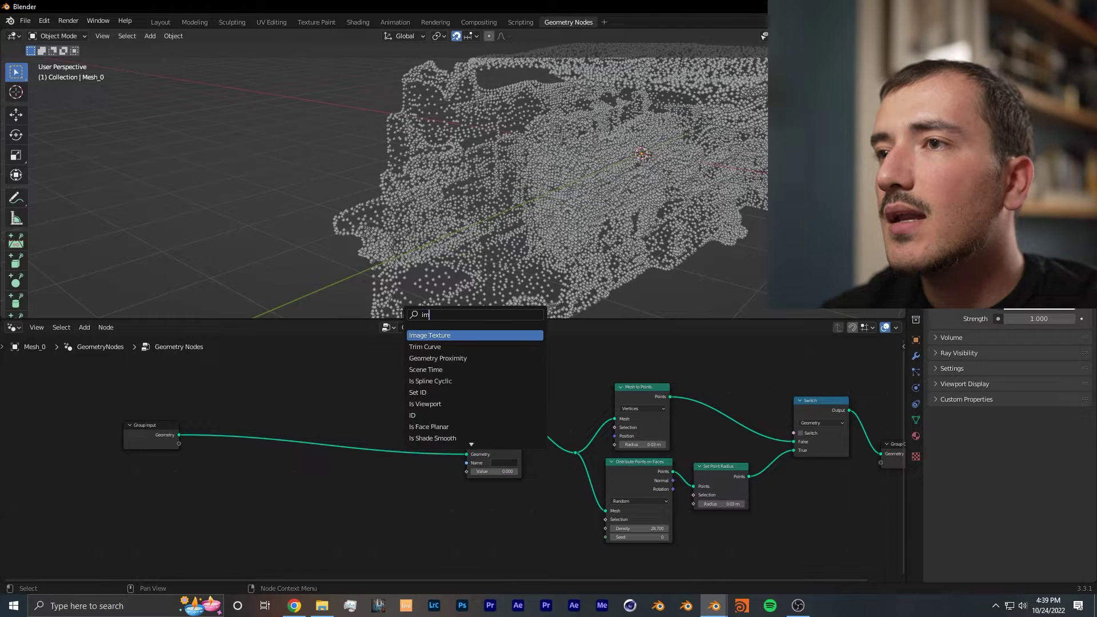
pyautogui.press('Return')
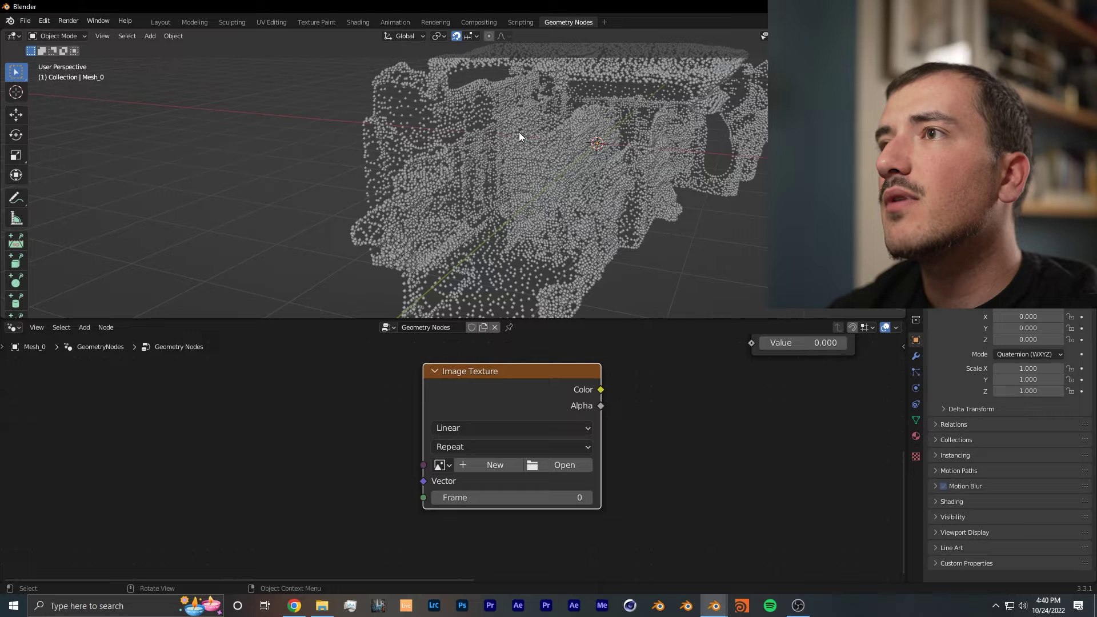
# - Select the scan and examine which image its material uses for the base color
pyautogui.click(586, 137)
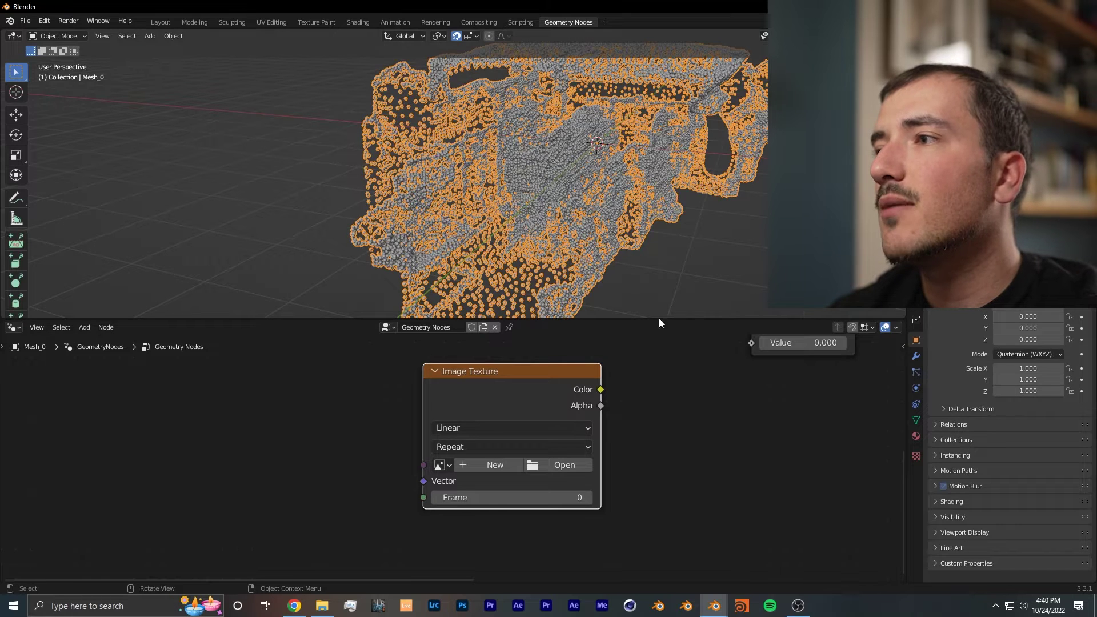
pyautogui.click(545, 194)
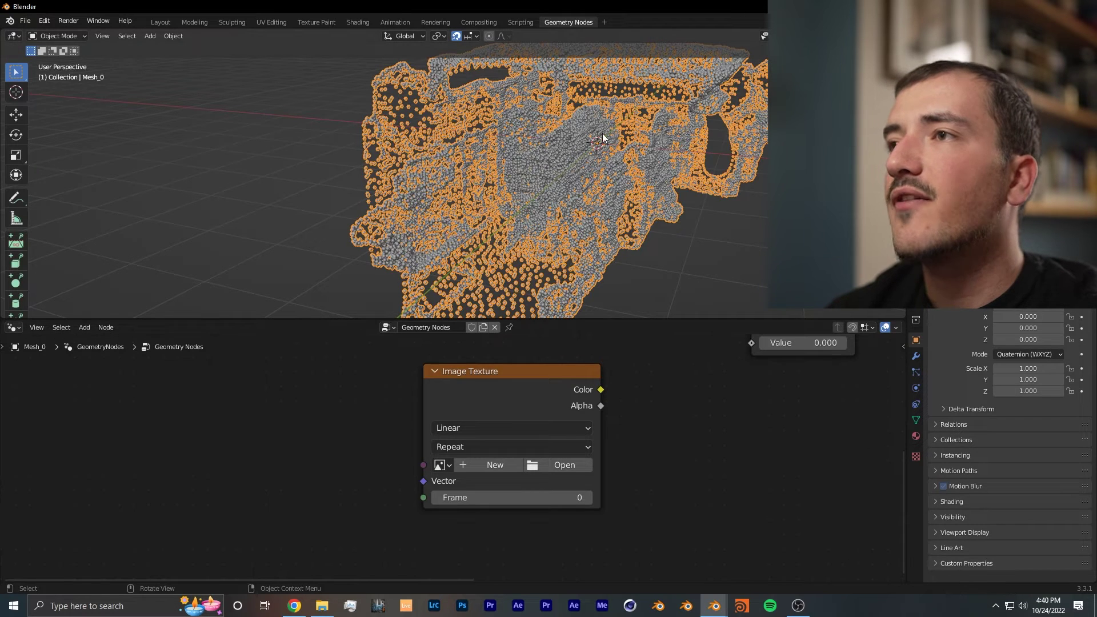
pyautogui.click(915, 437)
pyautogui.click(939, 380)
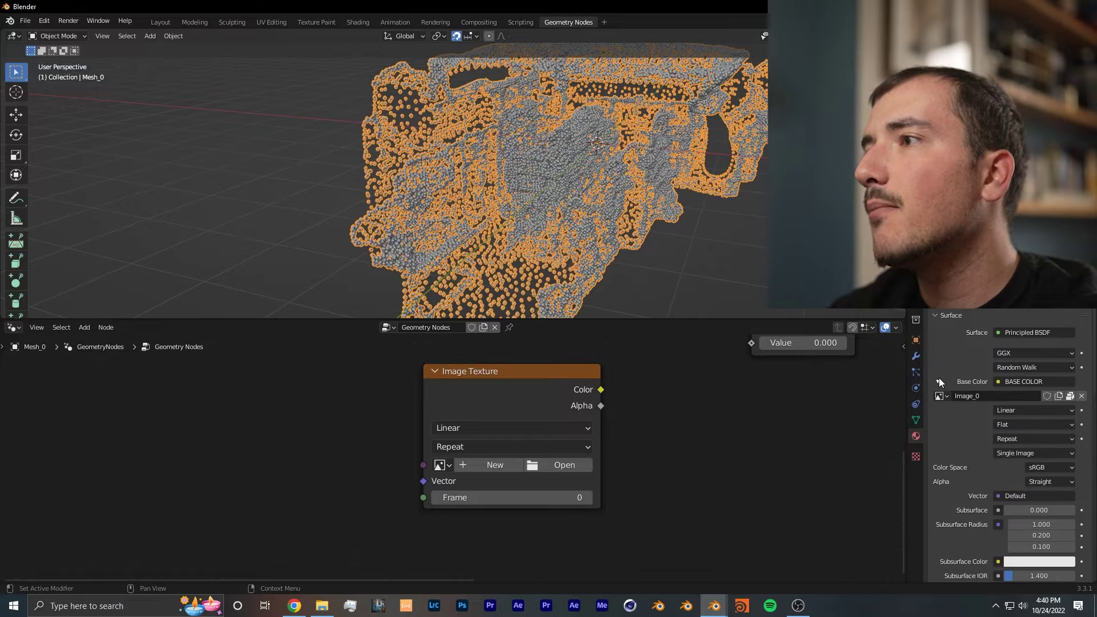
pyautogui.scroll(-1, 954, 377)
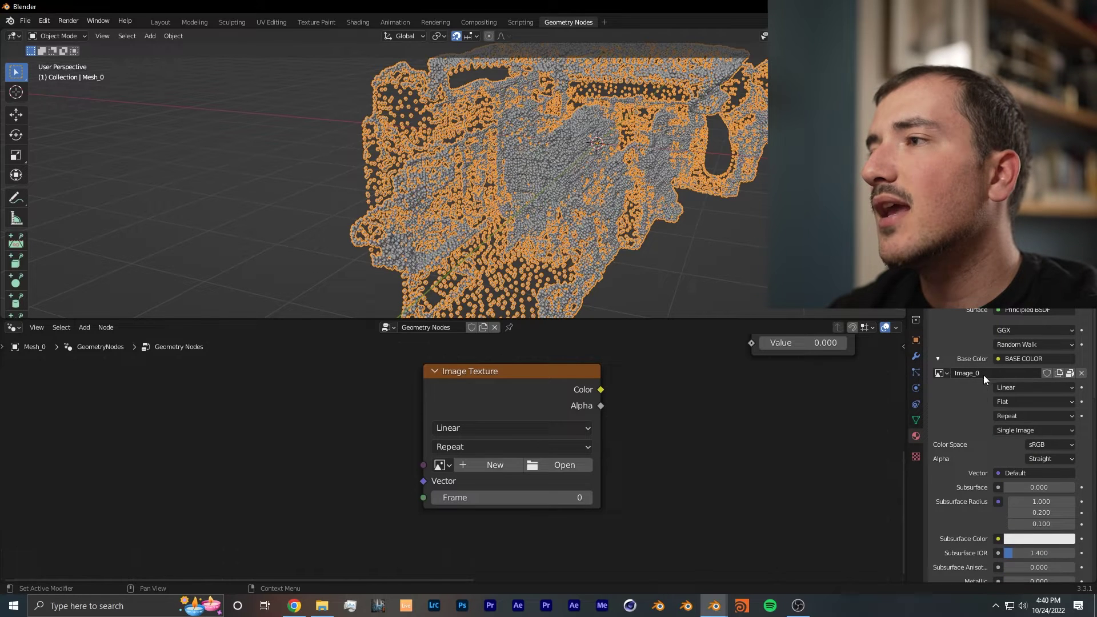
# - Load Image_0 into the Image Texture node and place the node below the link between Group Input and Store Named Attribute
pyautogui.click(439, 465)
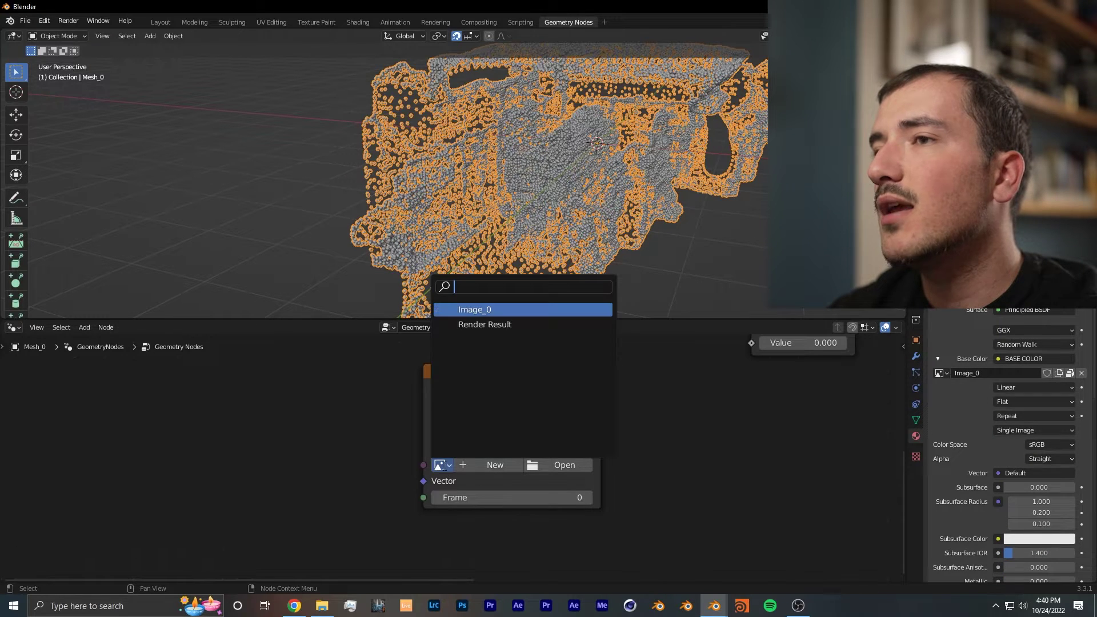
pyautogui.click(486, 309)
pyautogui.moveTo(649, 395); pyautogui.dragTo(587, 457, button='middle')
pyautogui.scroll(-4, 598, 471)
pyautogui.moveTo(519, 450); pyautogui.dragTo(509, 427)
pyautogui.click(372, 407)
pyautogui.moveTo(369, 405); pyautogui.dragTo(426, 421, button='middle')
pyautogui.scroll(1, 426, 421)
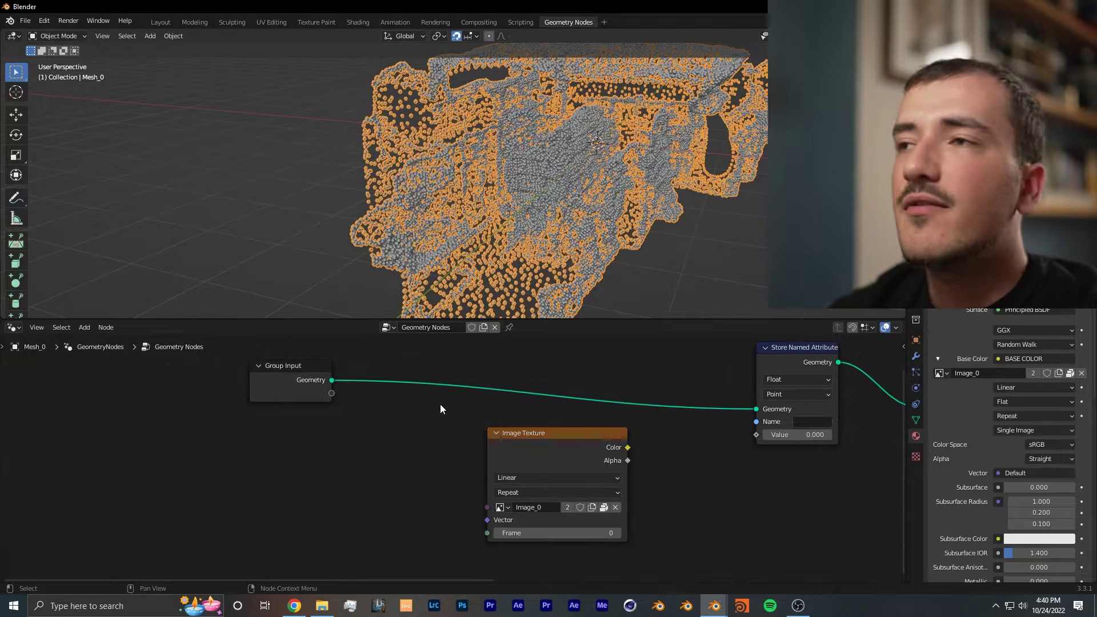
pyautogui.click(701, 263)
pyautogui.moveTo(659, 447); pyautogui.dragTo(581, 503, button='middle')
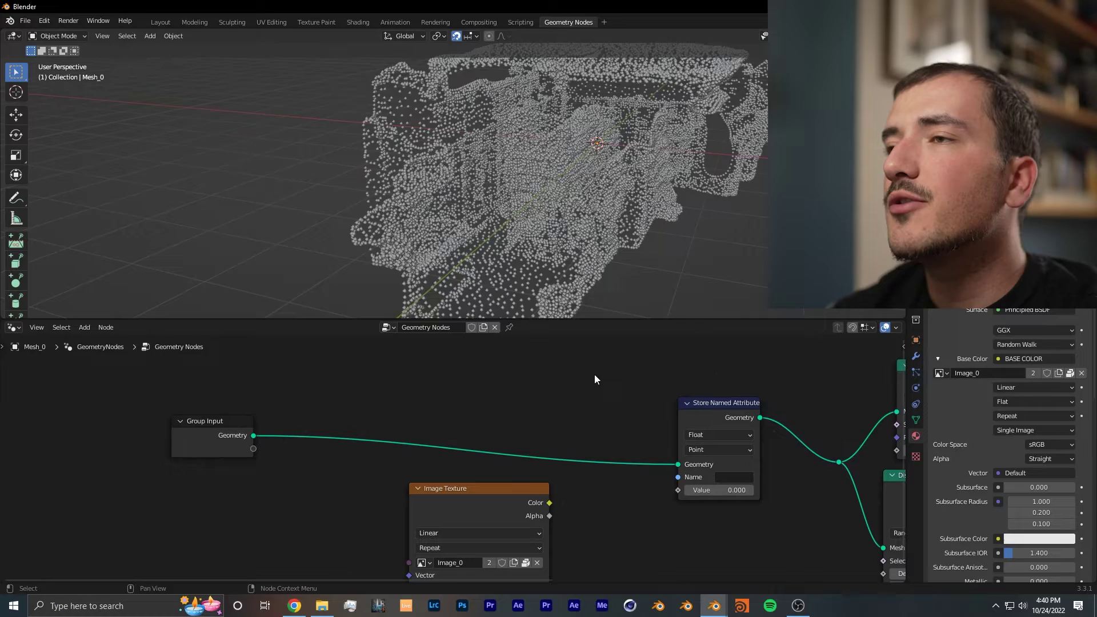
pyautogui.moveTo(607, 297); pyautogui.dragTo(612, 249, button='middle')
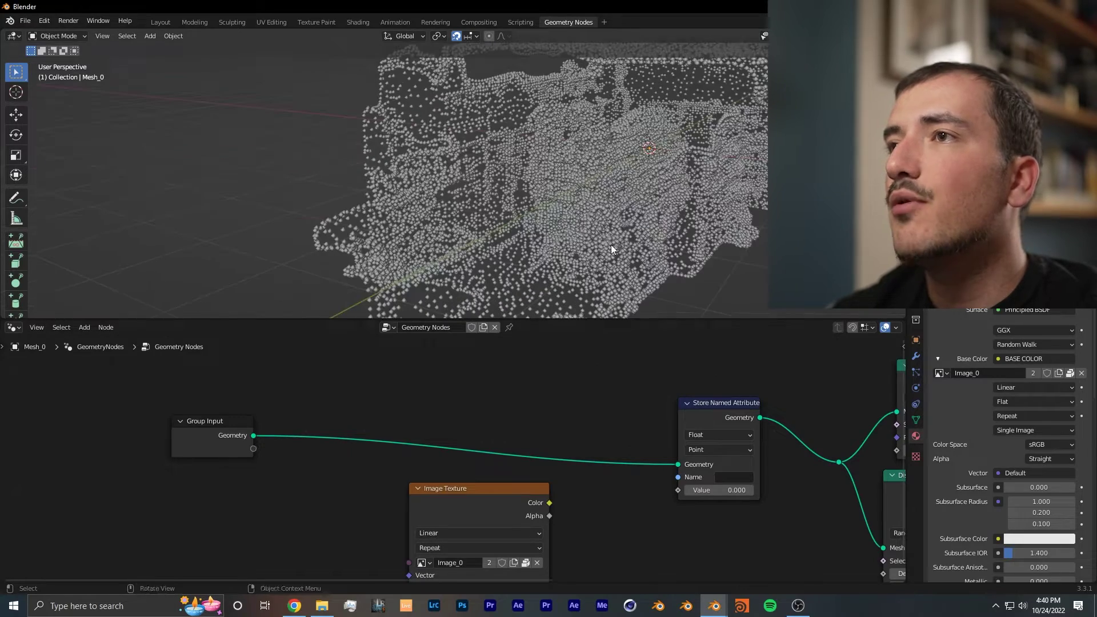
pyautogui.moveTo(604, 506); pyautogui.dragTo(646, 422, button='middle')
pyautogui.moveTo(411, 401); pyautogui.dragTo(515, 430, button='middle')
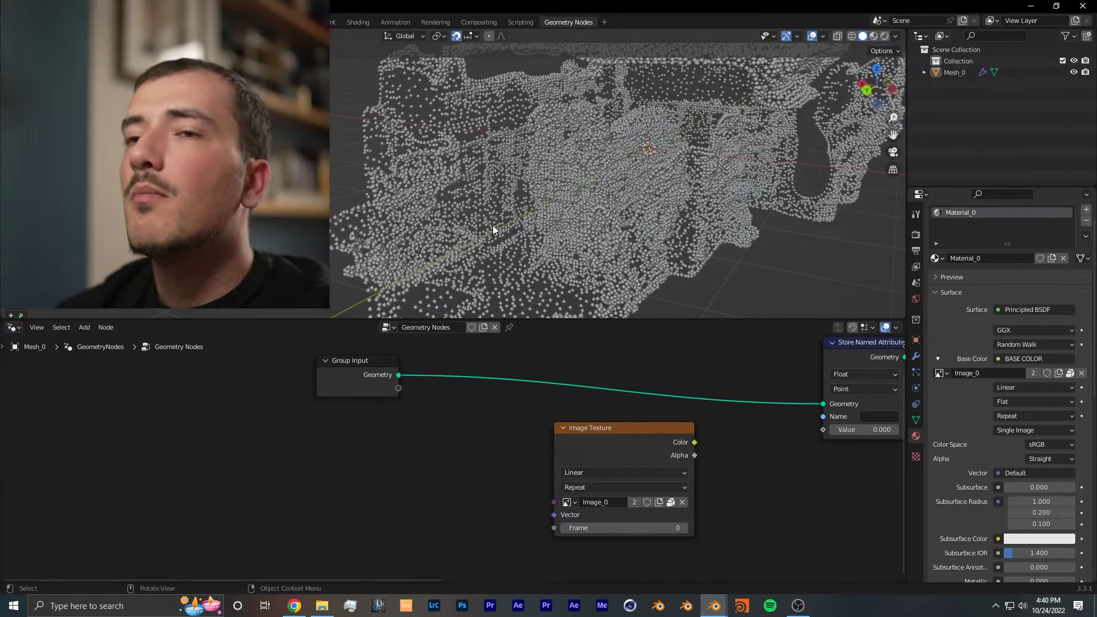
pyautogui.scroll(2, 431, 470)
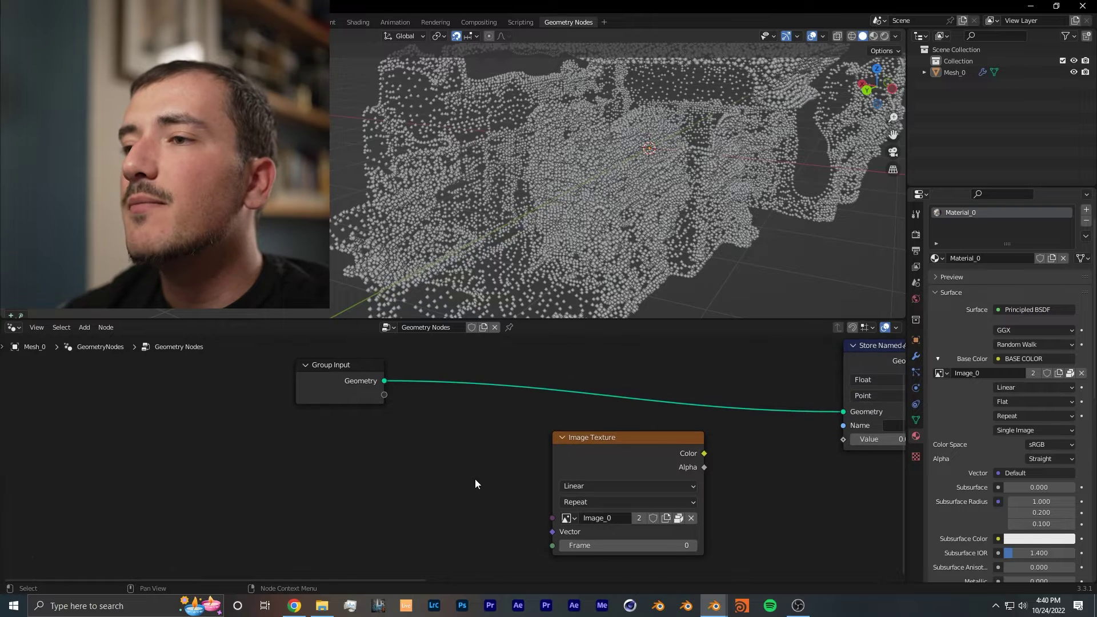
pyautogui.moveTo(475, 479); pyautogui.dragTo(459, 476, button='middle')
# - Expose the Image Texture node's Vector input as a new socket on the Group Input node
pyautogui.click(579, 450)
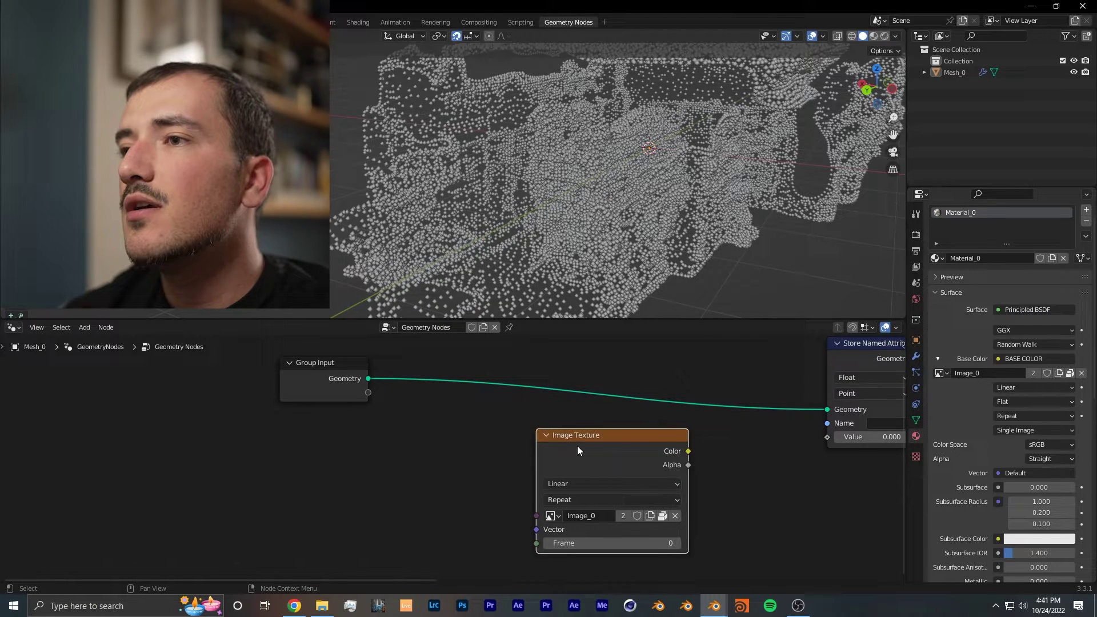
pyautogui.moveTo(604, 467); pyautogui.dragTo(555, 422, button='middle')
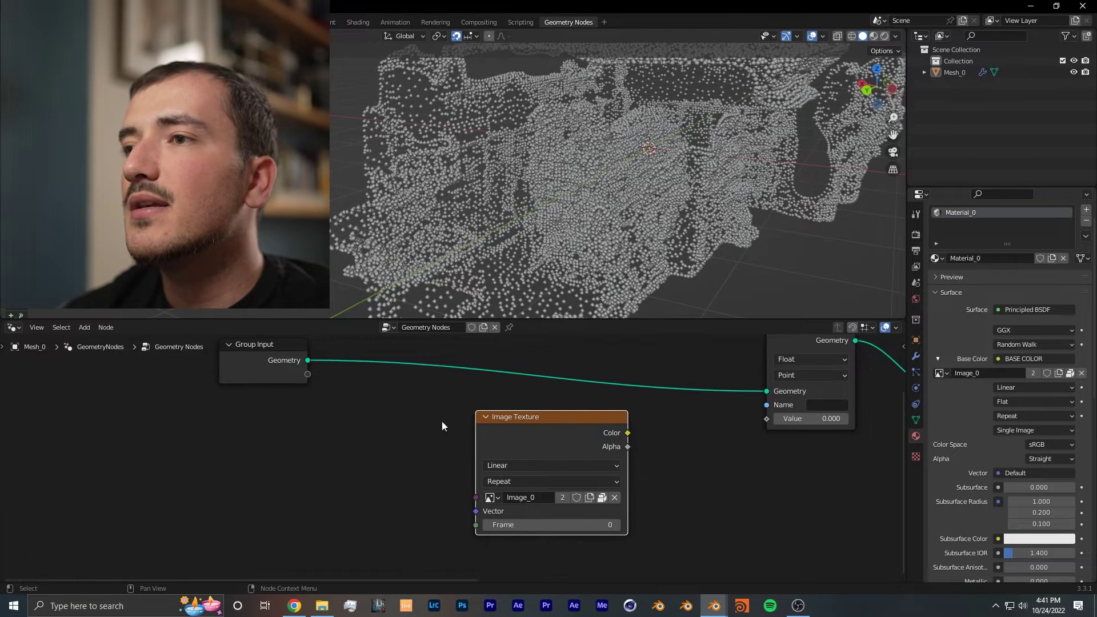
pyautogui.moveTo(477, 512); pyautogui.dragTo(309, 374)
pyautogui.moveTo(411, 402); pyautogui.dragTo(407, 402, button='middle')
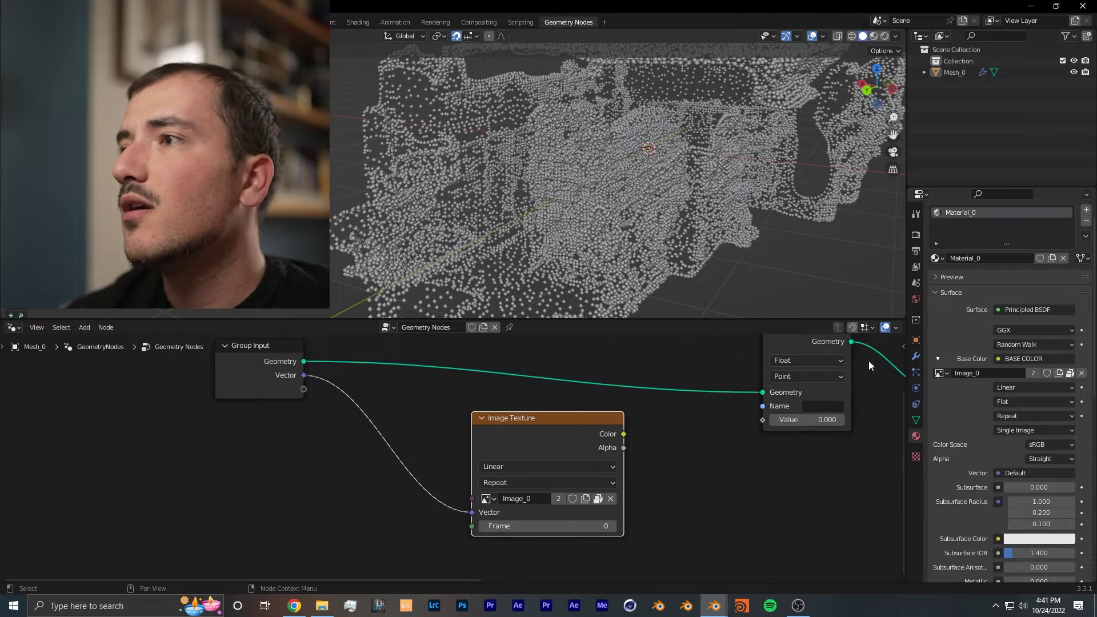
# - Switch the modifier's Vector input to an attribute and assign the UVMap attribute to it
pyautogui.click(916, 356)
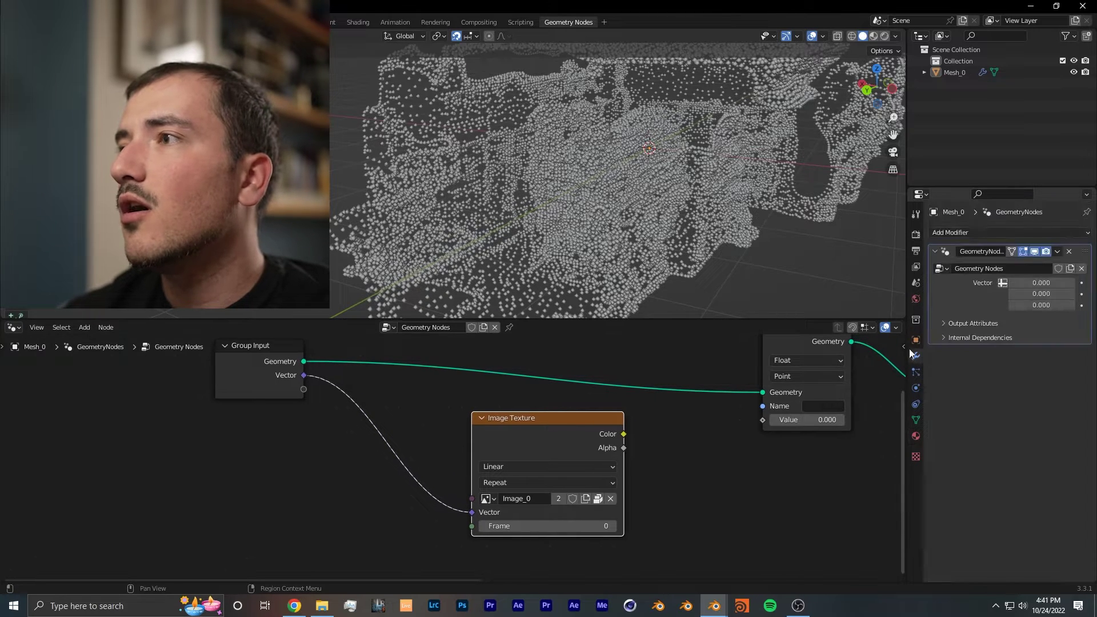
pyautogui.click(1001, 283)
pyautogui.click(1032, 284)
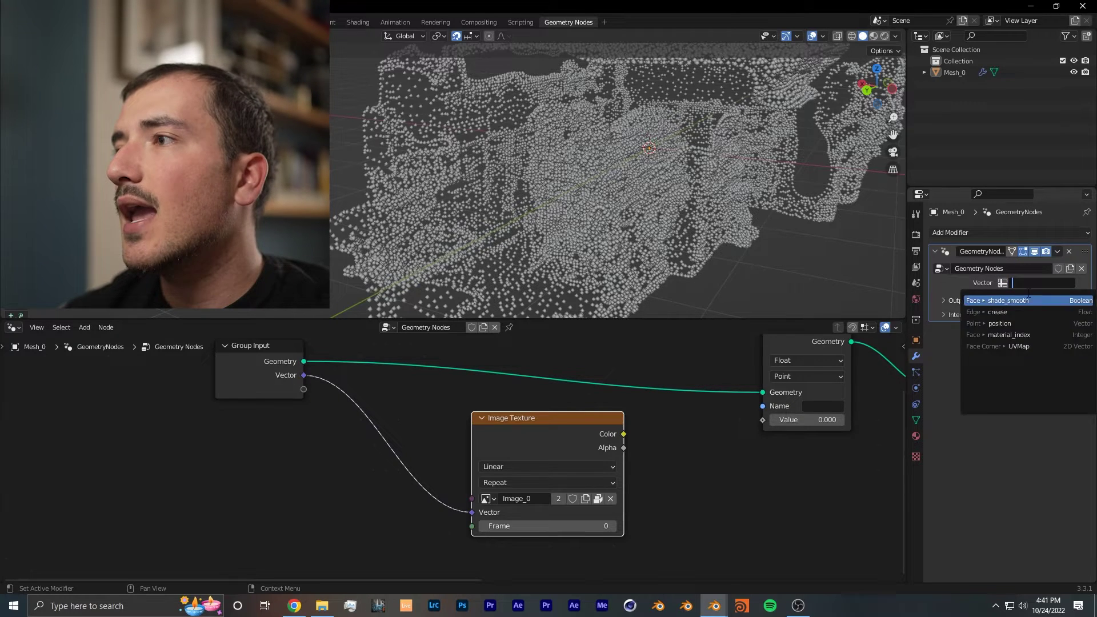
pyautogui.click(1013, 346)
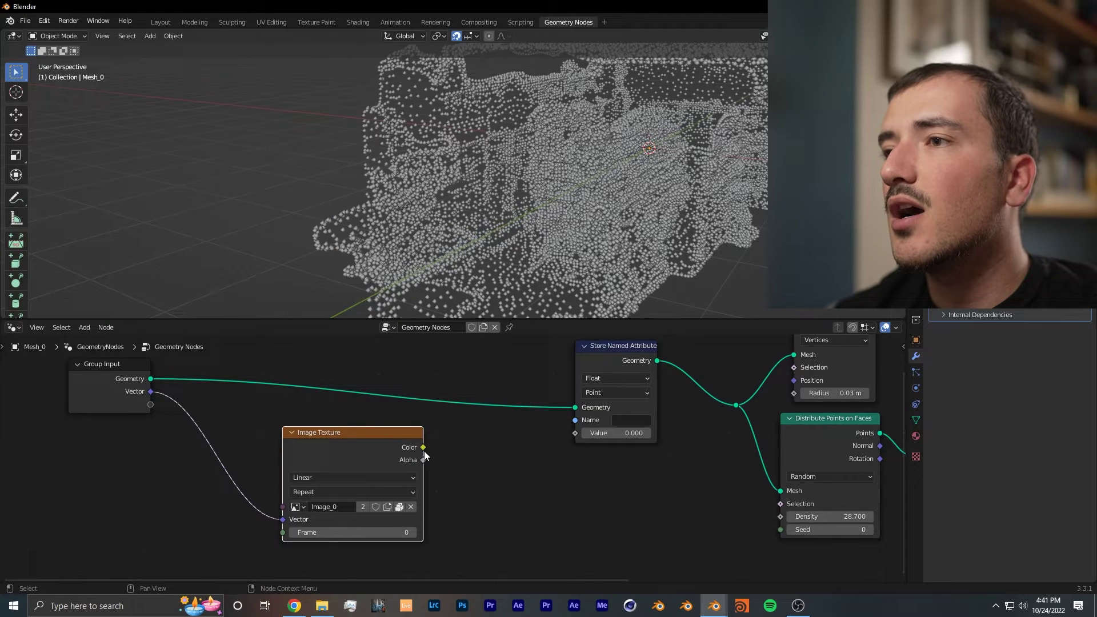
# - Connect the Image Texture's Color output to the Store Named Attribute's Value input and name the attribute col
pyautogui.moveTo(423, 447); pyautogui.dragTo(576, 433)
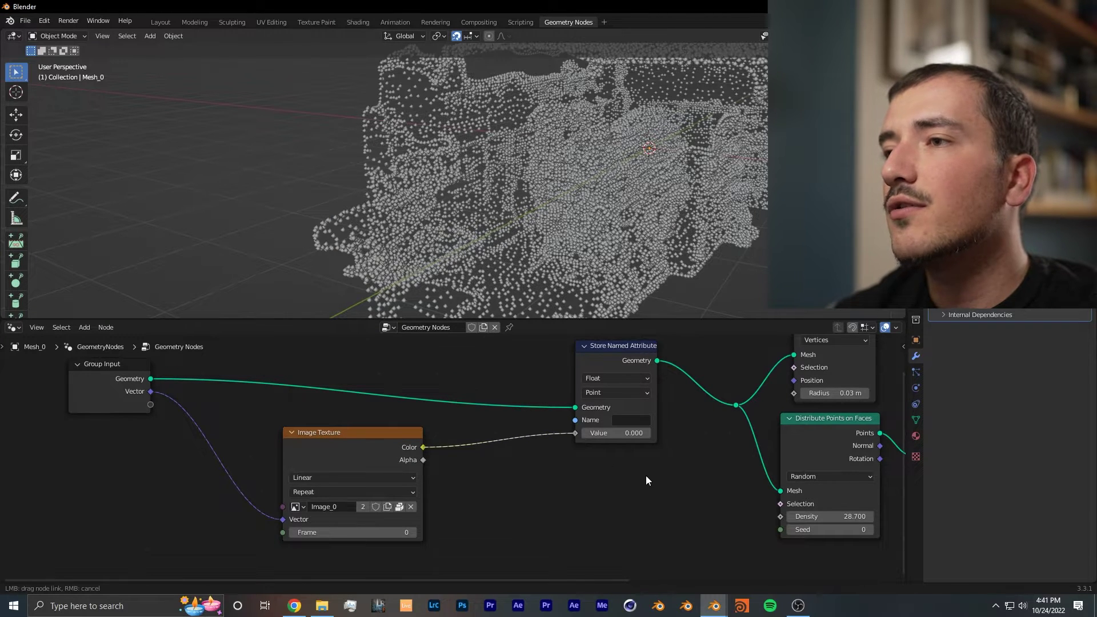
pyautogui.moveTo(641, 478); pyautogui.dragTo(502, 550, button='middle')
pyautogui.scroll(2, 572, 489)
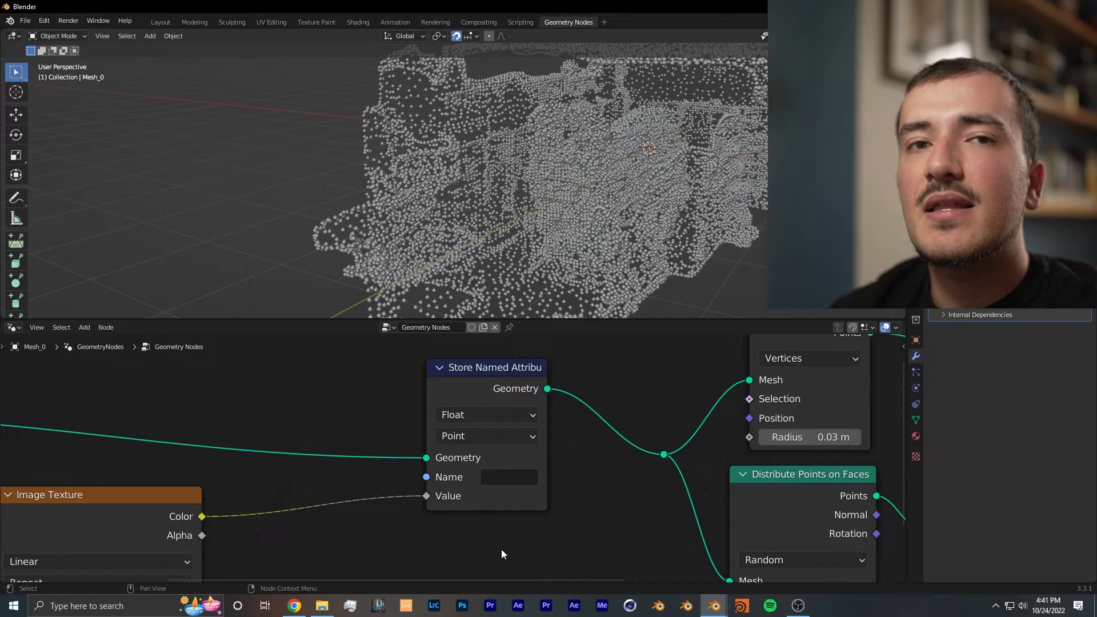
pyautogui.click(502, 479)
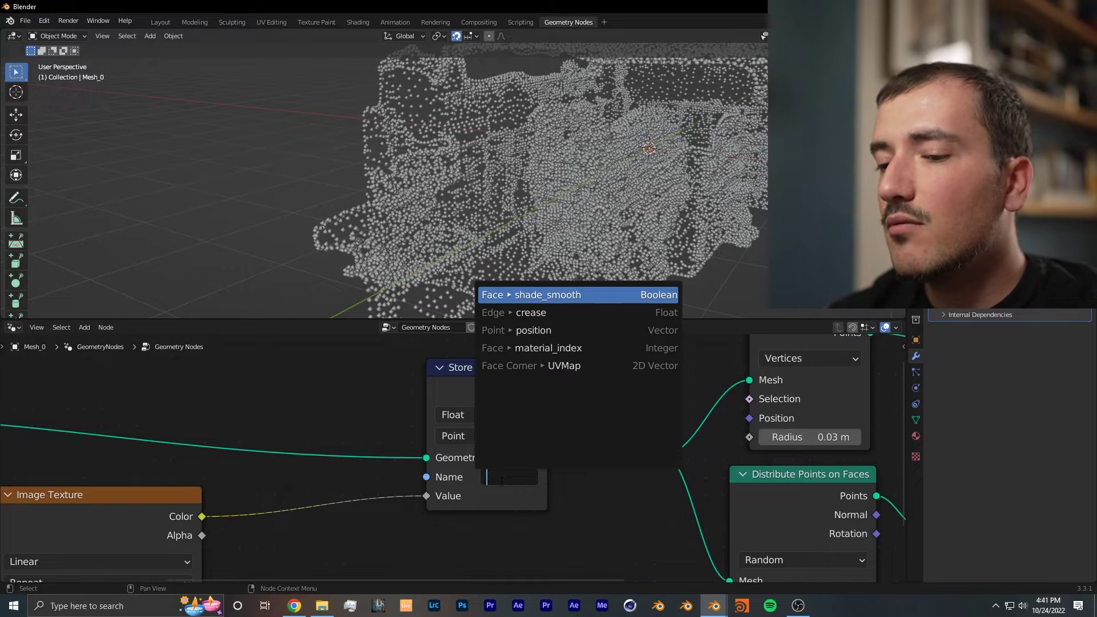
pyautogui.write('col')
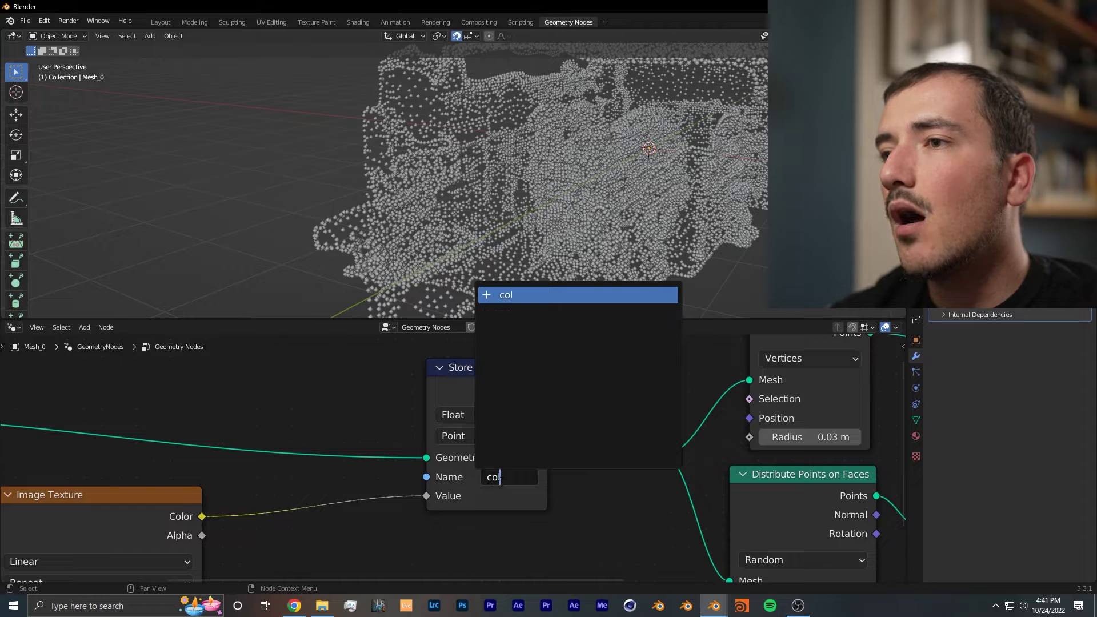
pyautogui.press('Return')
pyautogui.scroll(1, 540, 434)
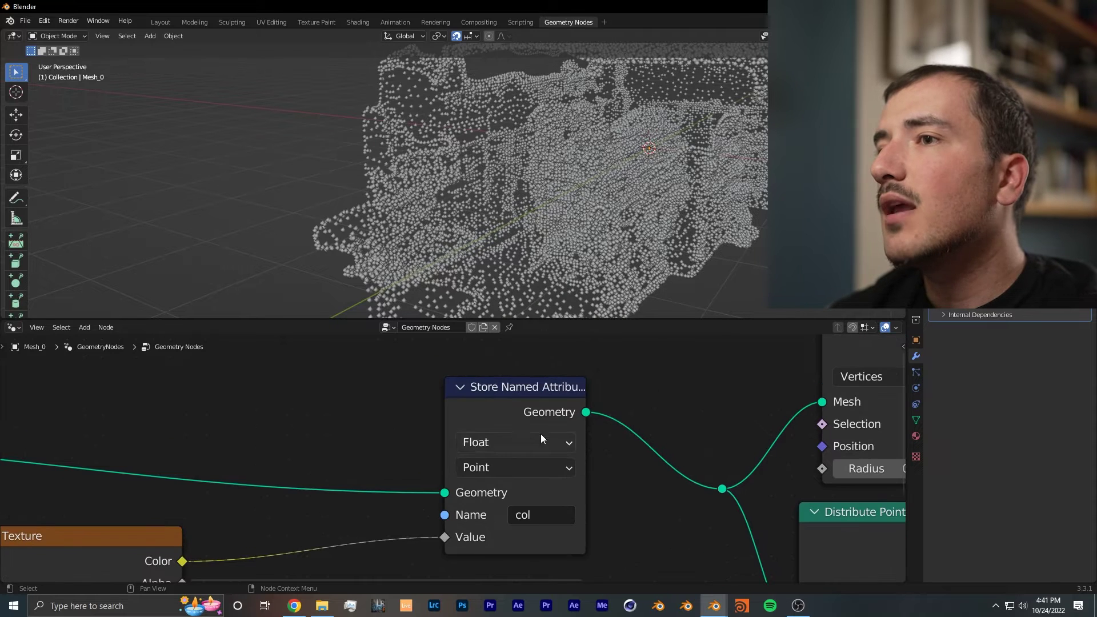
# - Set the Store Named Attribute data type to Color and reconnect the Image Texture's Color output to its Value input
pyautogui.click(513, 443)
pyautogui.click(509, 351)
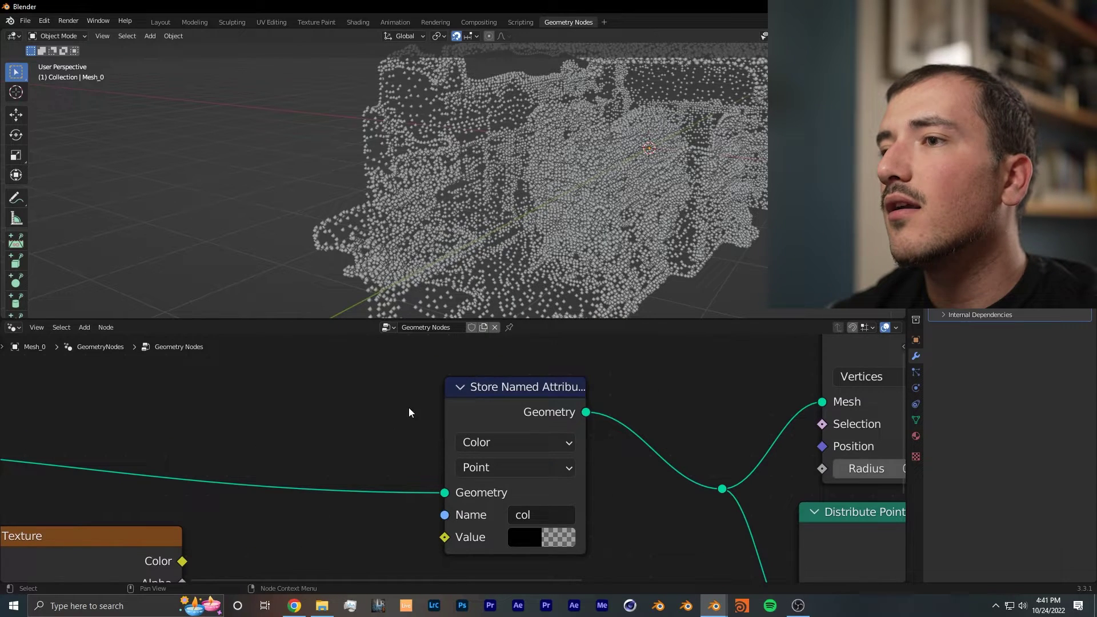
pyautogui.moveTo(430, 535); pyautogui.dragTo(471, 471, button='middle')
pyautogui.scroll(-2, 472, 472)
pyautogui.moveTo(288, 493); pyautogui.dragTo(298, 481, button='middle')
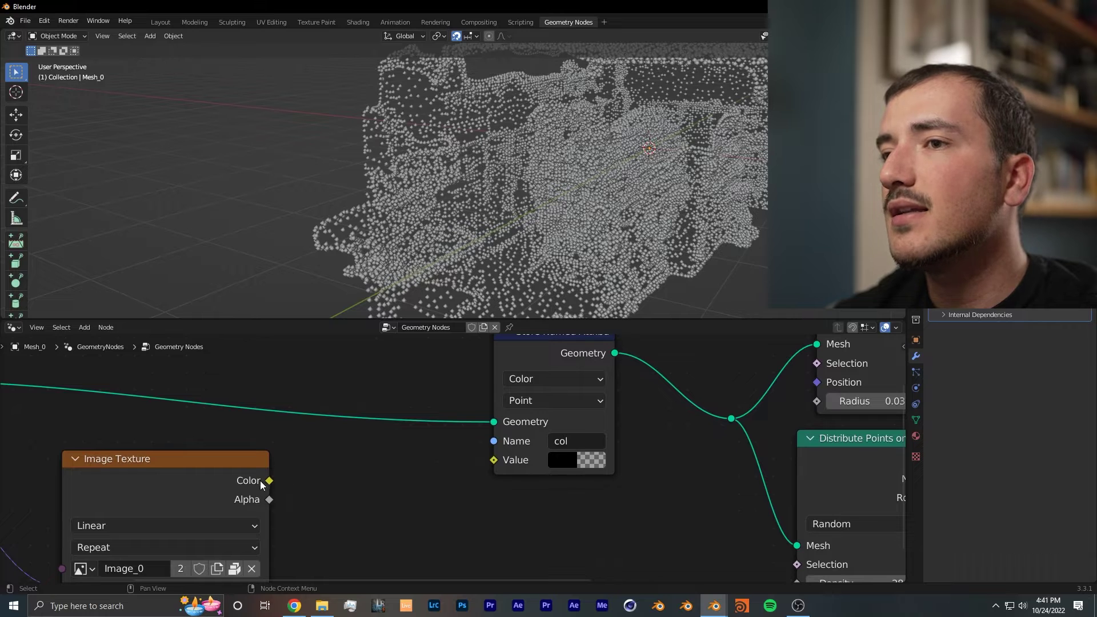
pyautogui.moveTo(264, 483); pyautogui.dragTo(493, 460)
pyautogui.scroll(-2, 516, 509)
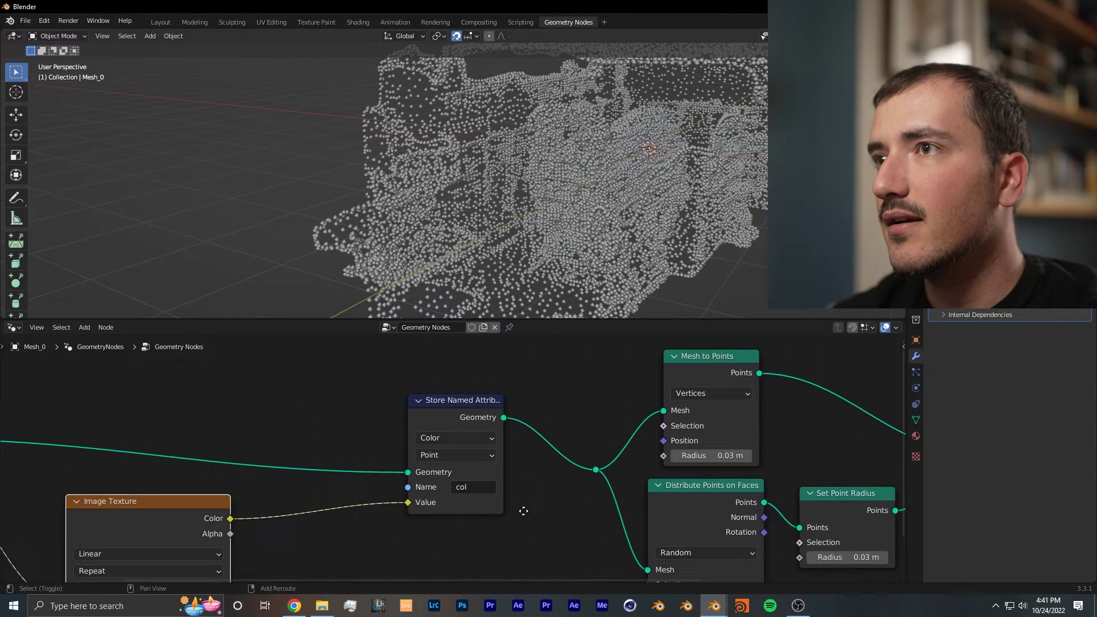
# - Insert a Set Material node between the Switch node and the Group Output
pyautogui.press('Home')
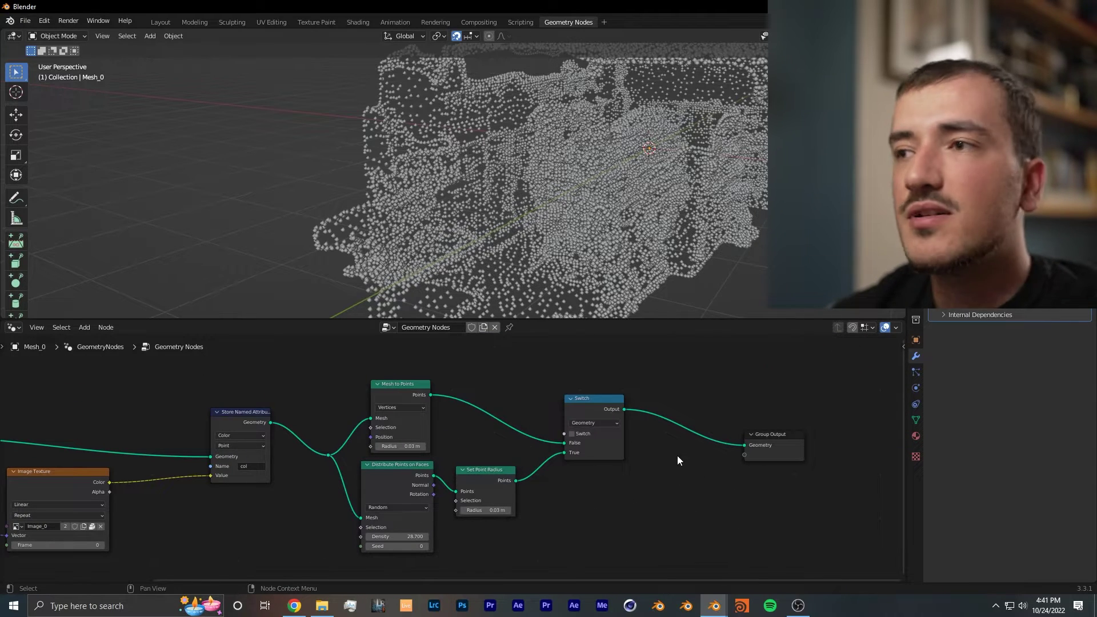
pyautogui.moveTo(678, 456); pyautogui.dragTo(640, 484, button='middle')
pyautogui.keyDown('shift'); pyautogui.scroll(-1, 638, 415); pyautogui.keyUp('shift')
pyautogui.hotkey('shift', 'a')
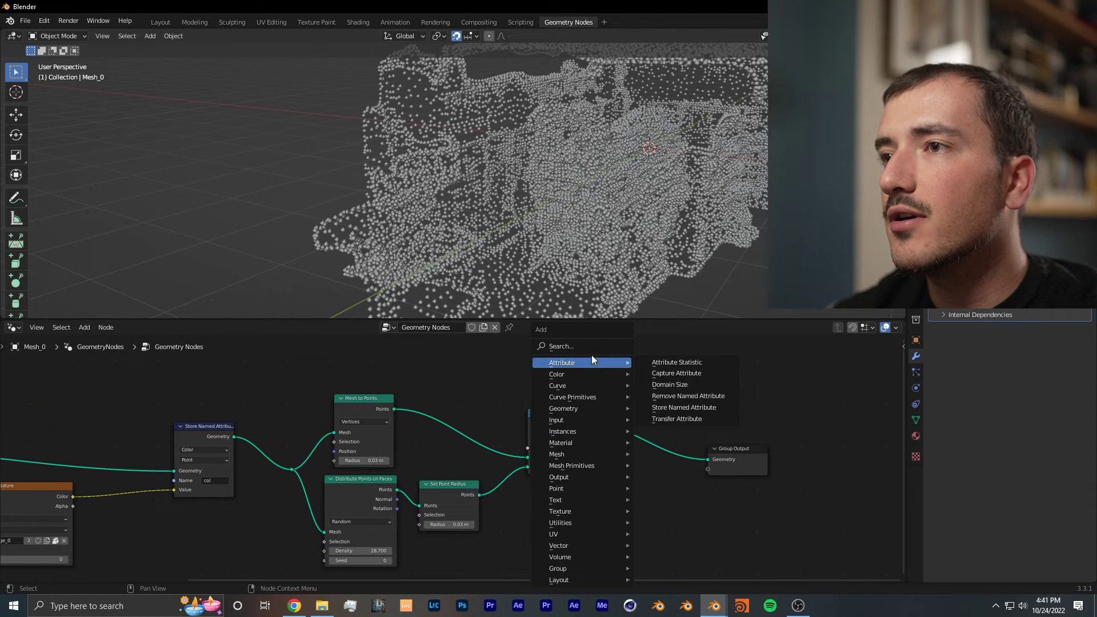
pyautogui.write('set')
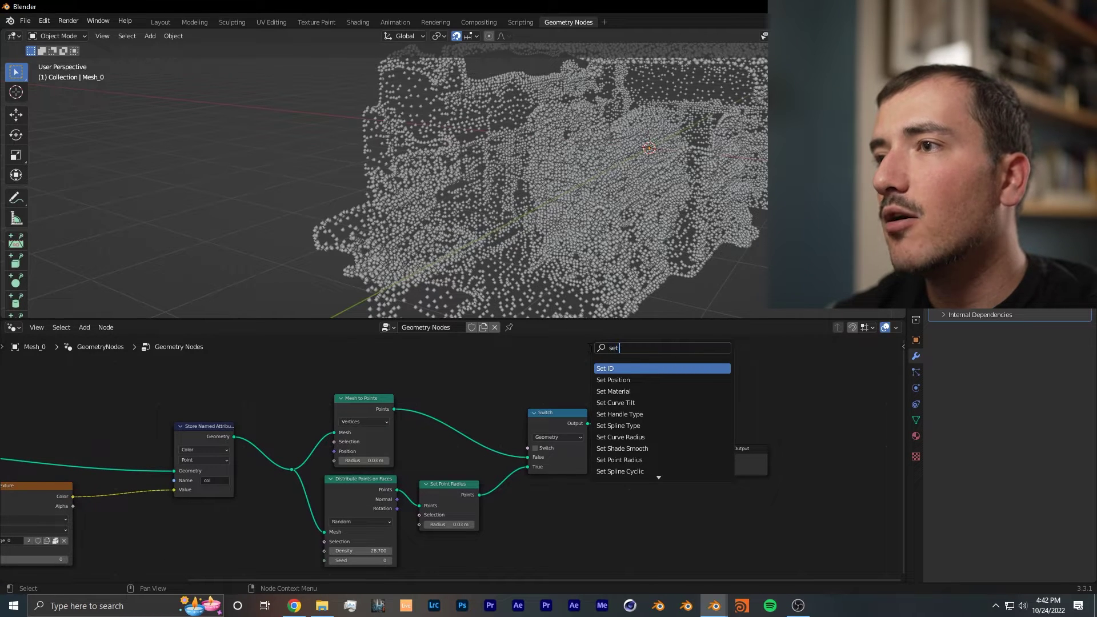
pyautogui.click(618, 392)
pyautogui.click(654, 458)
pyautogui.moveTo(654, 496); pyautogui.dragTo(589, 495, button='middle')
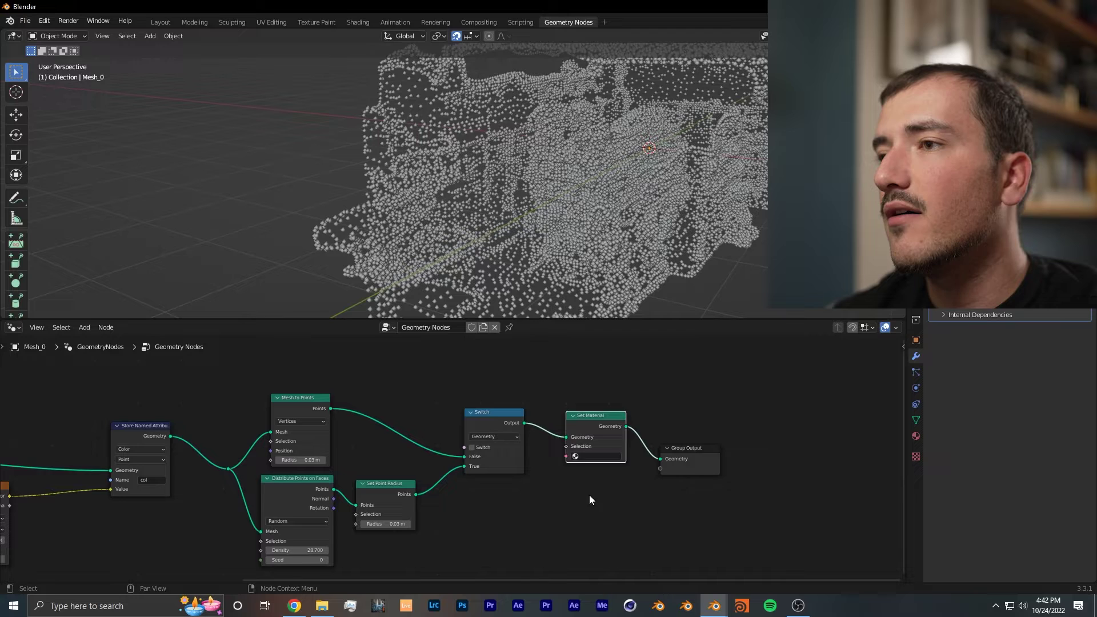
# - Move the Set Material and Group Output nodes together farther away from the Switch node
pyautogui.moveTo(705, 520); pyautogui.dragTo(573, 414)
pyautogui.press('g')
pyautogui.click(650, 458)
pyautogui.click(652, 511)
pyautogui.moveTo(654, 516); pyautogui.dragTo(658, 487, button='middle')
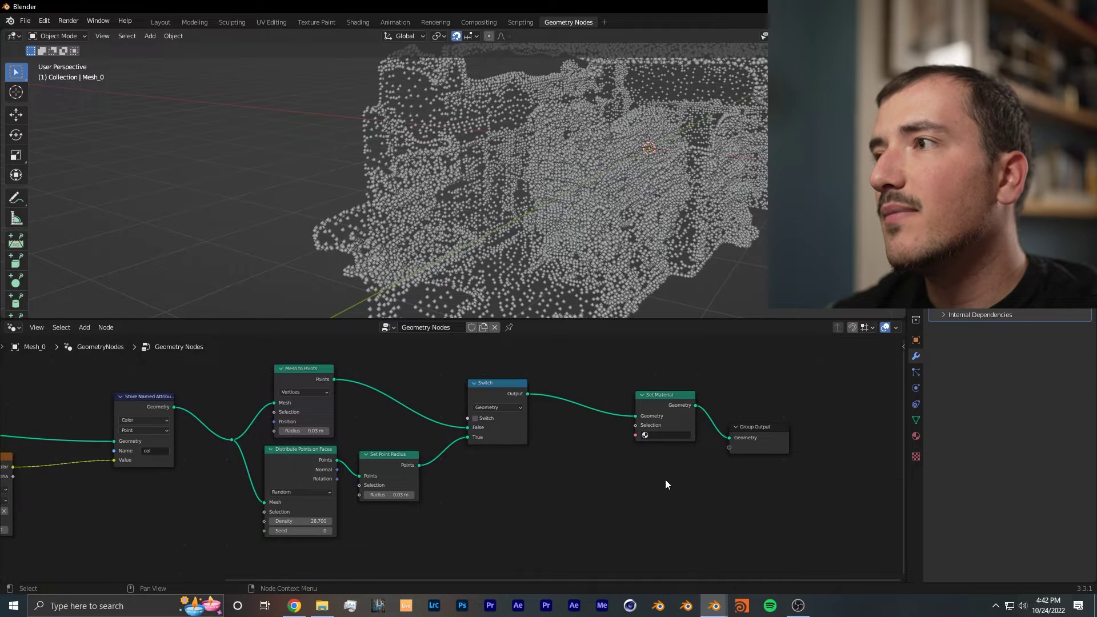
# - Assign Material_0 as the material in the Set Material node
pyautogui.scroll(2, 730, 453)
pyautogui.click(519, 493)
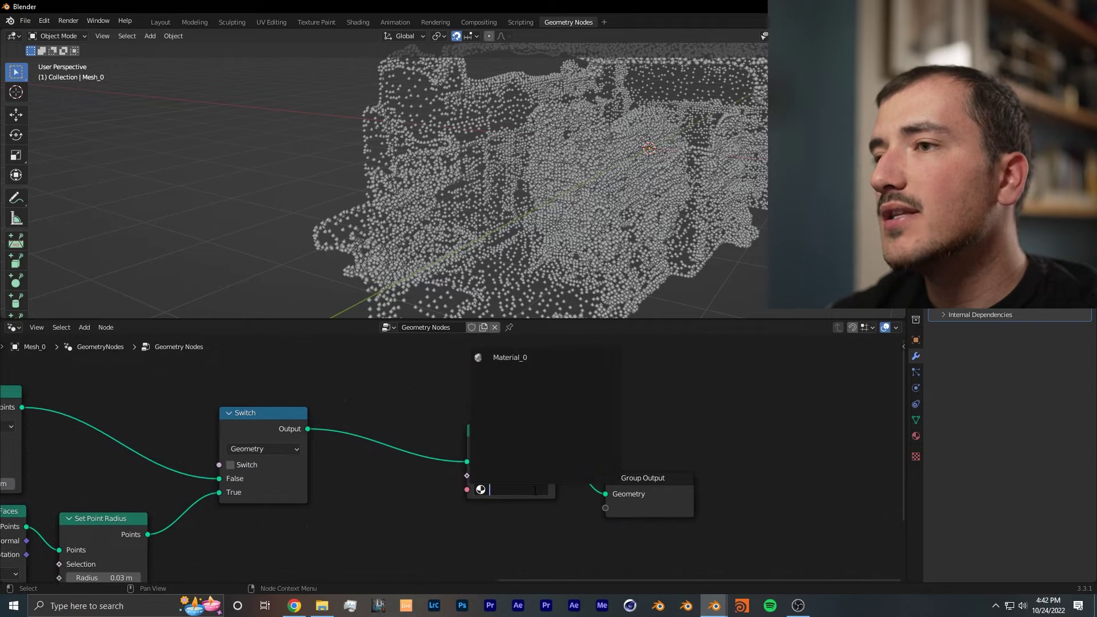
pyautogui.click(521, 358)
pyautogui.scroll(-1, 436, 404)
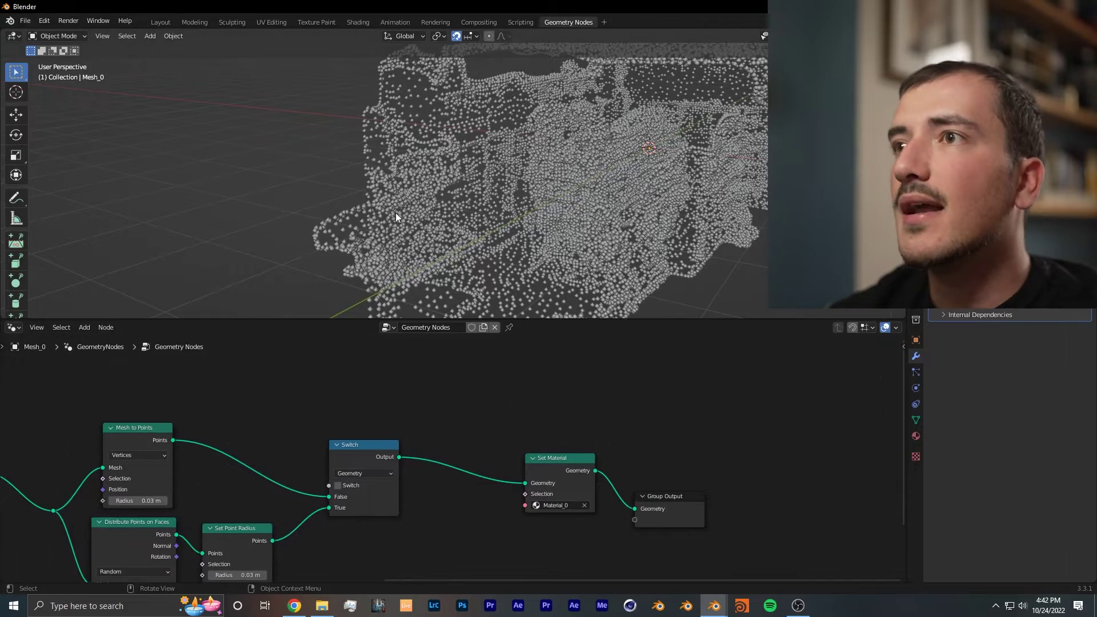
# - Switch the viewport to rendered shading and examine the point cloud from several angles
pyautogui.click(512, 197)
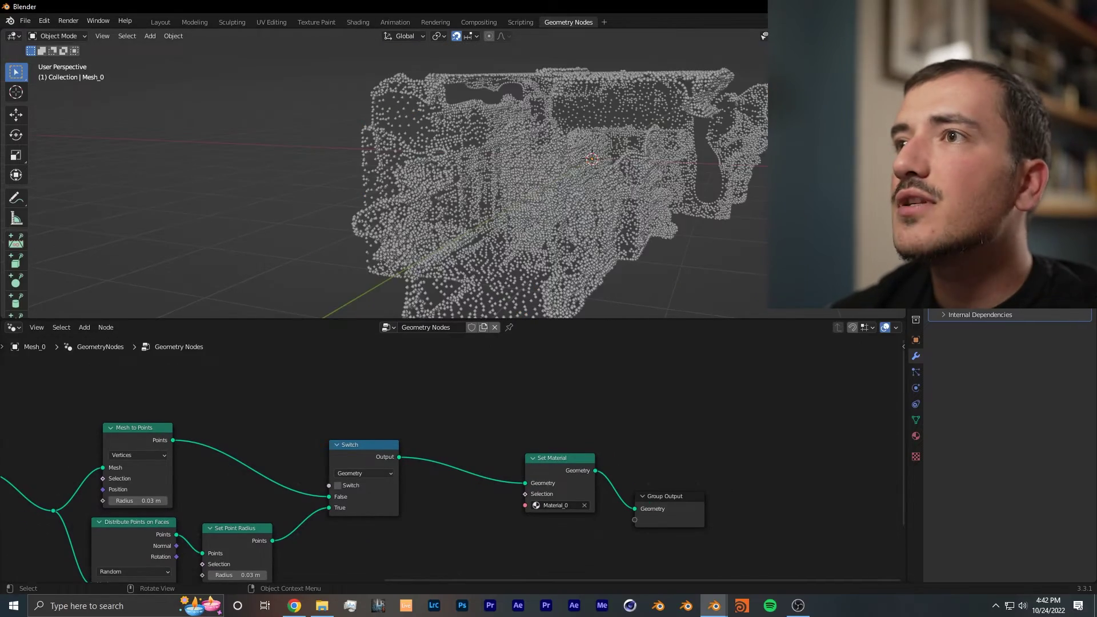
pyautogui.press('z')
pyautogui.moveTo(440, 245); pyautogui.dragTo(511, 216, button='middle')
pyautogui.scroll(4, 511, 217)
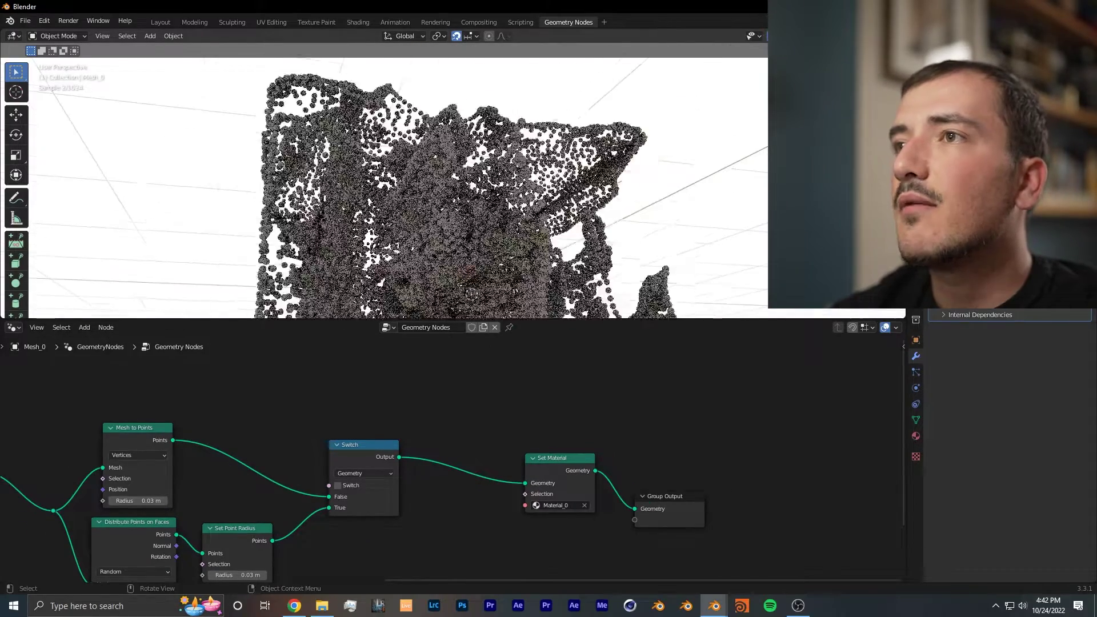
pyautogui.scroll(-5, 531, 196)
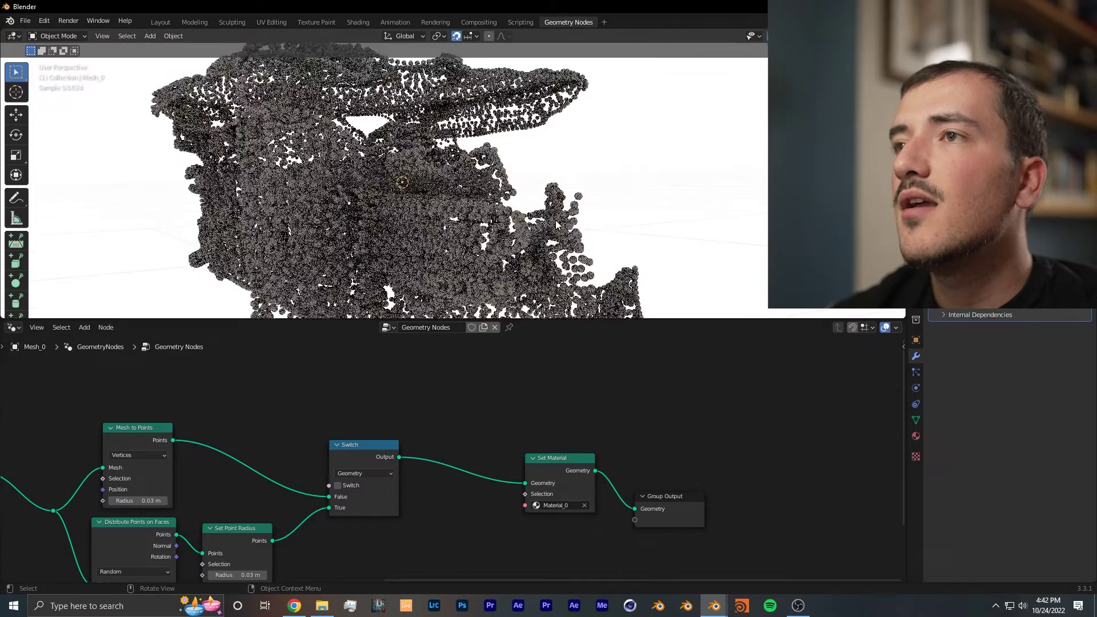
pyautogui.moveTo(511, 226); pyautogui.dragTo(615, 222, button='middle')
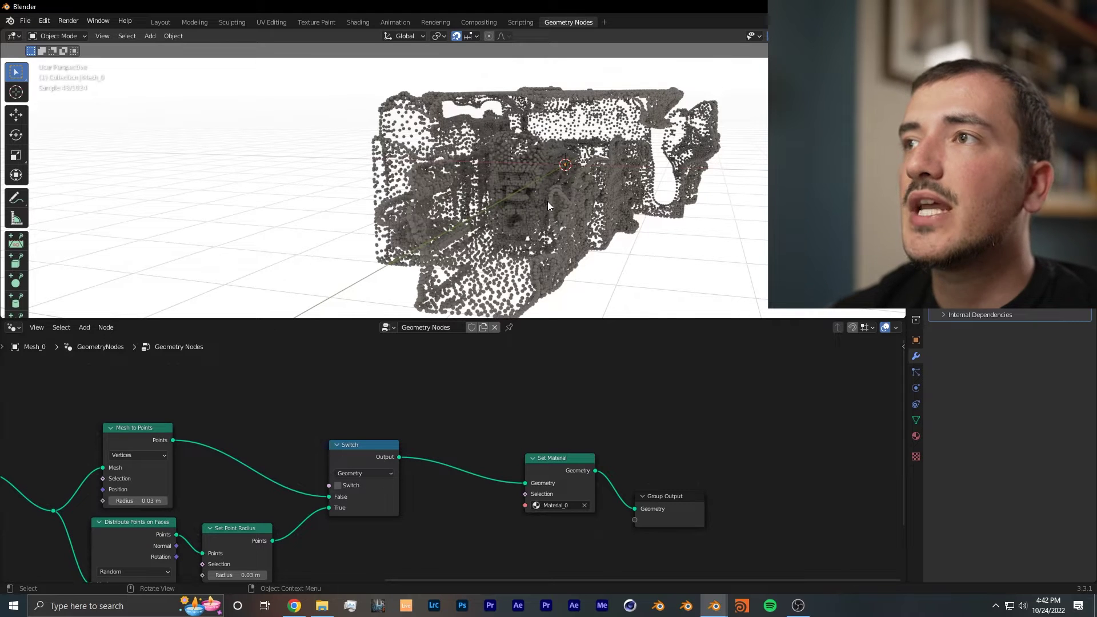
# - In the Shading workspace, cut the base color image's link to the Principled BSDF and move the image node farther away from it
pyautogui.click(358, 21)
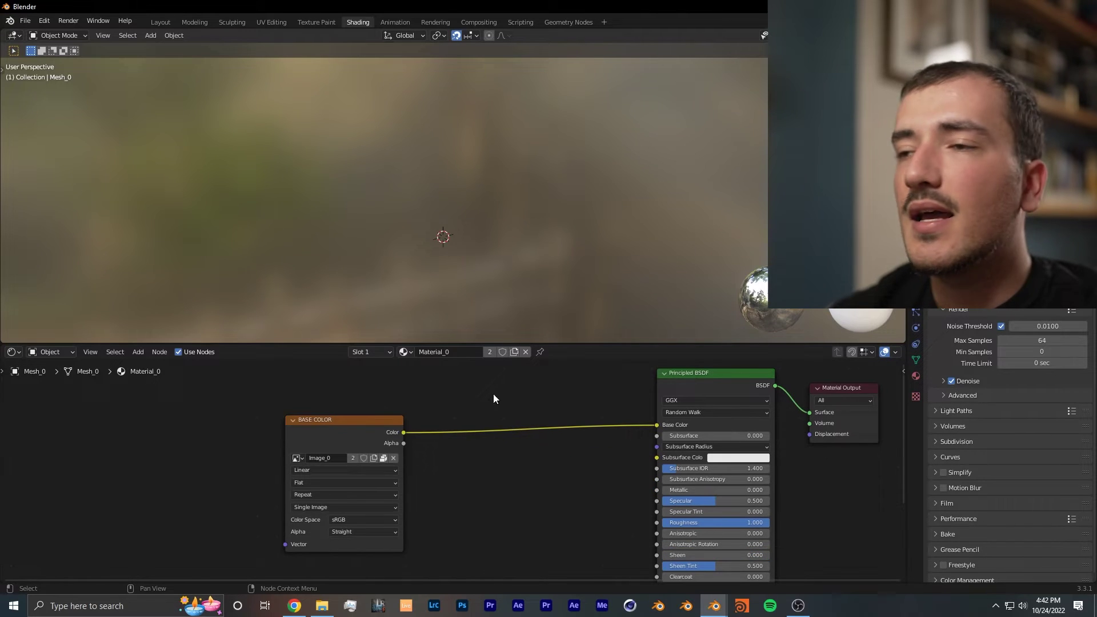
pyautogui.keyDown('ctrl'); pyautogui.moveTo(520, 419); pyautogui.dragTo(524, 465, button='right'); pyautogui.keyUp('ctrl')
pyautogui.moveTo(349, 437); pyautogui.dragTo(189, 432)
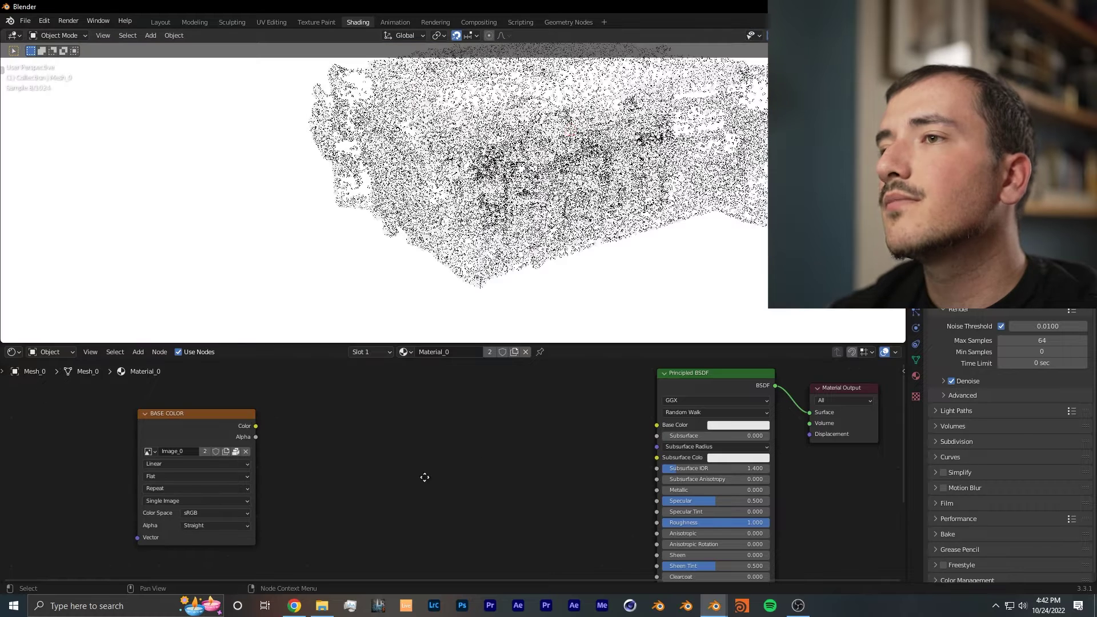
# - Add an Attribute node and connect its Color output to the Principled BSDF's Base Color input
pyautogui.moveTo(554, 356); pyautogui.dragTo(434, 403, button='middle')
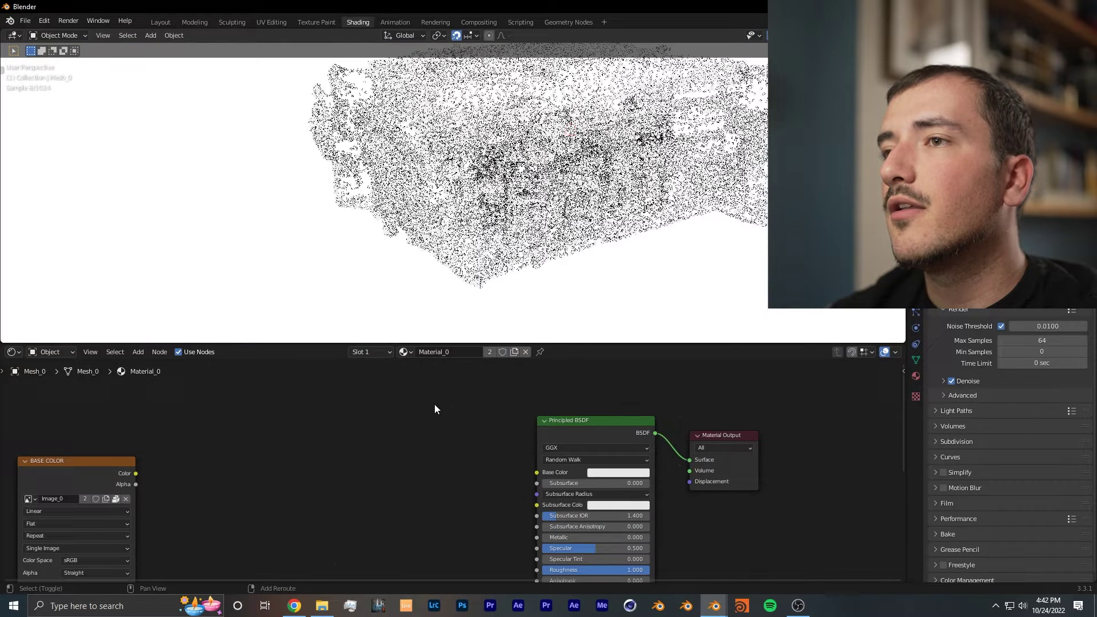
pyautogui.hotkey('shift', 'a')
pyautogui.write('att')
pyautogui.press('Return')
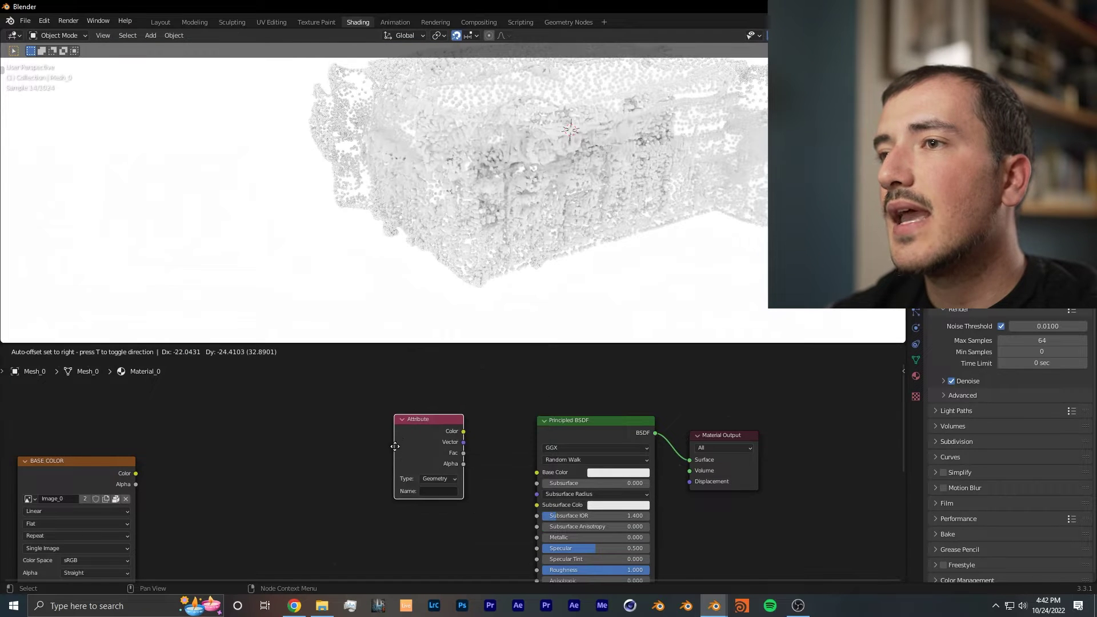
pyautogui.click(392, 458)
pyautogui.moveTo(500, 481); pyautogui.dragTo(511, 474, button='middle')
pyautogui.moveTo(462, 452); pyautogui.dragTo(555, 467)
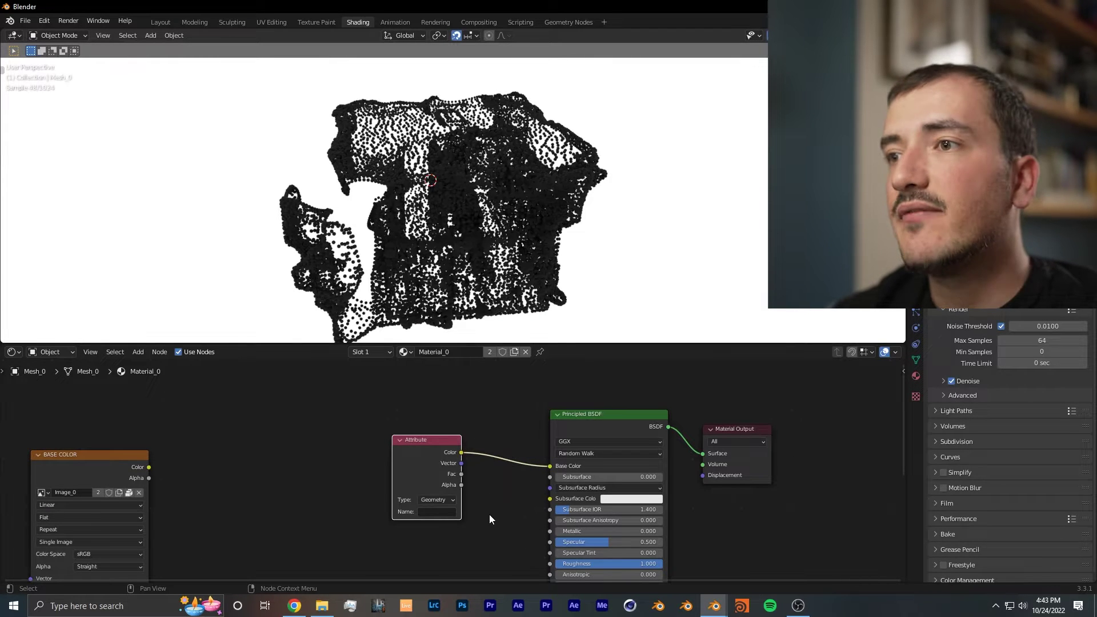
# - Set the Attribute node's name to col and view the point cloud from a new angle
pyautogui.moveTo(491, 515); pyautogui.dragTo(549, 513, button='middle')
pyautogui.scroll(5, 561, 489)
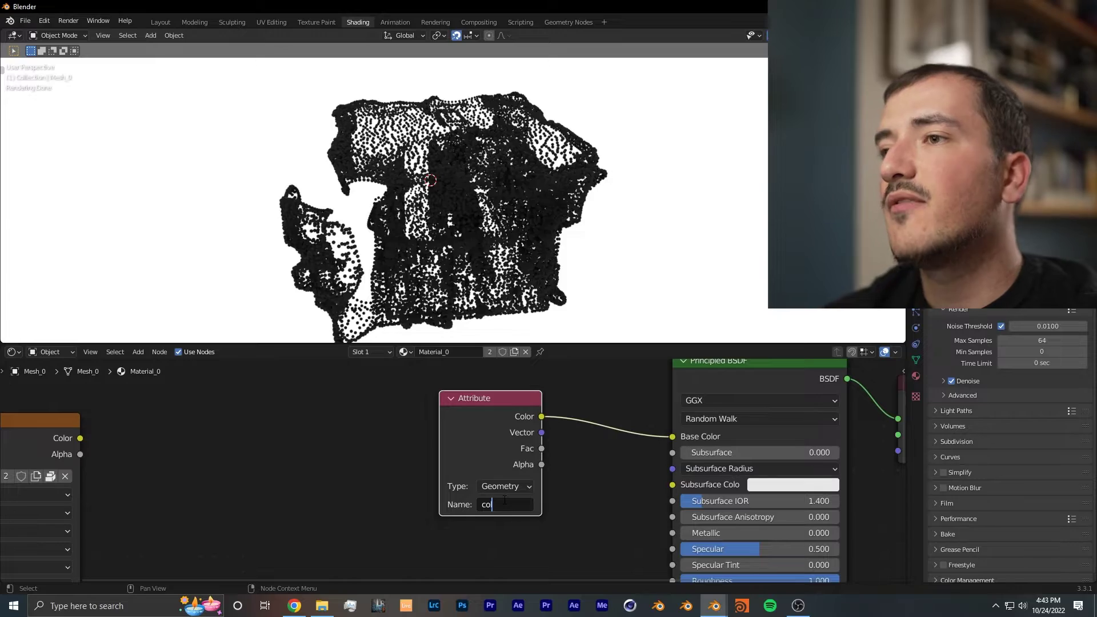
pyautogui.write('l')
pyautogui.press('Return')
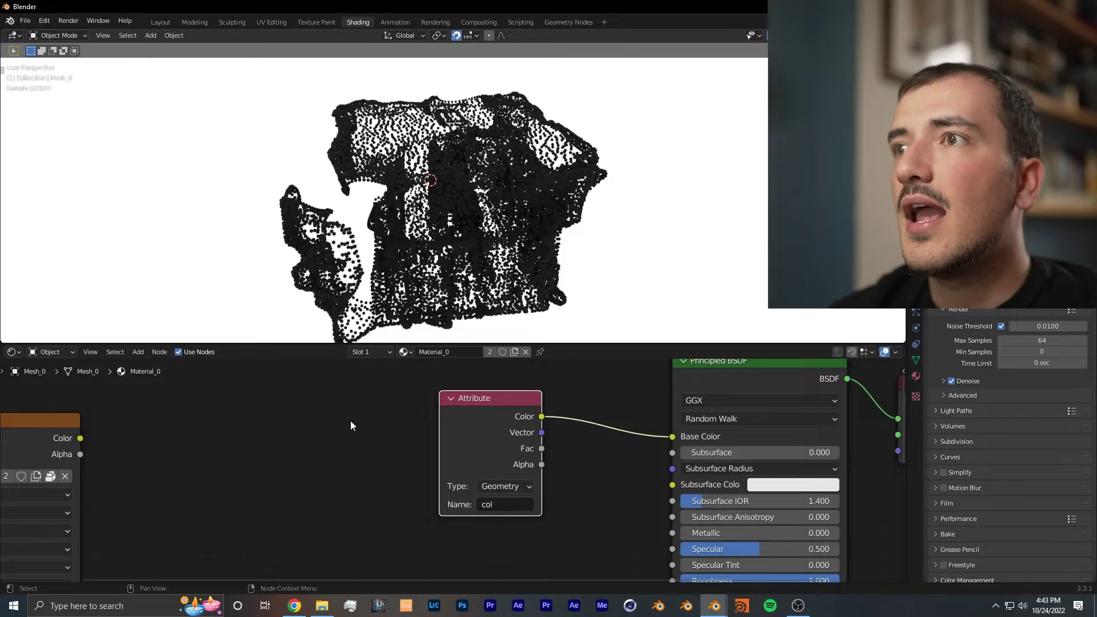
pyautogui.moveTo(492, 188); pyautogui.dragTo(620, 12, button='middle')
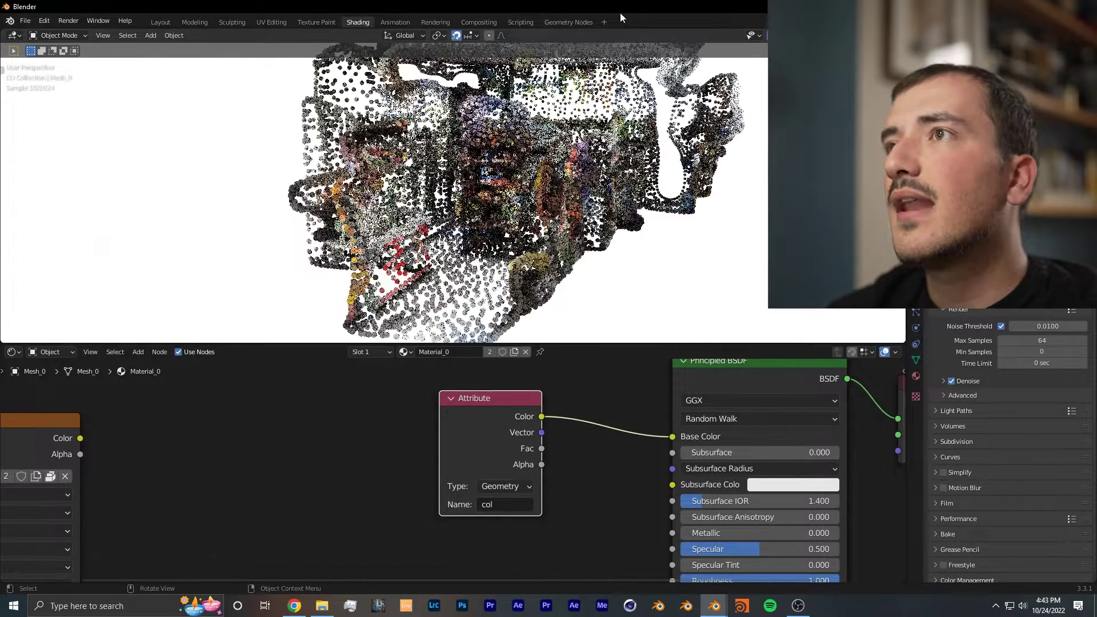
# - Return to the Geometry Nodes workspace and examine the Mesh to Points branch and the colored points up close
pyautogui.click(558, 22)
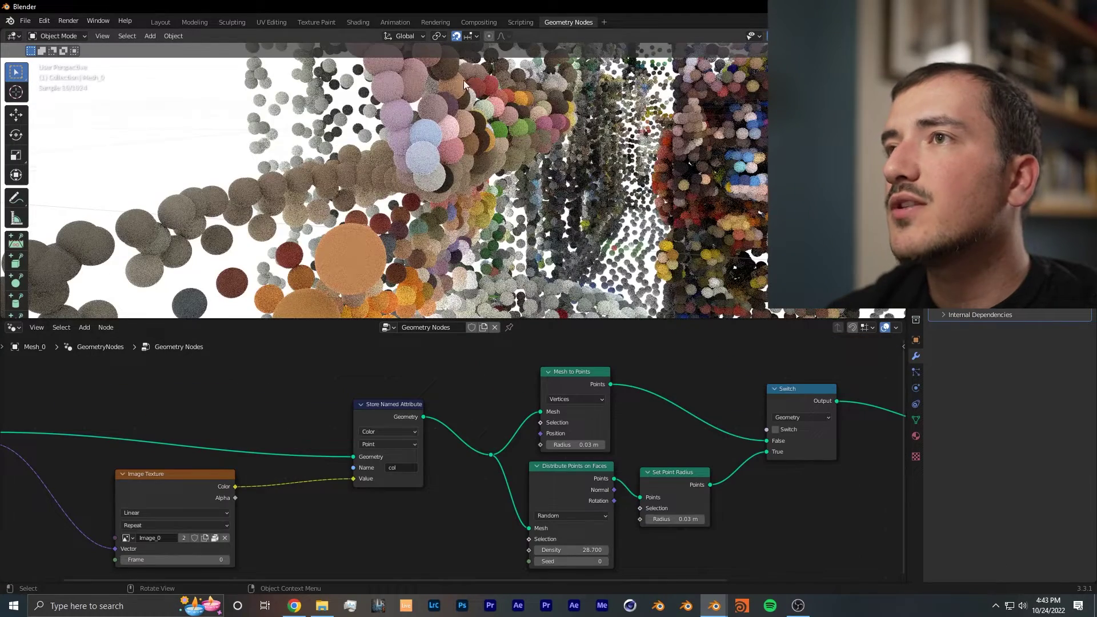
pyautogui.click(558, 371)
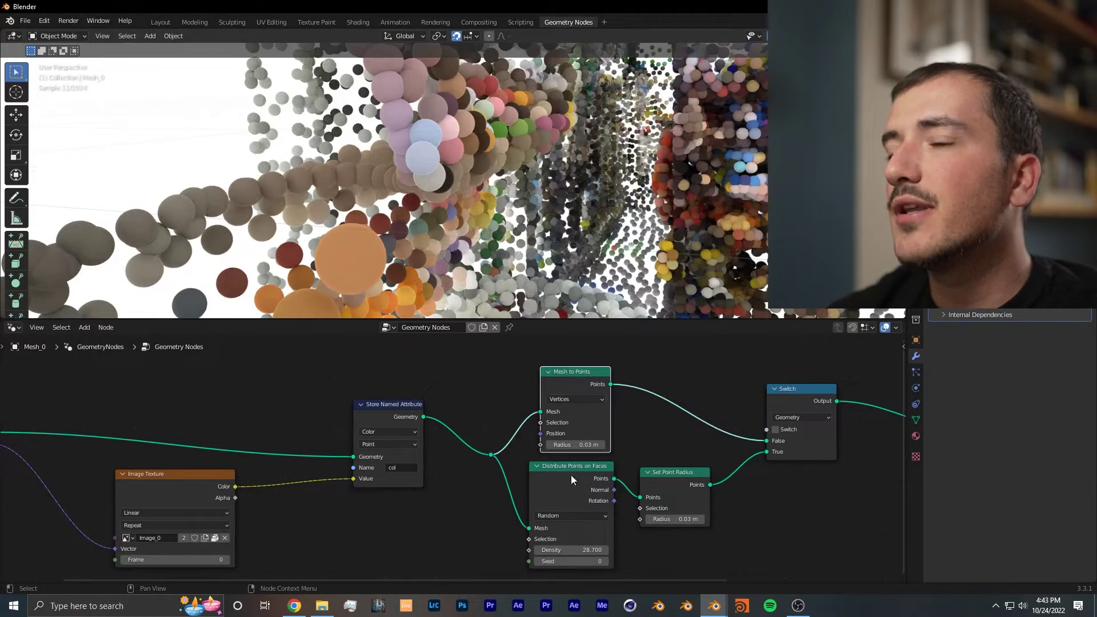
pyautogui.click(342, 270)
pyautogui.moveTo(417, 248); pyautogui.dragTo(313, 114, button='middle')
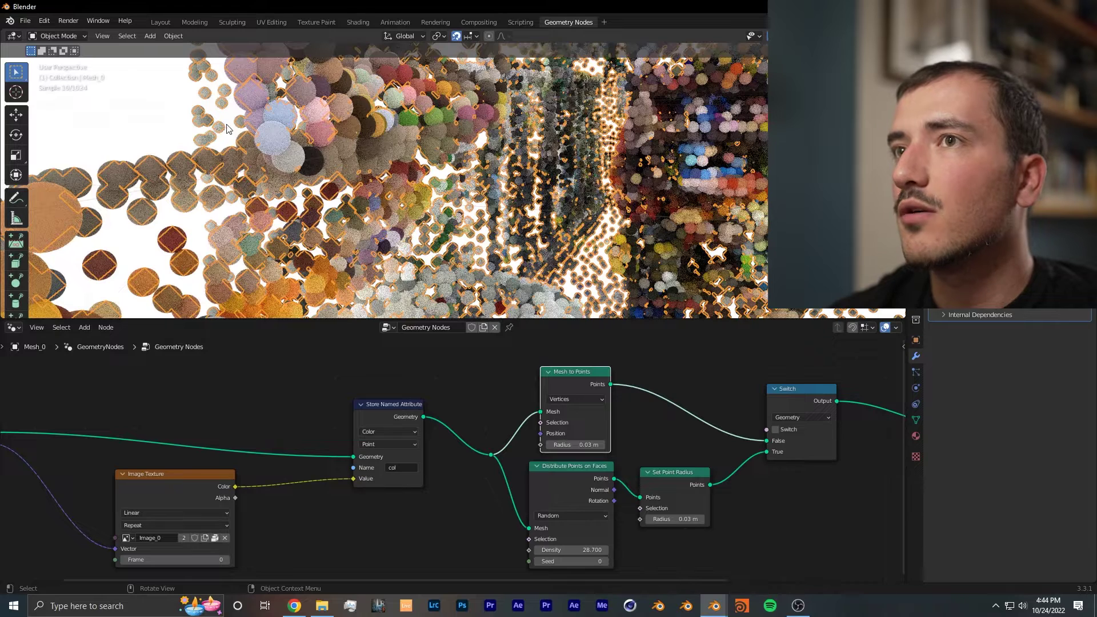
pyautogui.click(158, 107)
# - Add a cube and scale it up to about 5.95 so it encloses the whole point cloud
pyautogui.hotkey('shift', 'a')
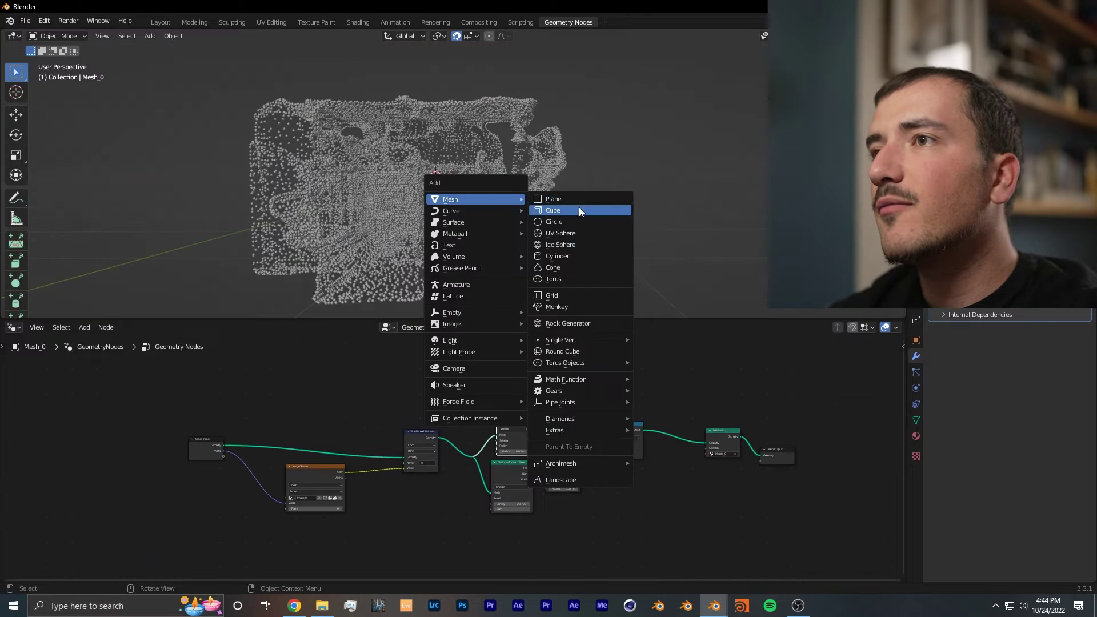
pyautogui.click(579, 207)
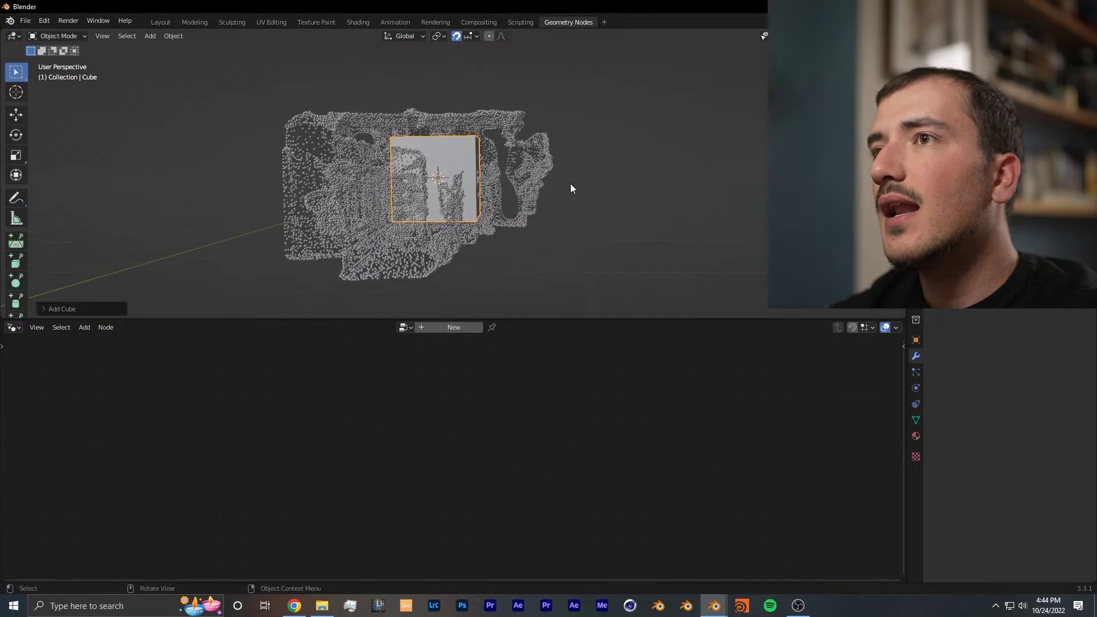
pyautogui.press('s')
pyautogui.press('Return')
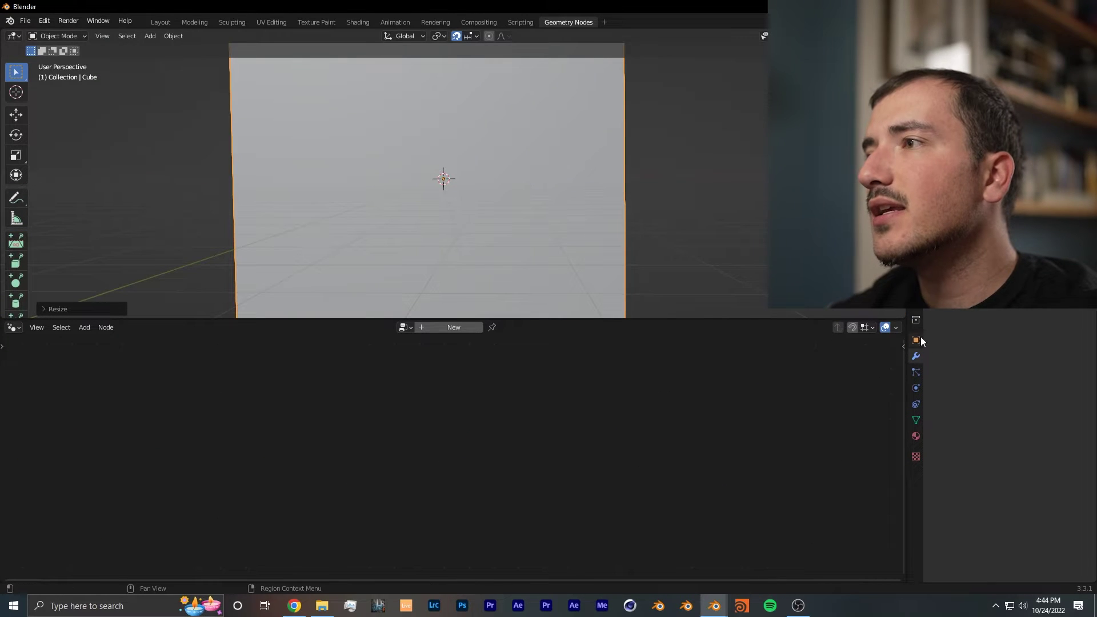
# - Set the cube's viewport display to Wire in its object properties
pyautogui.click(916, 340)
pyautogui.click(937, 504)
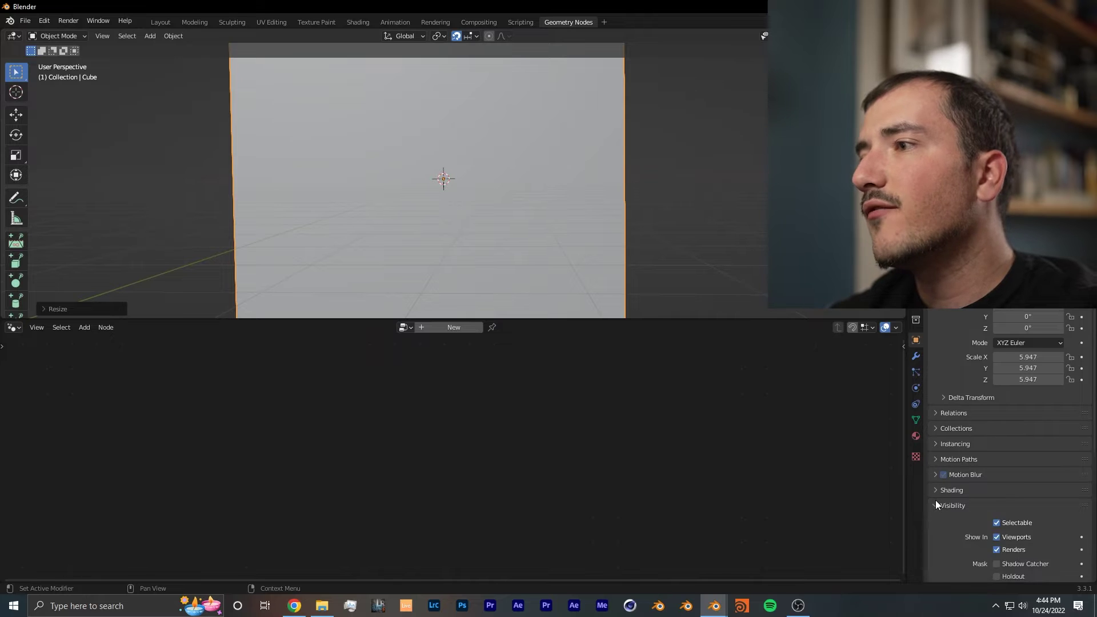
pyautogui.click(936, 506)
pyautogui.click(949, 520)
pyautogui.scroll(-5, 949, 522)
pyautogui.click(1019, 526)
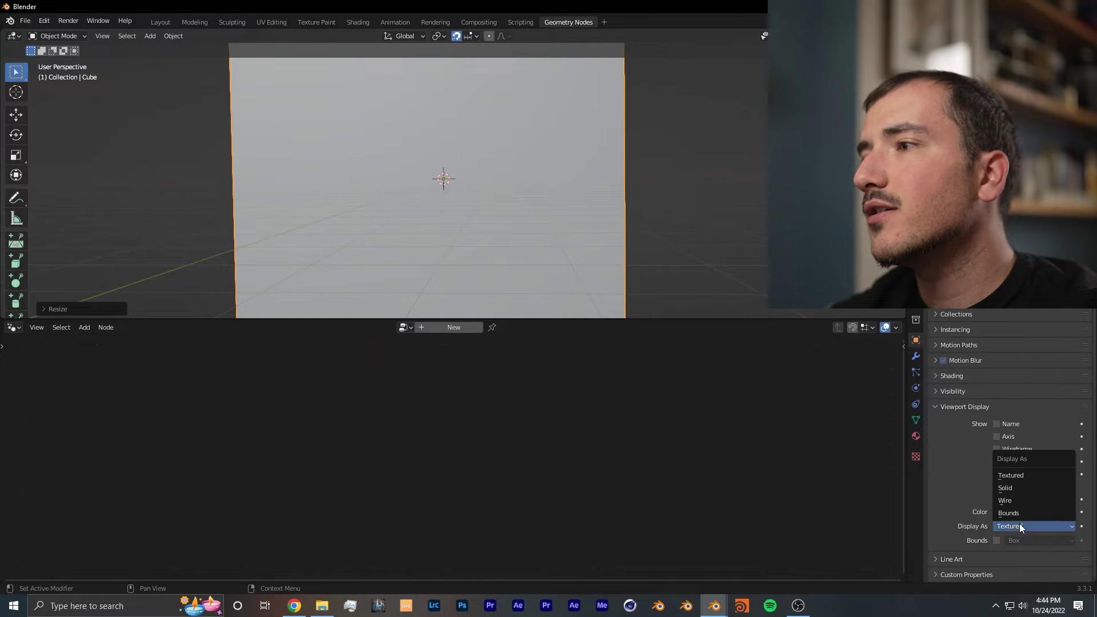
pyautogui.click(1021, 500)
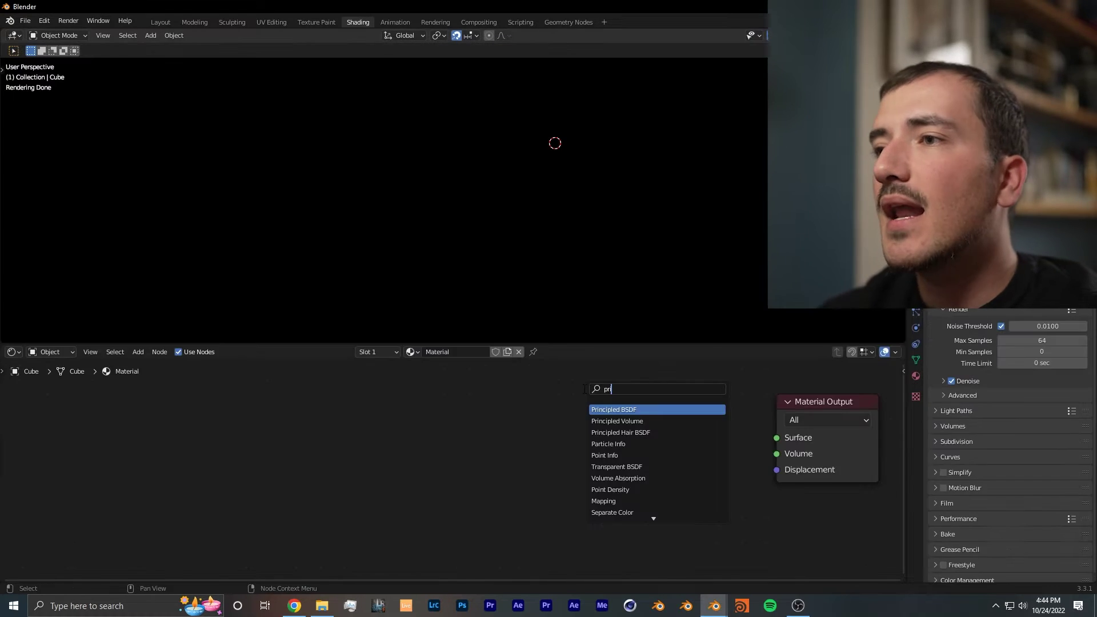
# - Add a Principled Volume node to the cube's material and connect it to the Material Output's Volume input
pyautogui.press('Return')
pyautogui.click(583, 389)
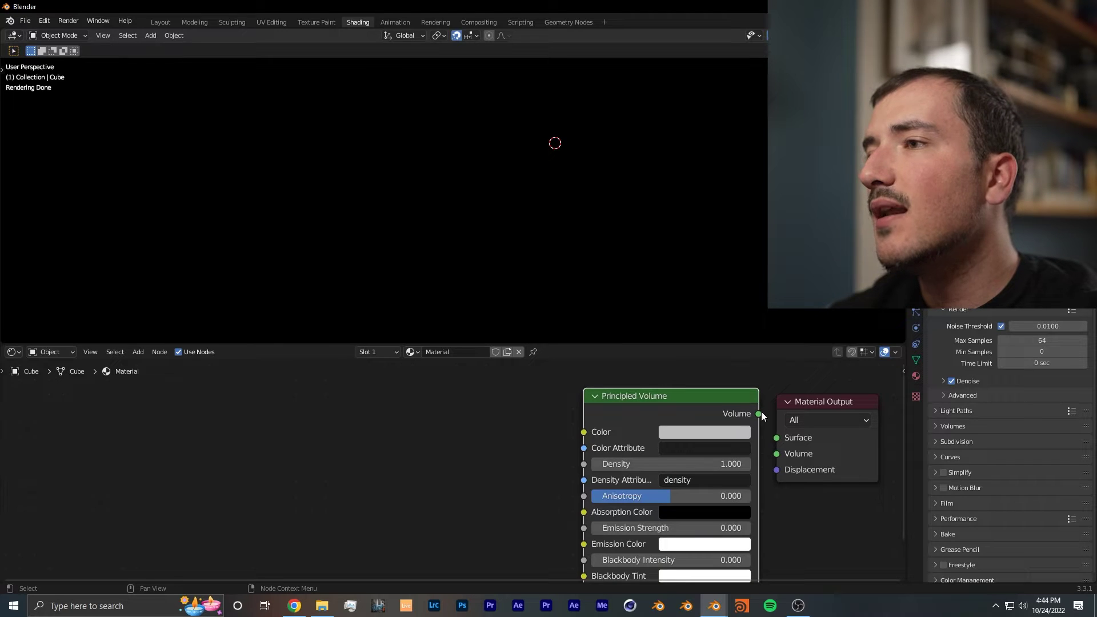
pyautogui.moveTo(759, 414); pyautogui.dragTo(778, 451)
pyautogui.moveTo(778, 451); pyautogui.dragTo(696, 435, button='middle')
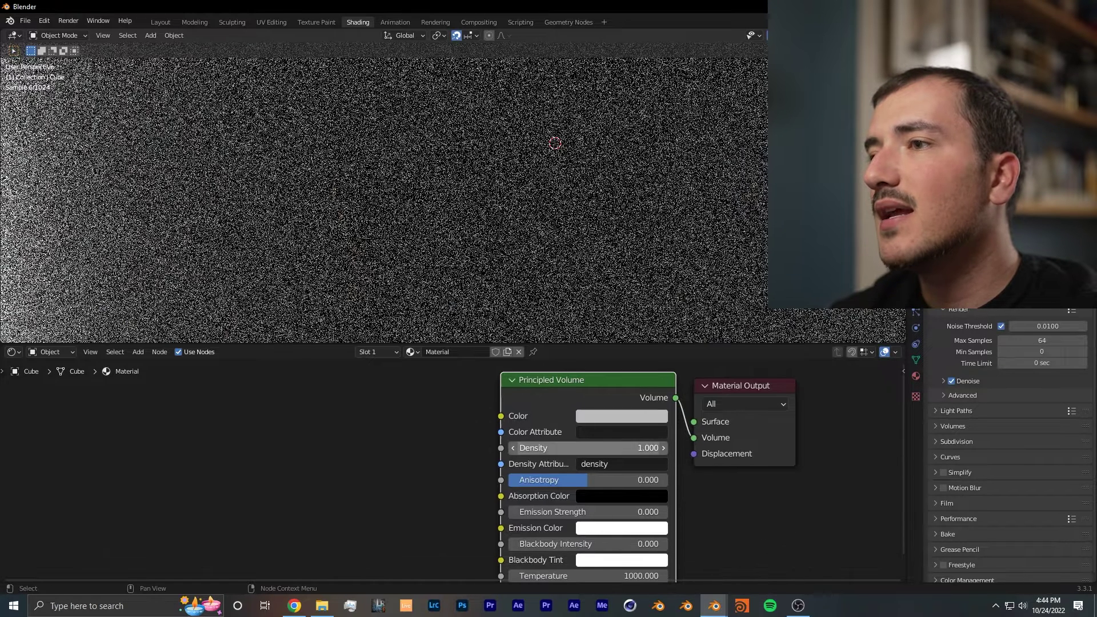
# - Set the Principled Volume density to 0.05 and check the fog around the point cloud
pyautogui.doubleClick(616, 447)
pyautogui.press('BackSpace')
pyautogui.write('.05')
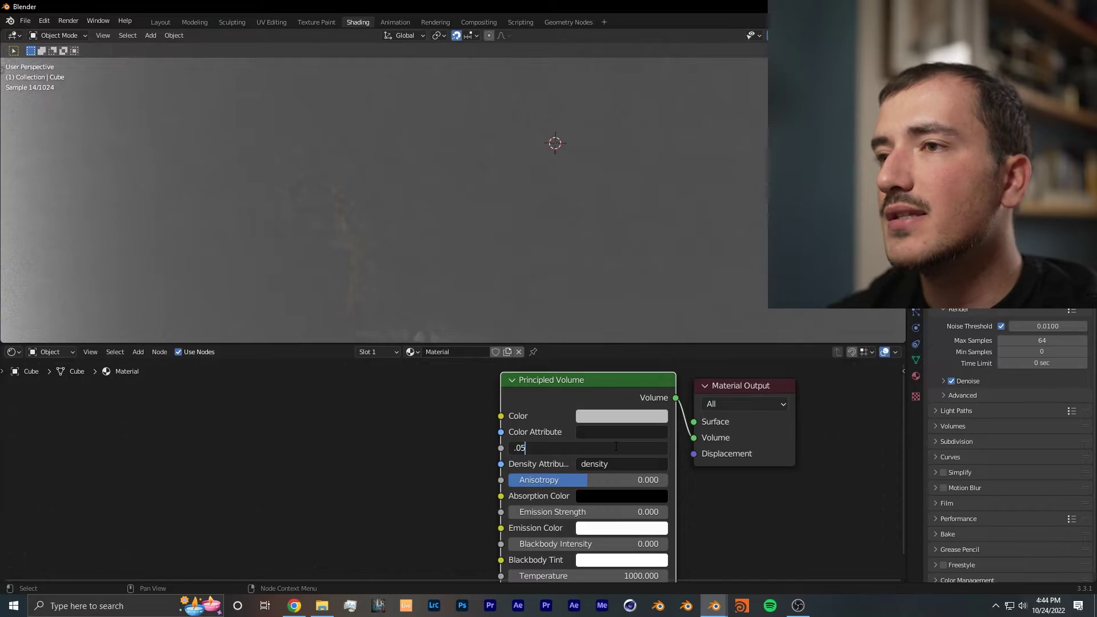
pyautogui.press('Return')
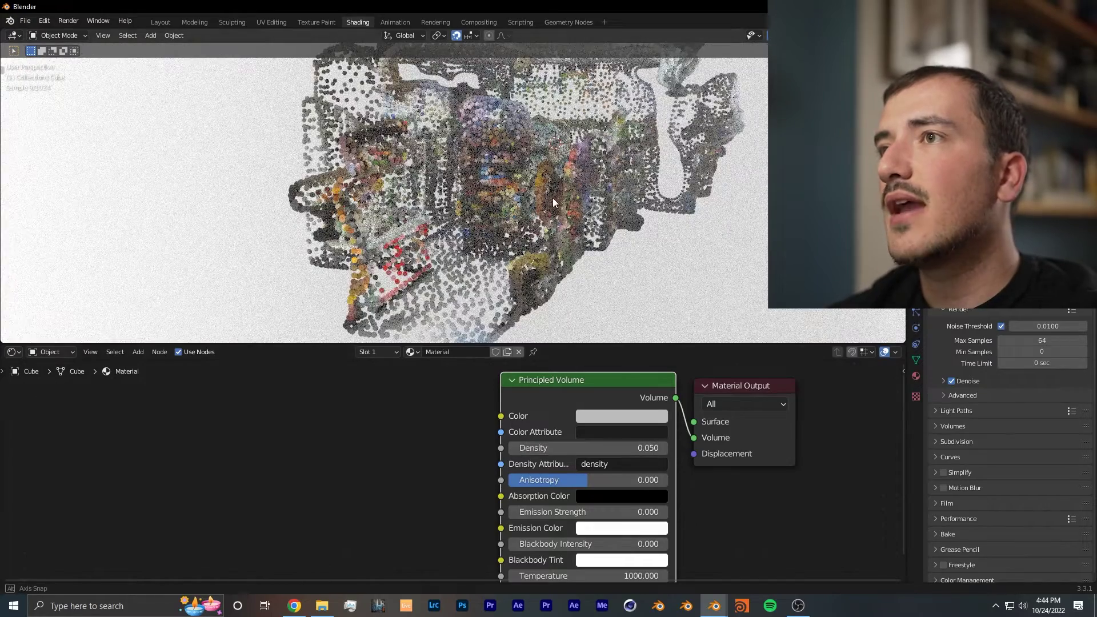
pyautogui.moveTo(574, 189); pyautogui.dragTo(581, 265, button='middle')
pyautogui.moveTo(652, 58); pyautogui.dragTo(594, 186, button='middle')
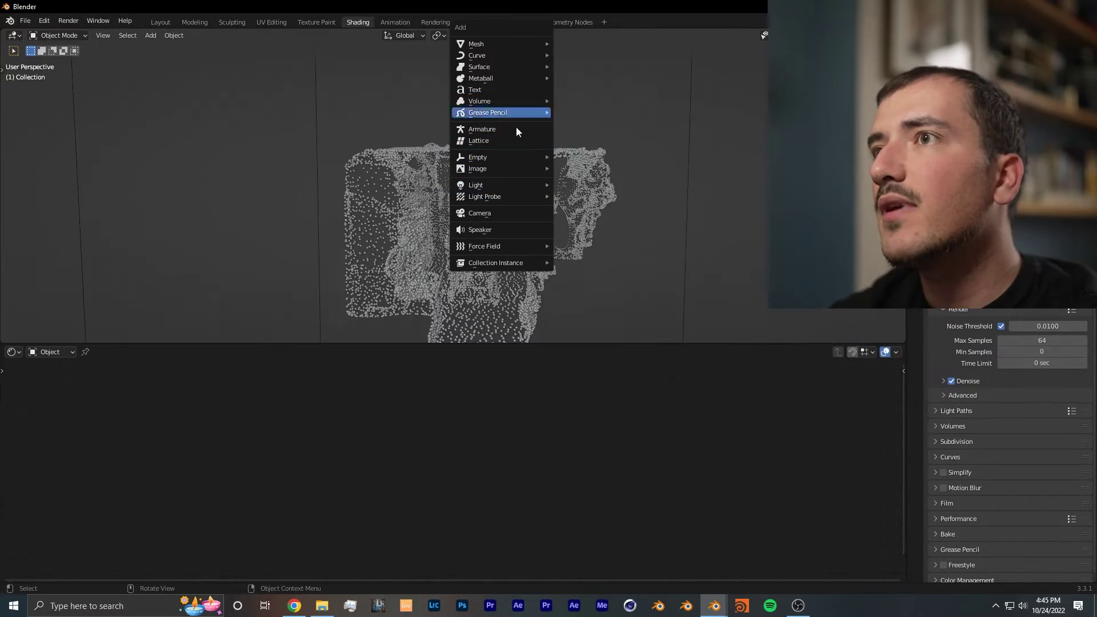
# - Add an area light and move it straight up along Z to above the point cloud
pyautogui.click(625, 221)
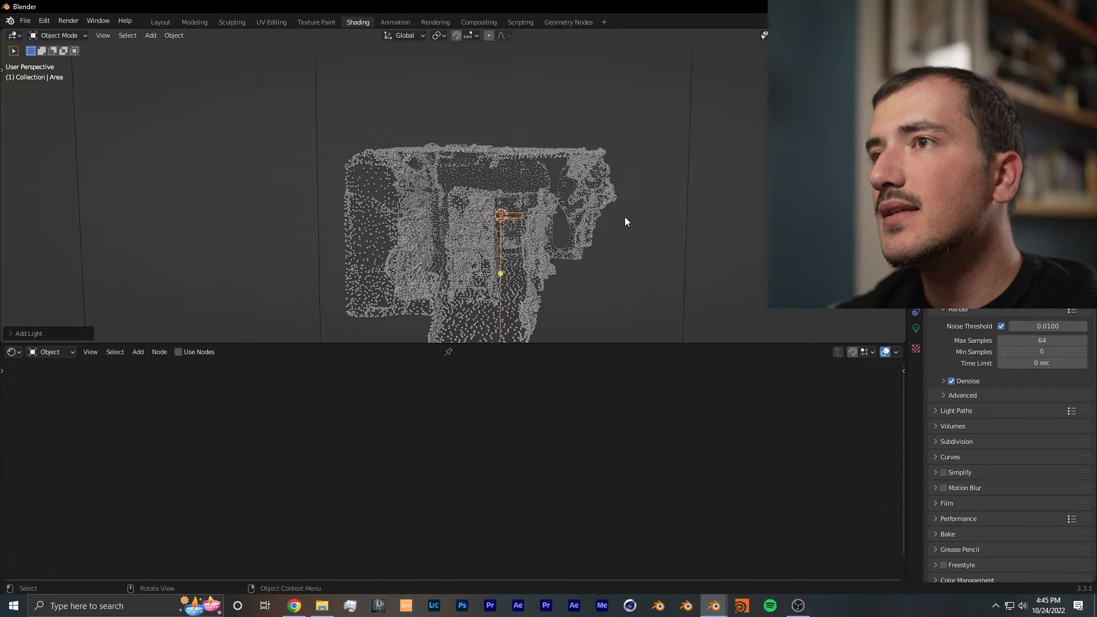
pyautogui.scroll(-2, 626, 222)
pyautogui.press('g')
pyautogui.press('z')
pyautogui.click(611, 169)
# - Scale the area light up to a bit more than 5 times its size so it spans the point cloud
pyautogui.scroll(4, 588, 155)
pyautogui.keyDown('shift'); pyautogui.moveTo(589, 155); pyautogui.dragTo(548, 222, button='middle'); pyautogui.keyUp('shift')
pyautogui.scroll(-2, 547, 222)
pyautogui.press('s')
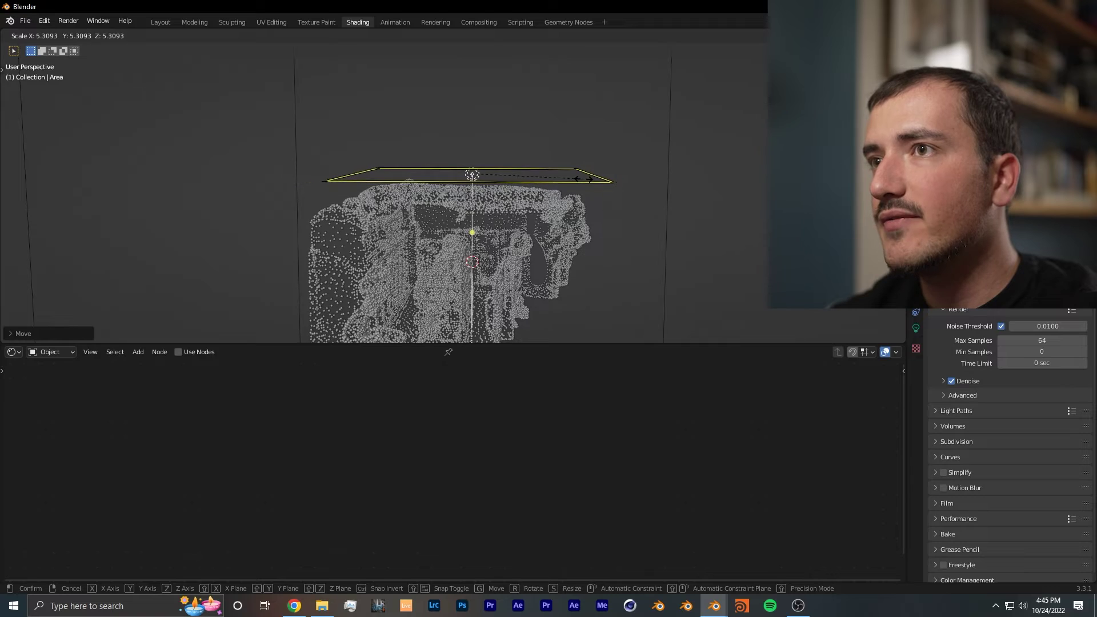
pyautogui.click(592, 180)
# - Set the area light's power to 1000 W and switch the viewport to rendered shading
pyautogui.click(920, 329)
pyautogui.doubleClick(1016, 248)
pyautogui.write('1000 W')
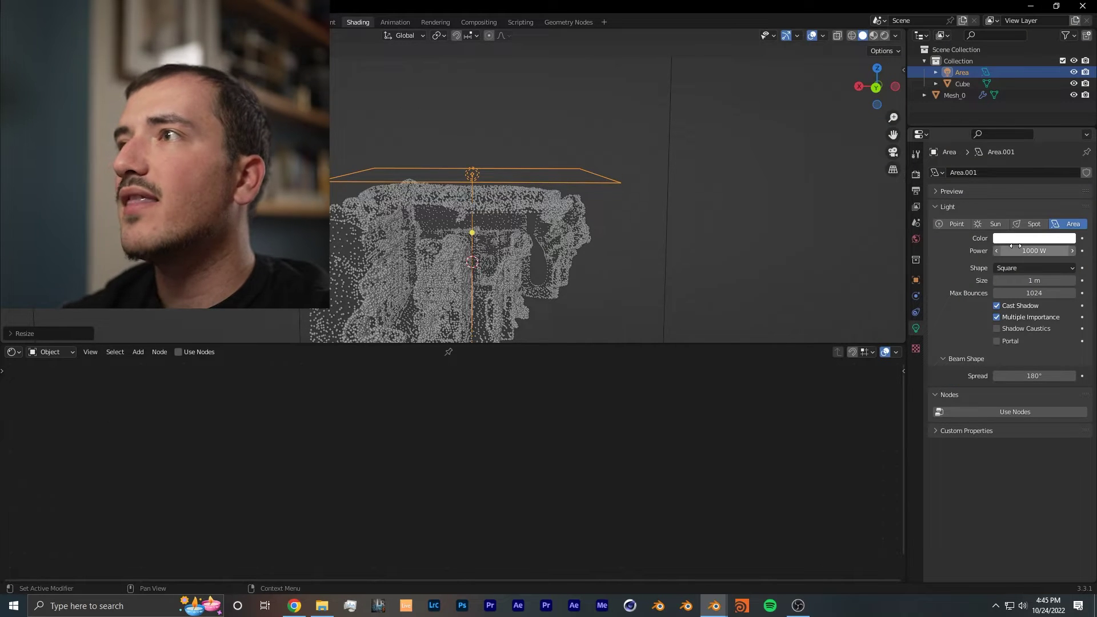
pyautogui.click(883, 36)
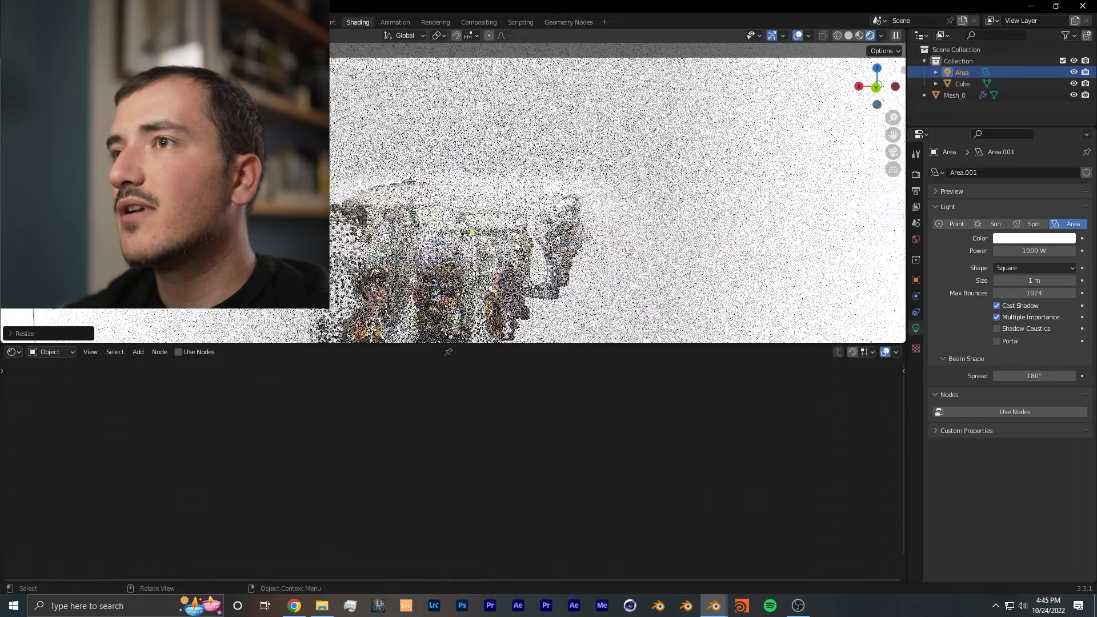
# - Set the world background color to black
pyautogui.click(916, 239)
pyautogui.click(1028, 245)
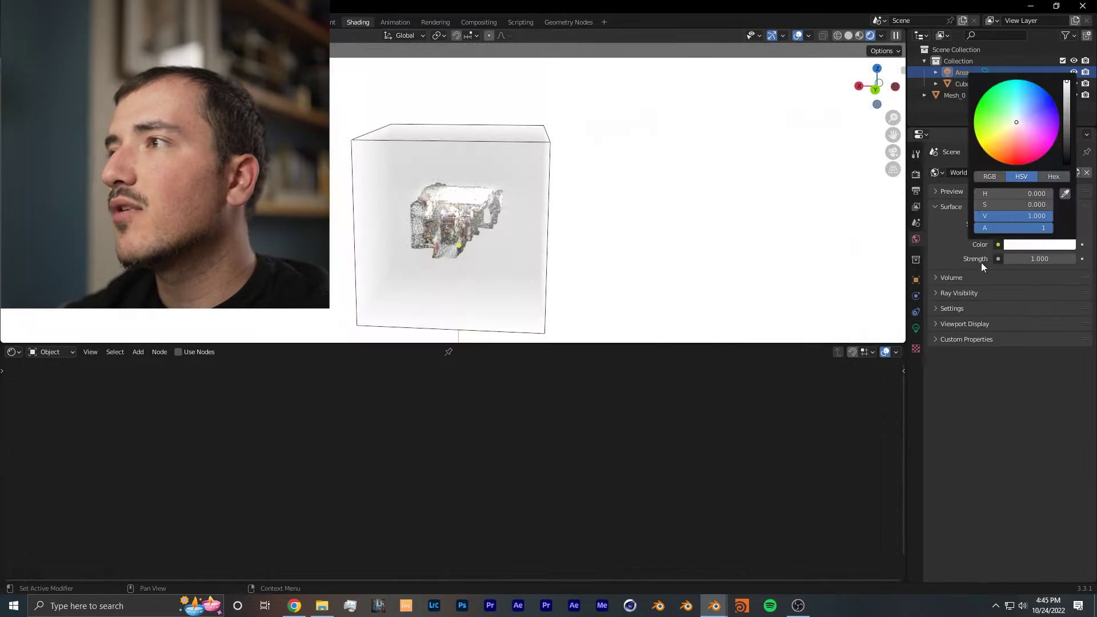
pyautogui.click(1026, 245)
pyautogui.moveTo(1067, 82); pyautogui.dragTo(1067, 165)
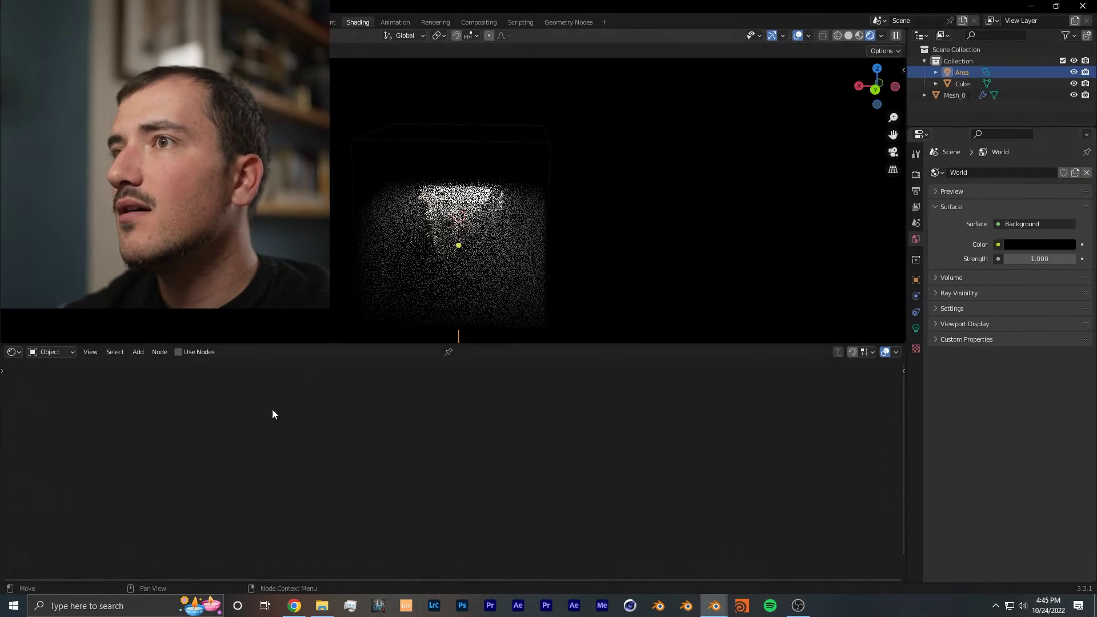
# - Set the area light's power to 500 W
pyautogui.scroll(8, 448, 235)
pyautogui.moveTo(413, 207); pyautogui.dragTo(527, 237, button='middle')
pyautogui.scroll(-3, 527, 236)
pyautogui.click(916, 330)
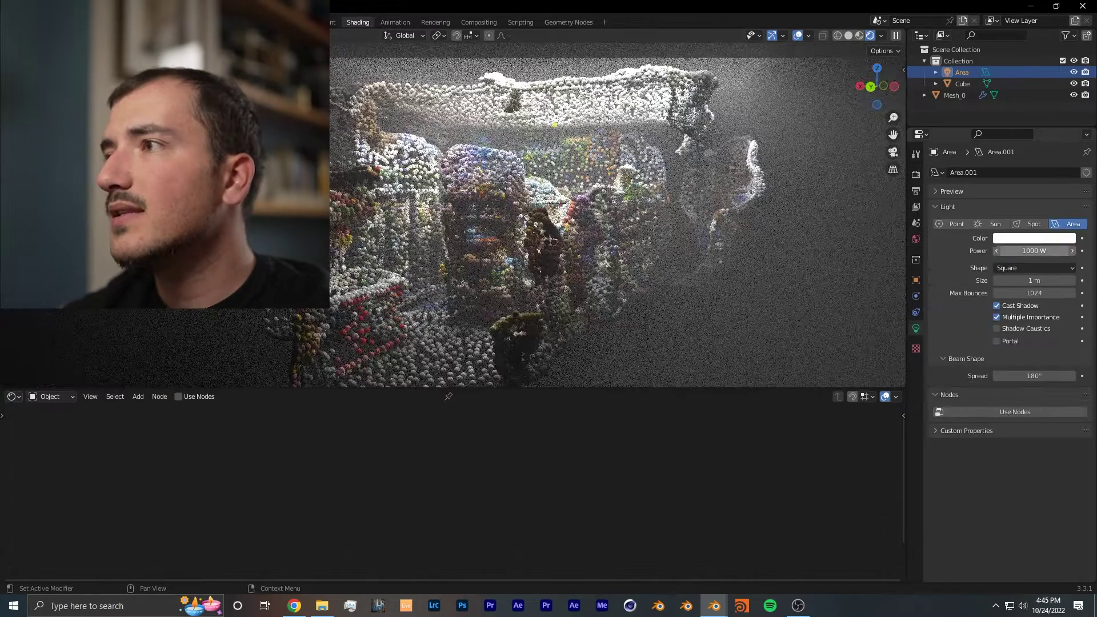
pyautogui.click(1020, 250)
pyautogui.write('500')
pyautogui.press('Return')
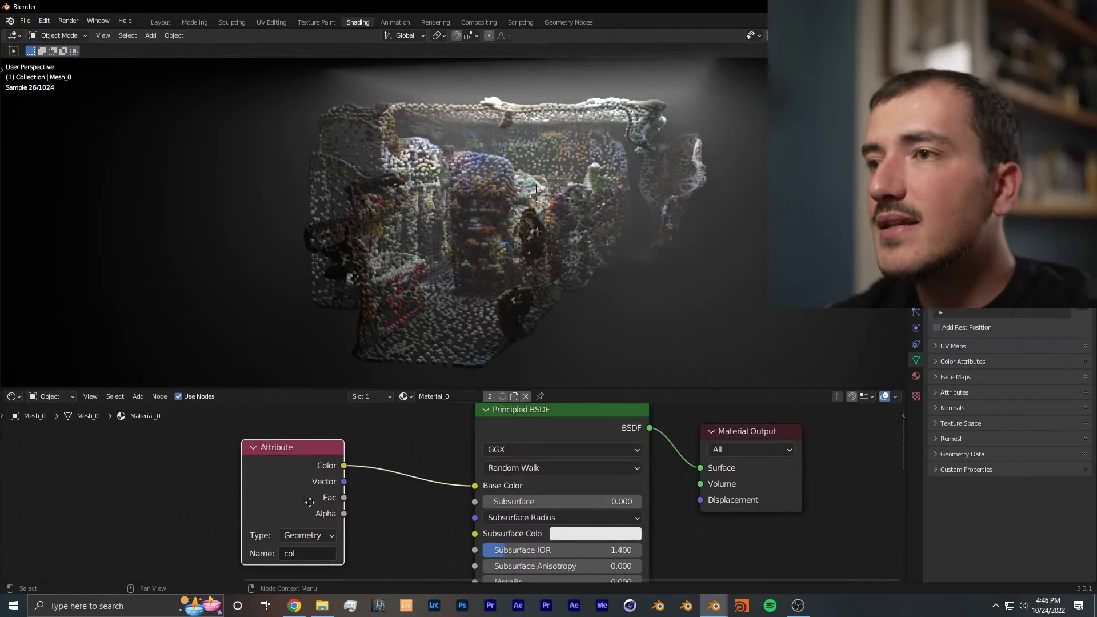
# - Insert a Set Position node between Set Material and Group Output in the point cloud's geometry node tree
pyautogui.moveTo(309, 502); pyautogui.dragTo(304, 510, button='middle')
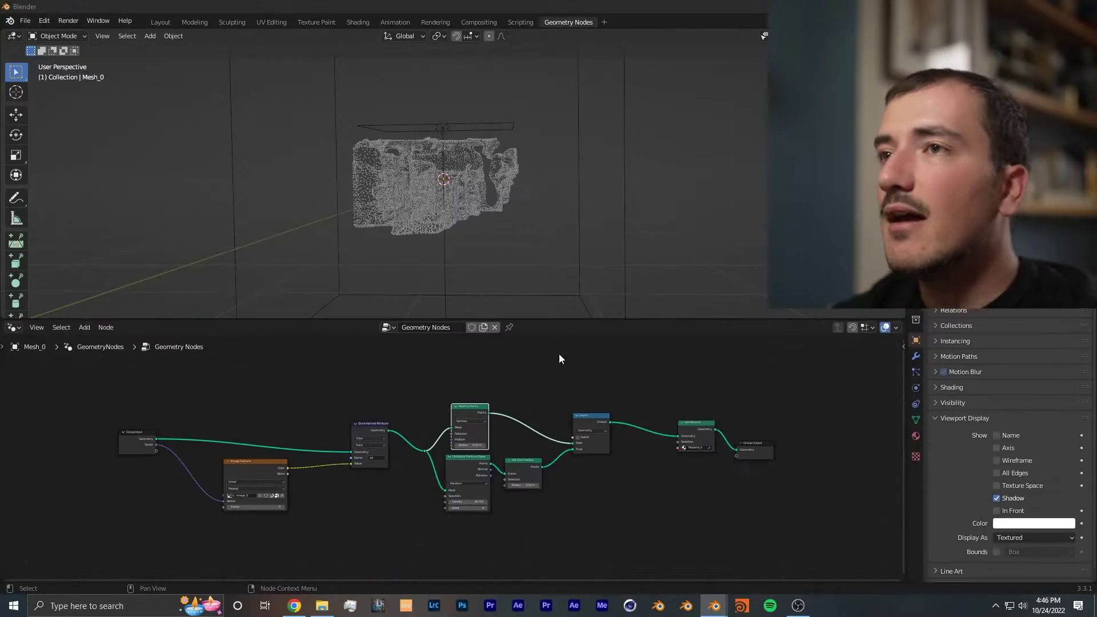
pyautogui.moveTo(584, 463); pyautogui.dragTo(581, 468, button='middle')
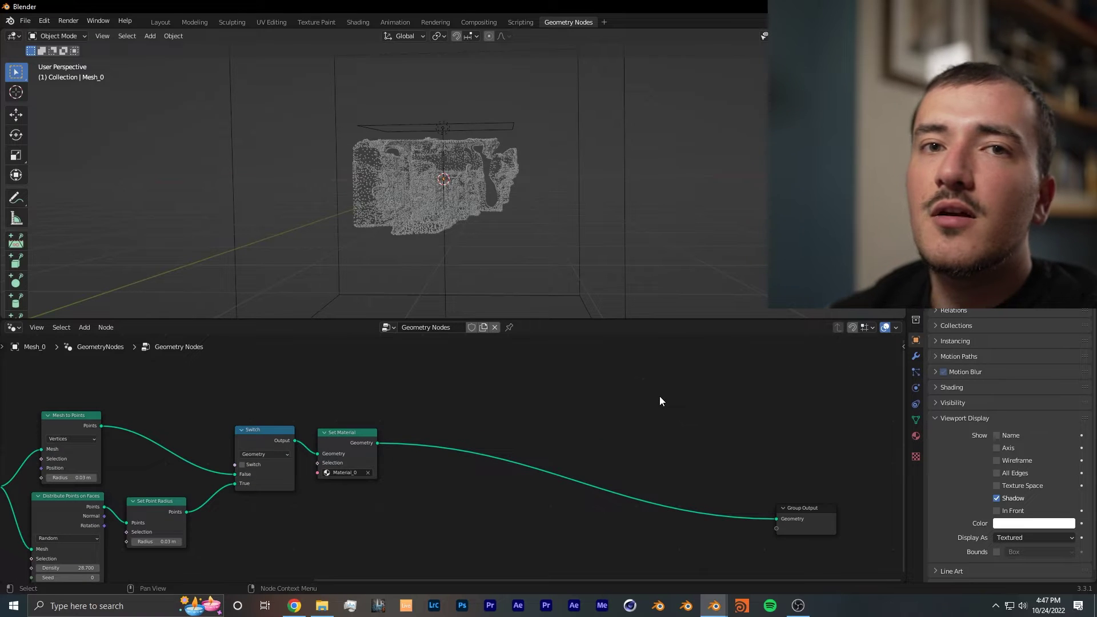
pyautogui.hotkey('shift', 'a')
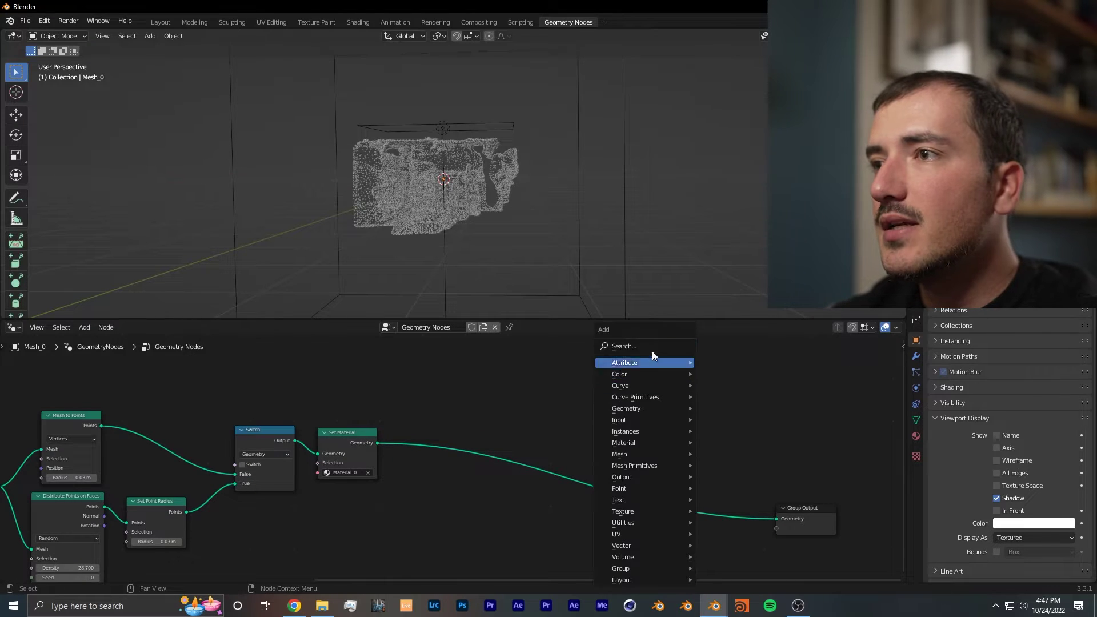
pyautogui.click(652, 351)
pyautogui.write('set')
pyautogui.click(675, 376)
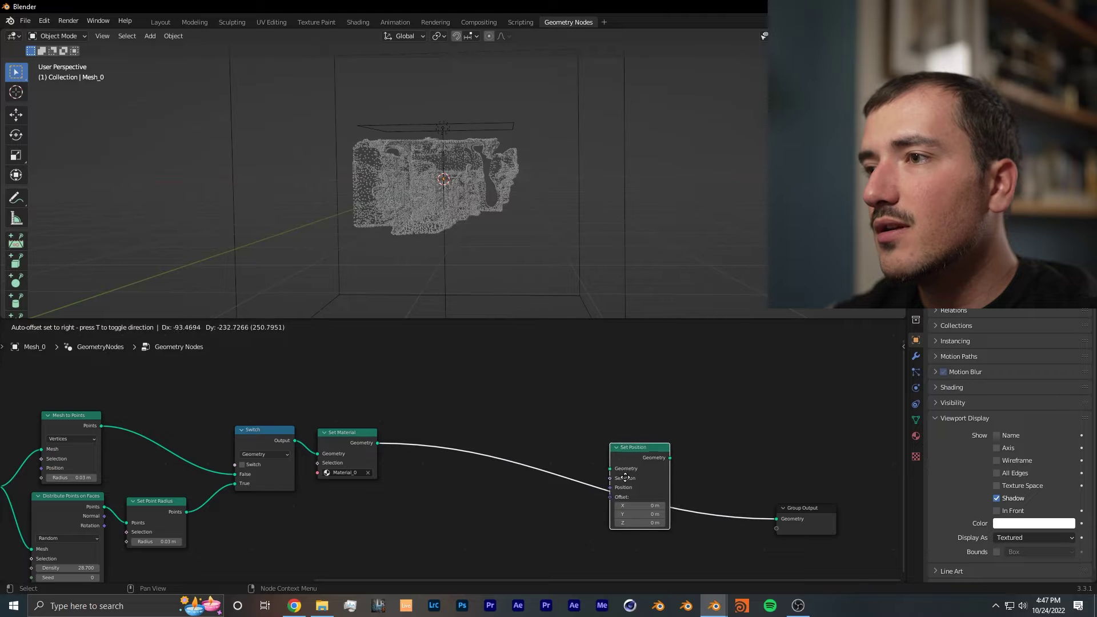
pyautogui.scroll(5, 616, 498)
pyautogui.moveTo(609, 495); pyautogui.dragTo(495, 424, button='middle')
pyautogui.click(497, 424)
pyautogui.moveTo(418, 433); pyautogui.dragTo(537, 422, button='middle')
# - Add a Noise Texture node and connect its Color output to the Set Position node's Offset
pyautogui.hotkey('shift', 'a')
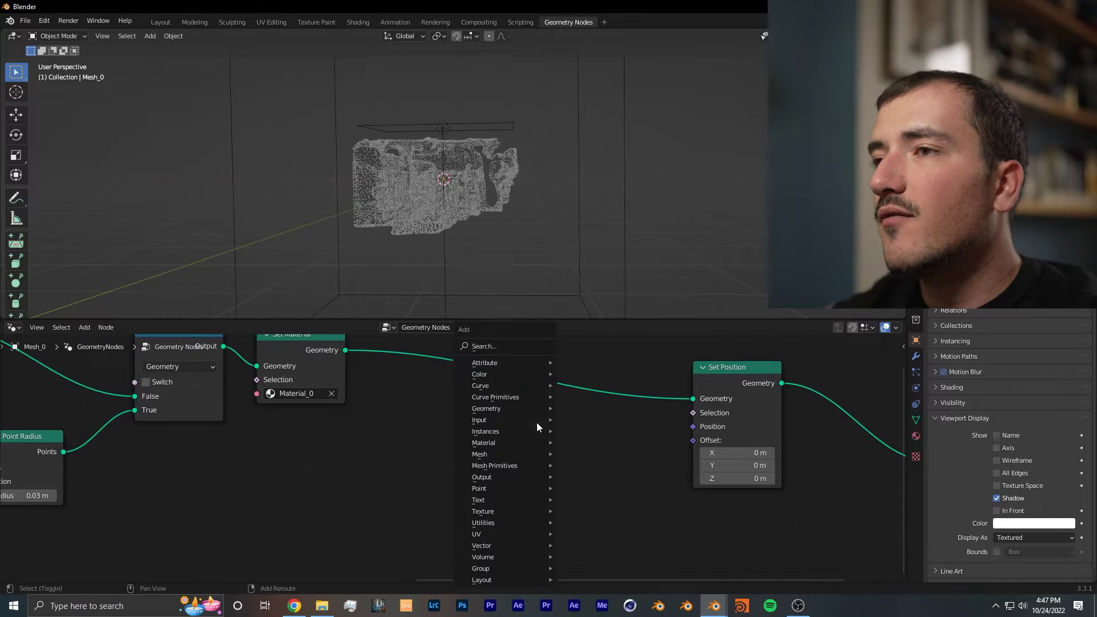
pyautogui.click(480, 348)
pyautogui.write('noi')
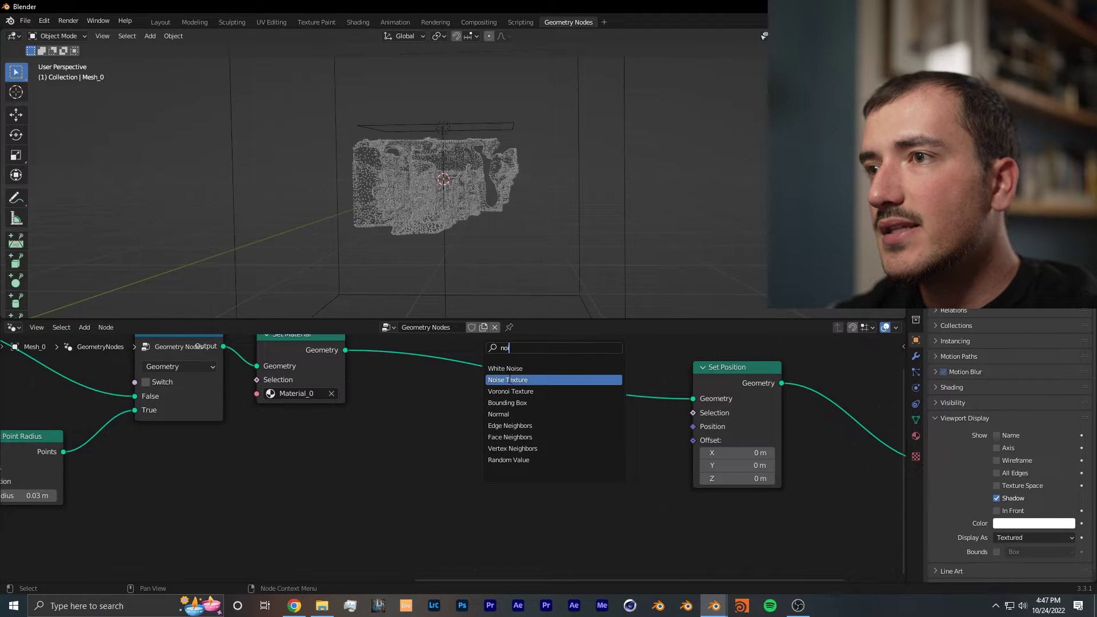
pyautogui.click(524, 380)
pyautogui.click(560, 476)
pyautogui.scroll(1, 578, 479)
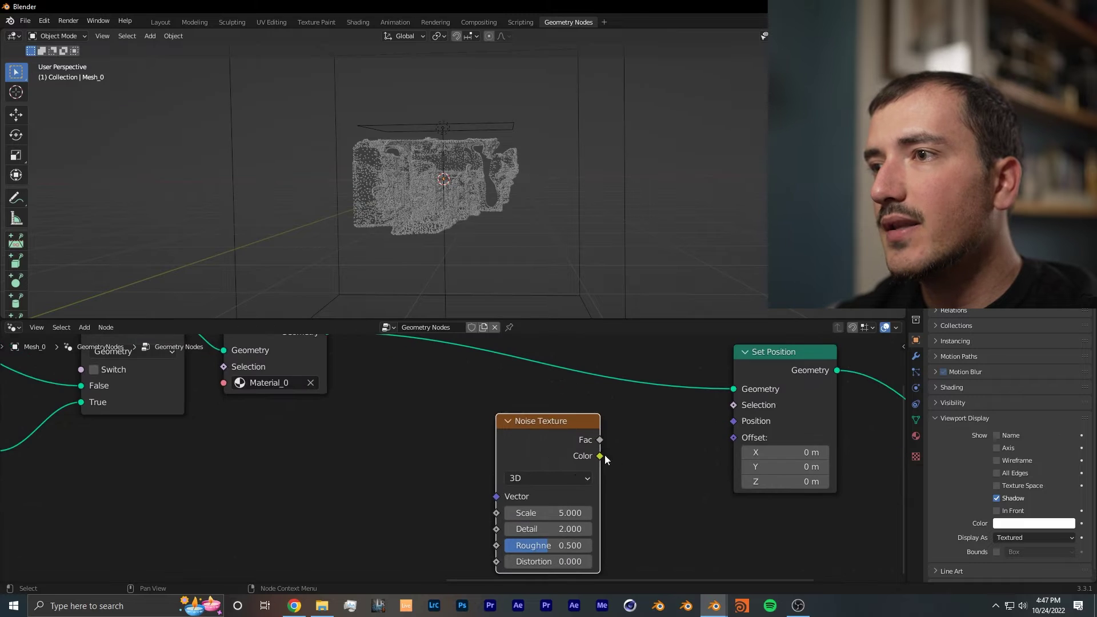
pyautogui.moveTo(728, 441); pyautogui.dragTo(728, 442)
# - Set the Noise Texture's Scale to 0.4 and its Detail to 1
pyautogui.scroll(2, 406, 216)
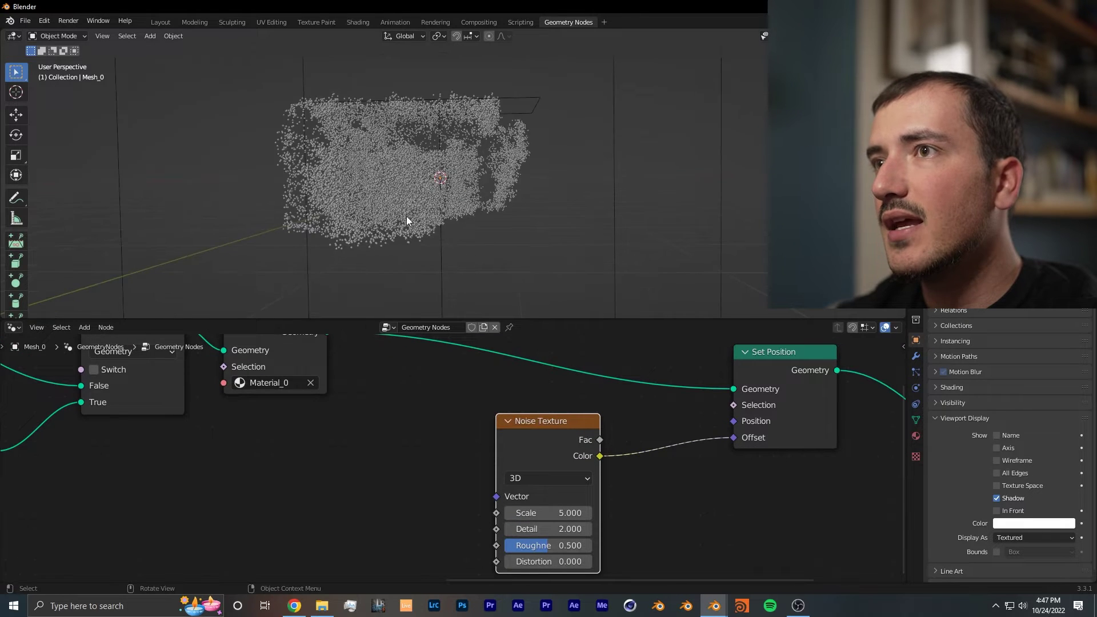
pyautogui.moveTo(406, 216); pyautogui.dragTo(463, 126, button='middle')
pyautogui.moveTo(510, 164); pyautogui.dragTo(517, 186, button='middle')
pyautogui.scroll(1, 523, 550)
pyautogui.moveTo(547, 532); pyautogui.dragTo(538, 510, button='middle')
pyautogui.moveTo(525, 163); pyautogui.dragTo(629, 240, button='middle')
pyautogui.scroll(2, 561, 202)
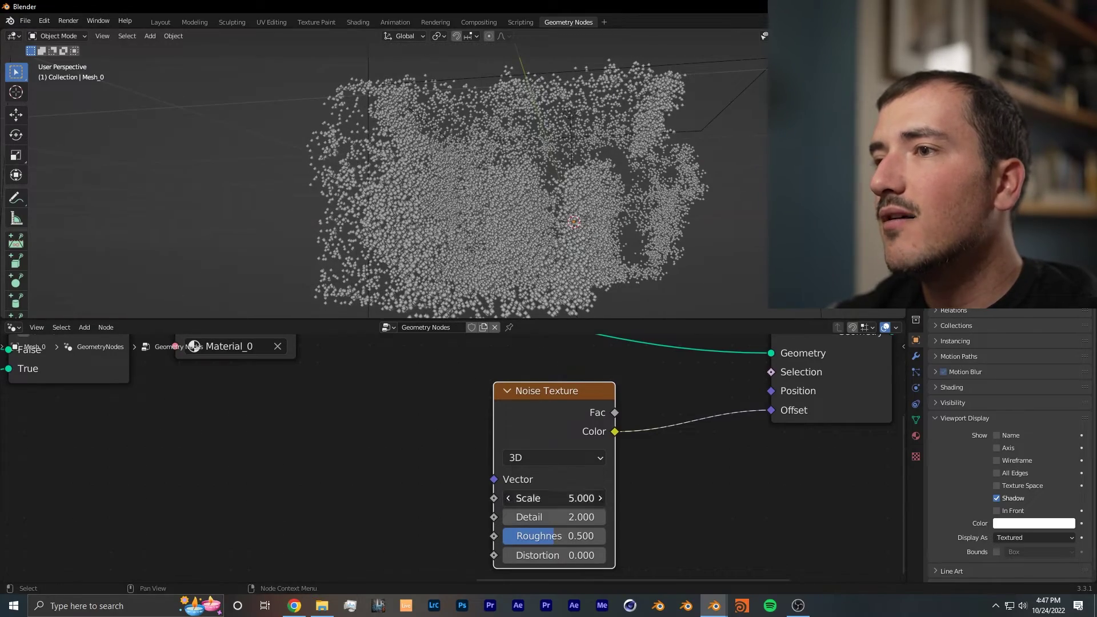
pyautogui.moveTo(581, 498); pyautogui.dragTo(318, 497)
pyautogui.keyDown('shift'); pyautogui.moveTo(605, 523); pyautogui.dragTo(584, 525, button='middle'); pyautogui.keyUp('shift')
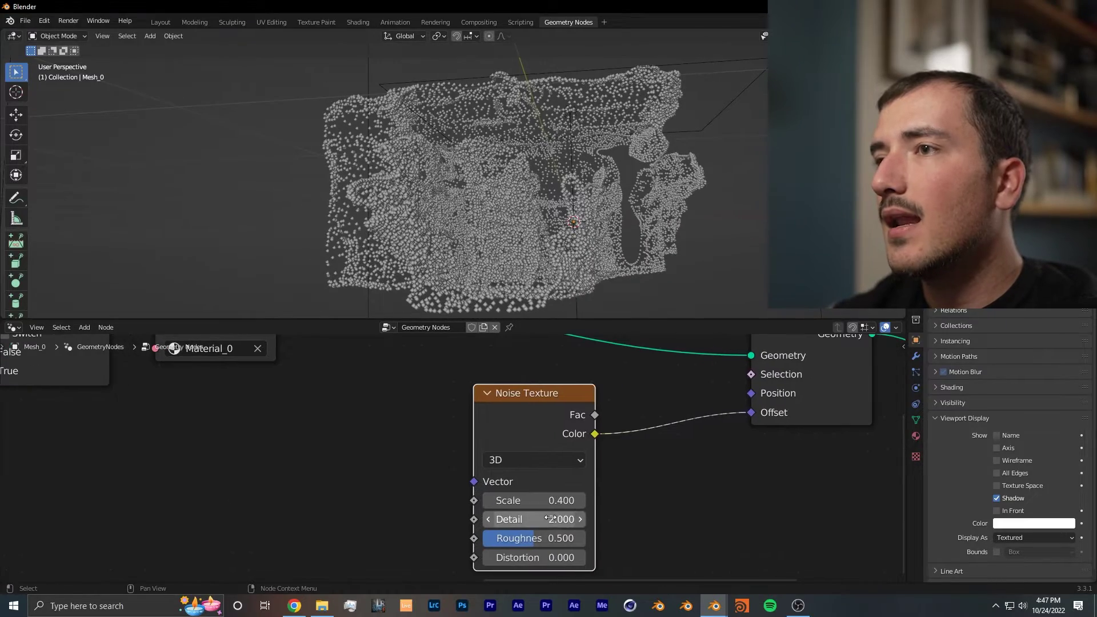
pyautogui.moveTo(560, 519); pyautogui.dragTo(474, 519)
pyautogui.click(550, 517)
pyautogui.press('Return')
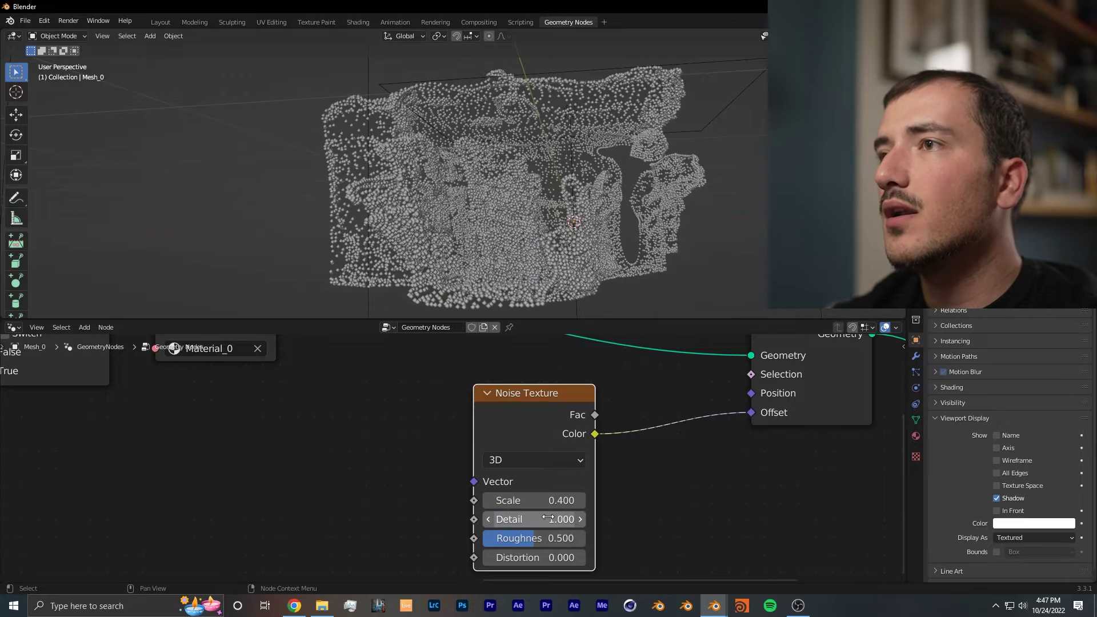
# - Mute and unmute the Noise Texture node to compare the point cloud with and without the noise offset
pyautogui.moveTo(513, 411); pyautogui.dragTo(440, 418)
pyautogui.moveTo(440, 418); pyautogui.dragTo(498, 402, button='middle')
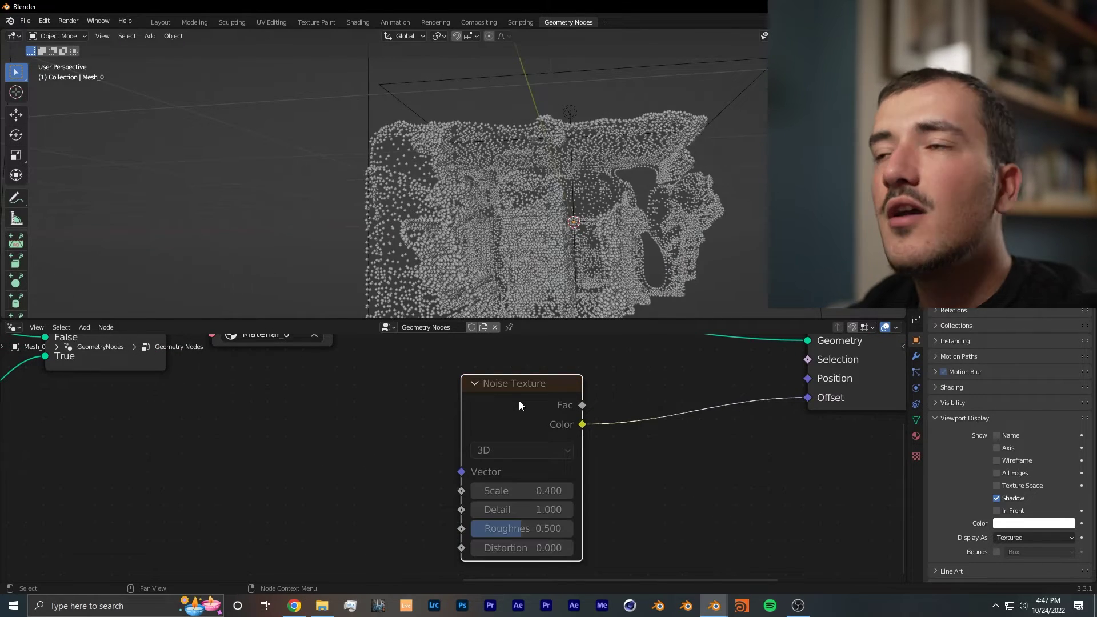
pyautogui.moveTo(605, 251); pyautogui.dragTo(588, 215, button='middle')
pyautogui.press('m')
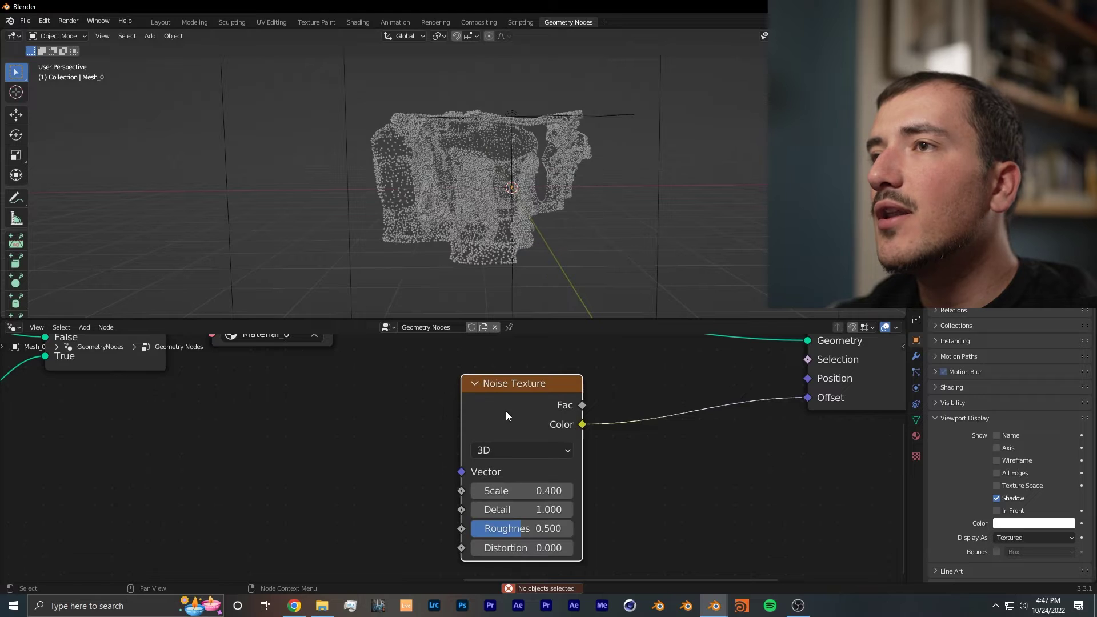
pyautogui.moveTo(528, 408); pyautogui.dragTo(487, 406, button='middle')
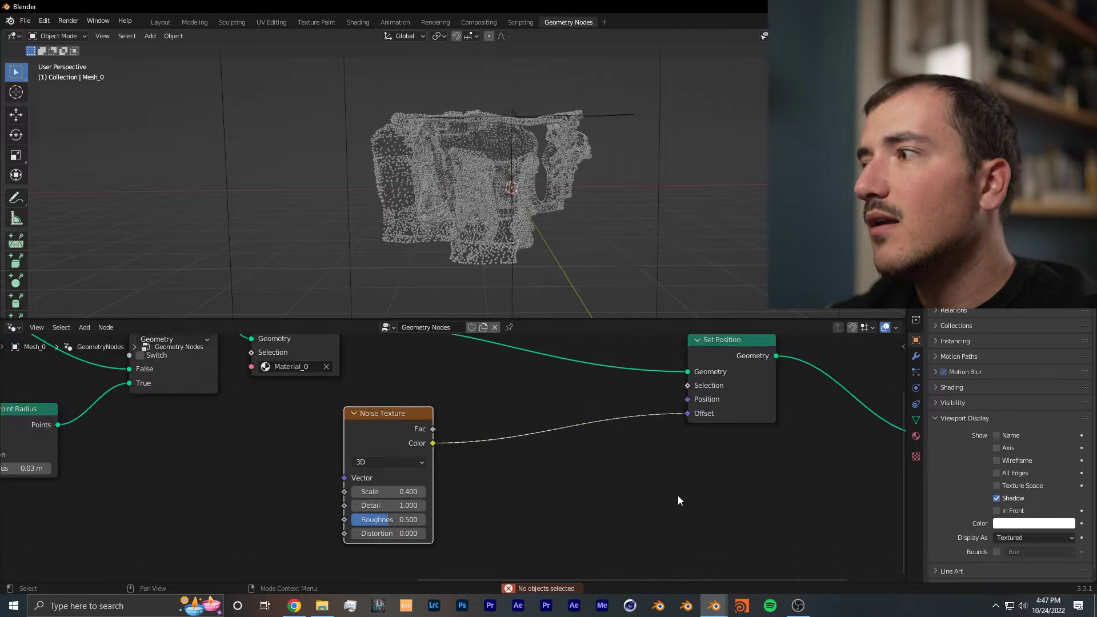
# - Insert a Vector Math node set to Add between the Noise Texture's Color and the Set Position Offset
pyautogui.scroll(2, 677, 496)
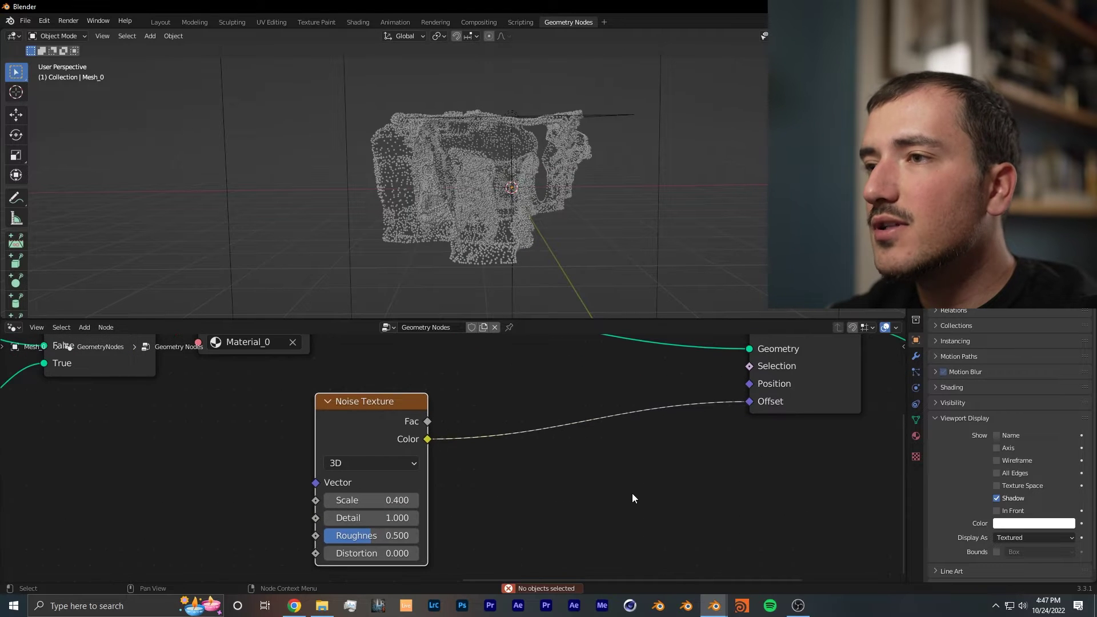
pyautogui.click(632, 492)
pyautogui.hotkey('shift', 'a')
pyautogui.click(598, 379)
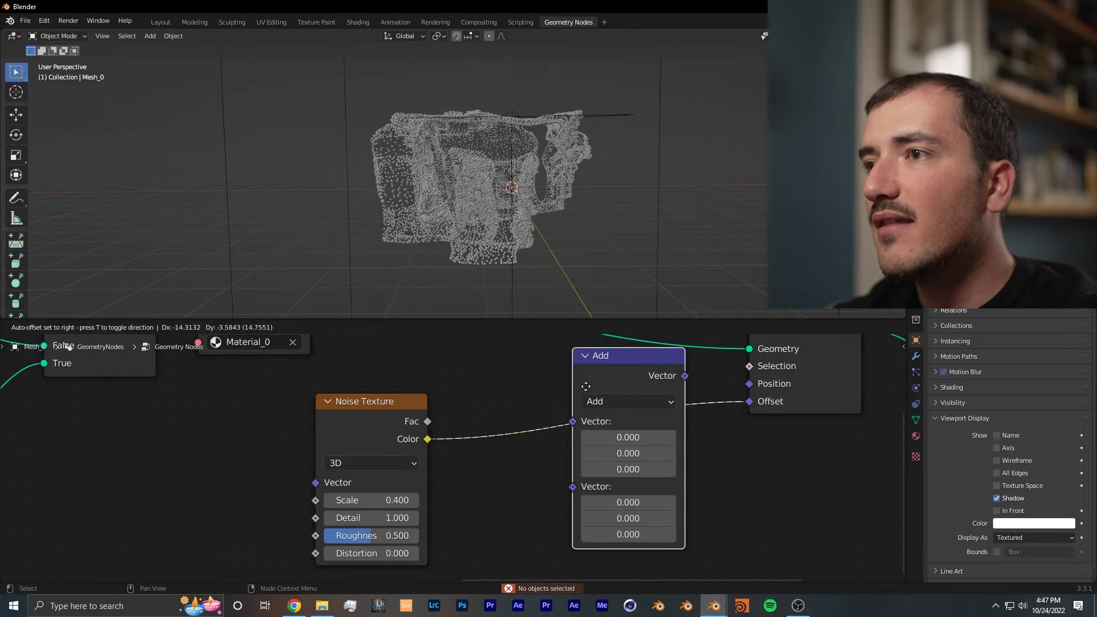
pyautogui.click(496, 414)
pyautogui.scroll(2, 474, 434)
pyautogui.moveTo(586, 483); pyautogui.dragTo(509, 461, button='middle')
# - Set all three components of the Add node's second vector to -0.5
pyautogui.scroll(3, 477, 454)
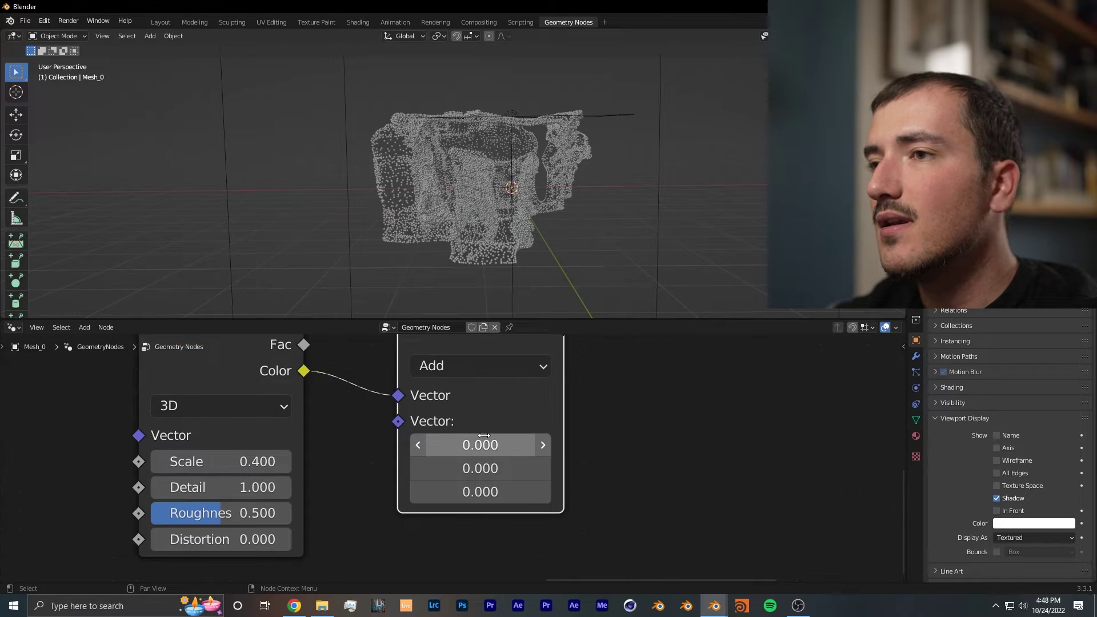
pyautogui.scroll(-1, 487, 469)
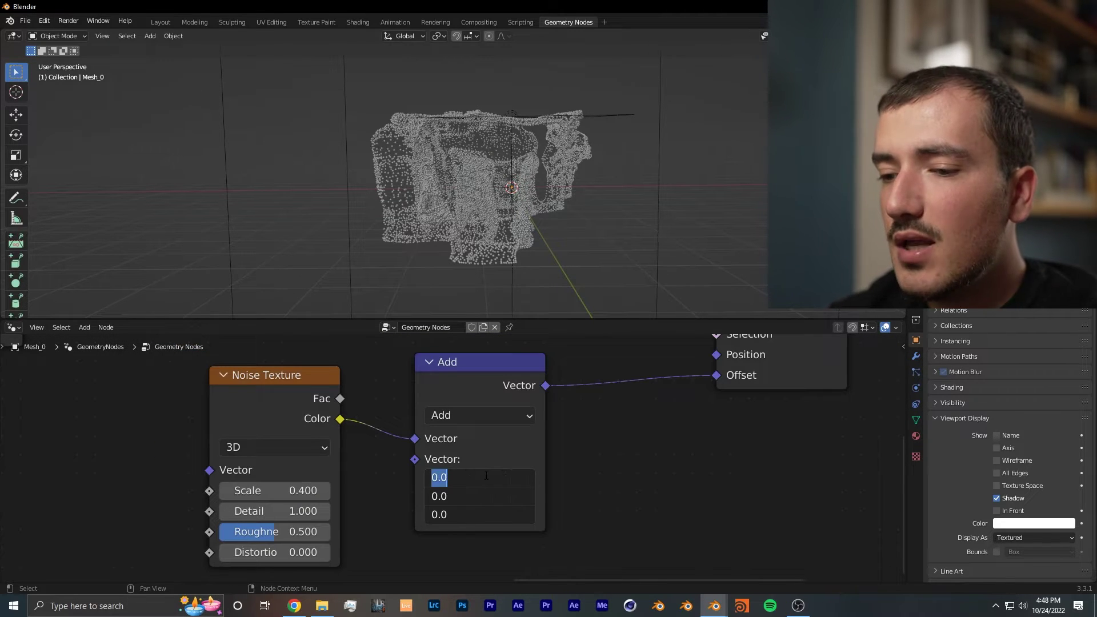
pyautogui.write('5')
pyautogui.press('Return')
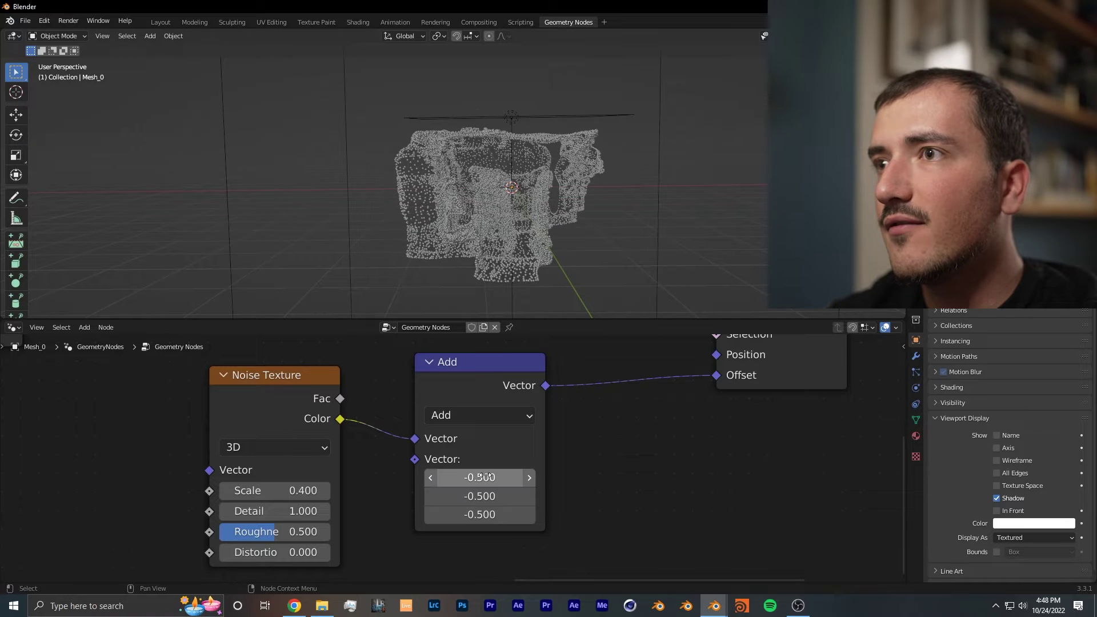
# - Mute and unmute the Noise Texture and Add nodes together to check whether the distortion stays centered on the original point cloud
pyautogui.scroll(-1, 457, 464)
pyautogui.moveTo(434, 443); pyautogui.dragTo(314, 426)
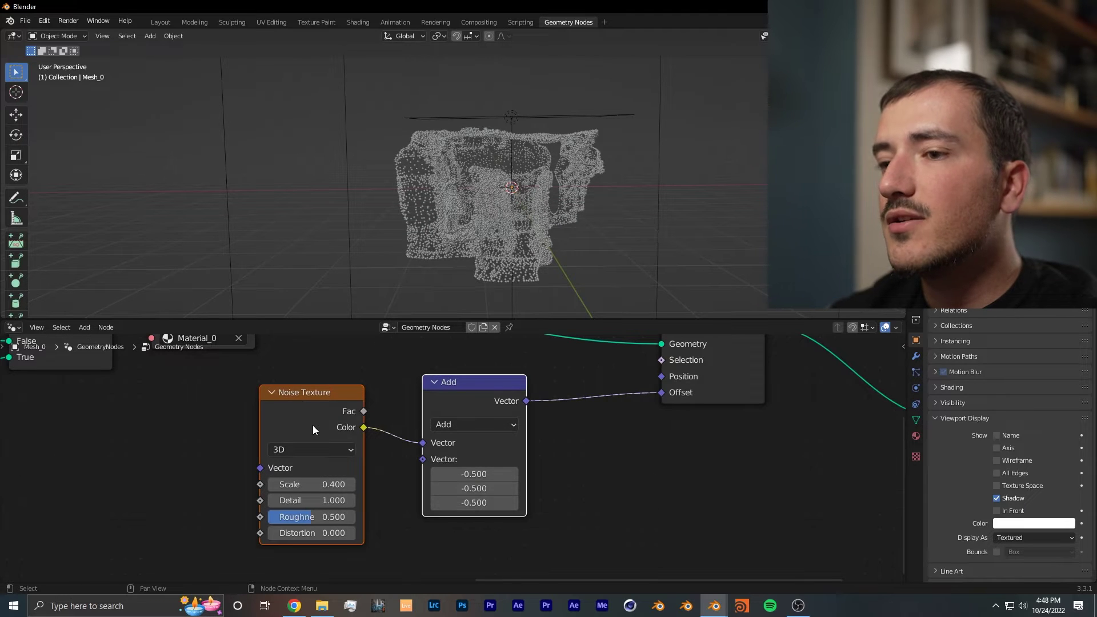
pyautogui.press('m')
pyautogui.press('m')
pyautogui.press('m')
pyautogui.press('m')
pyautogui.press('m')
pyautogui.press('m')
pyautogui.press('m')
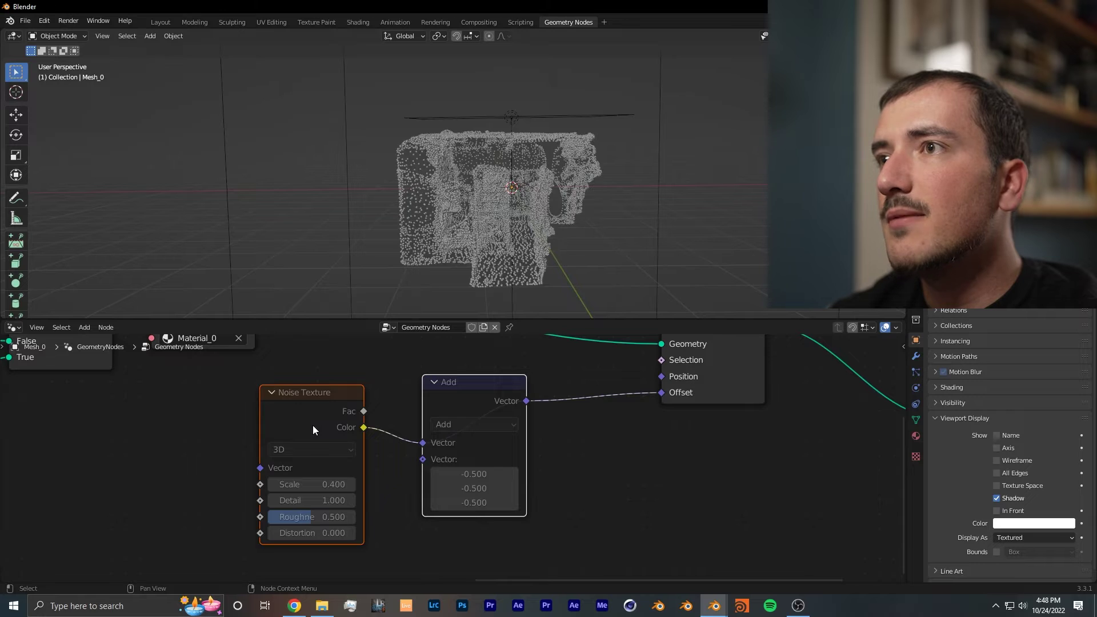
pyautogui.press('m')
pyautogui.press('m')
pyautogui.press('m')
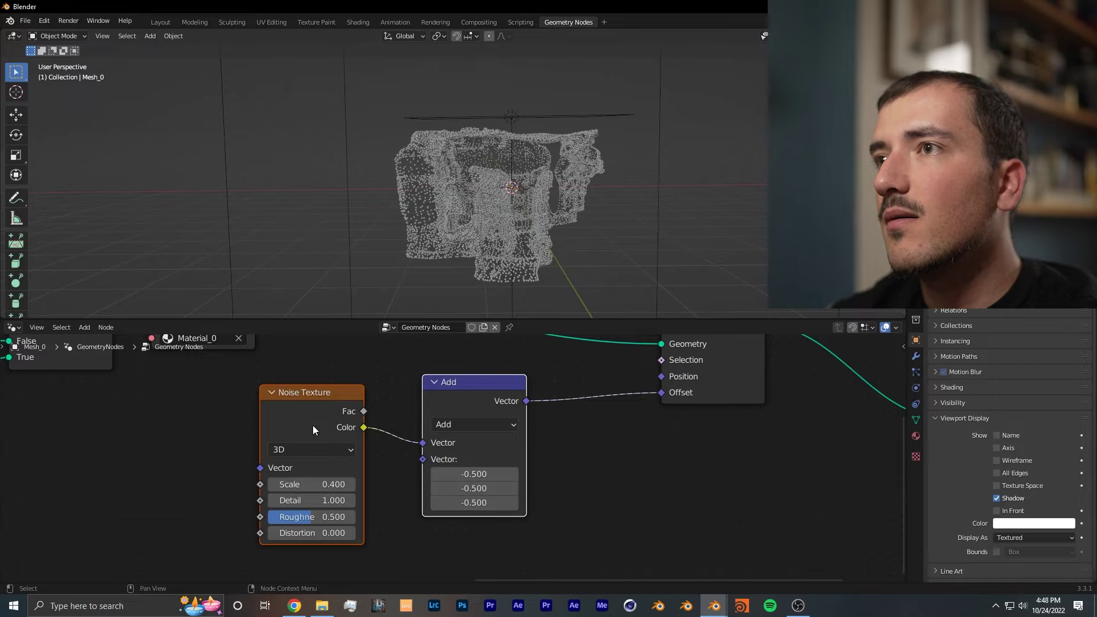
# - Duplicate the Add node as a Multiply node and insert it between Add and the Set Position Offset
pyautogui.press('g')
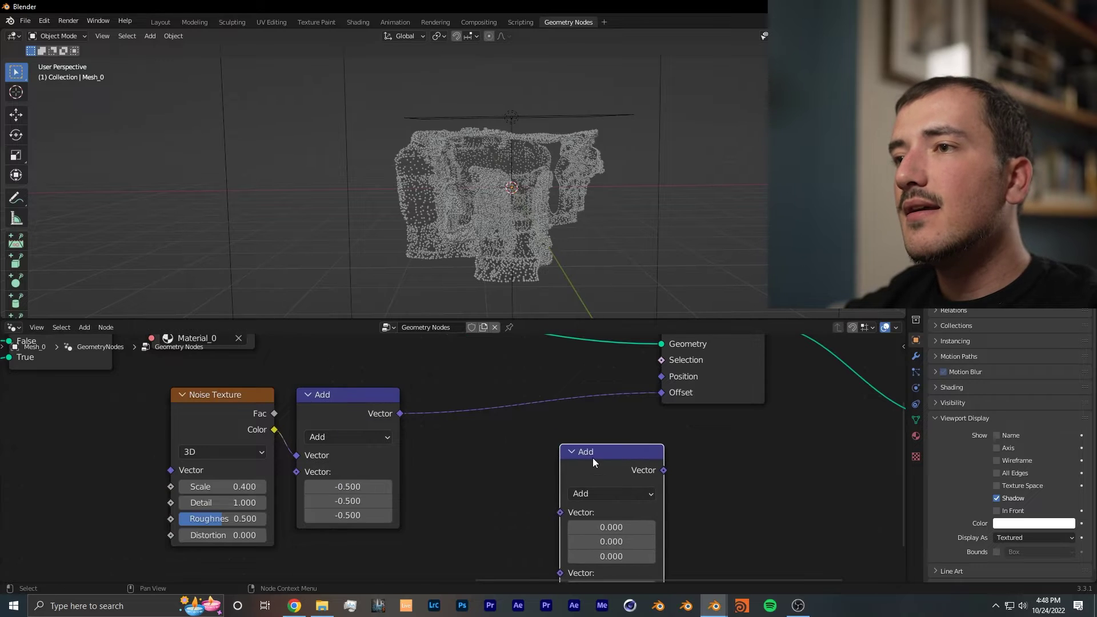
pyautogui.click(592, 458)
pyautogui.scroll(-2, 583, 468)
pyautogui.click(577, 490)
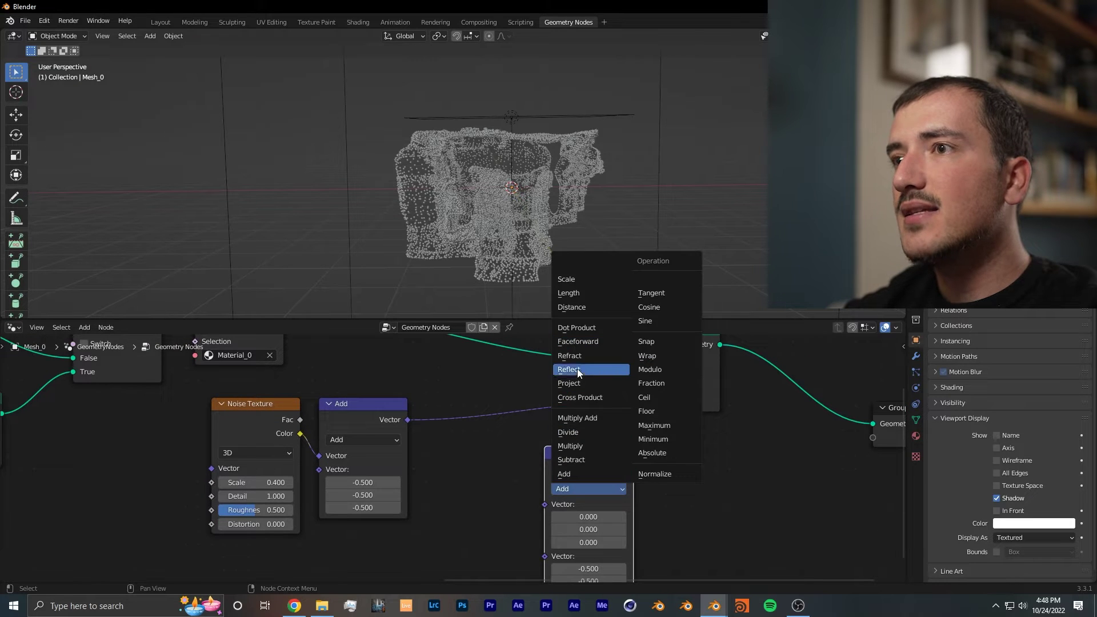
pyautogui.click(582, 447)
pyautogui.moveTo(546, 464); pyautogui.dragTo(471, 392)
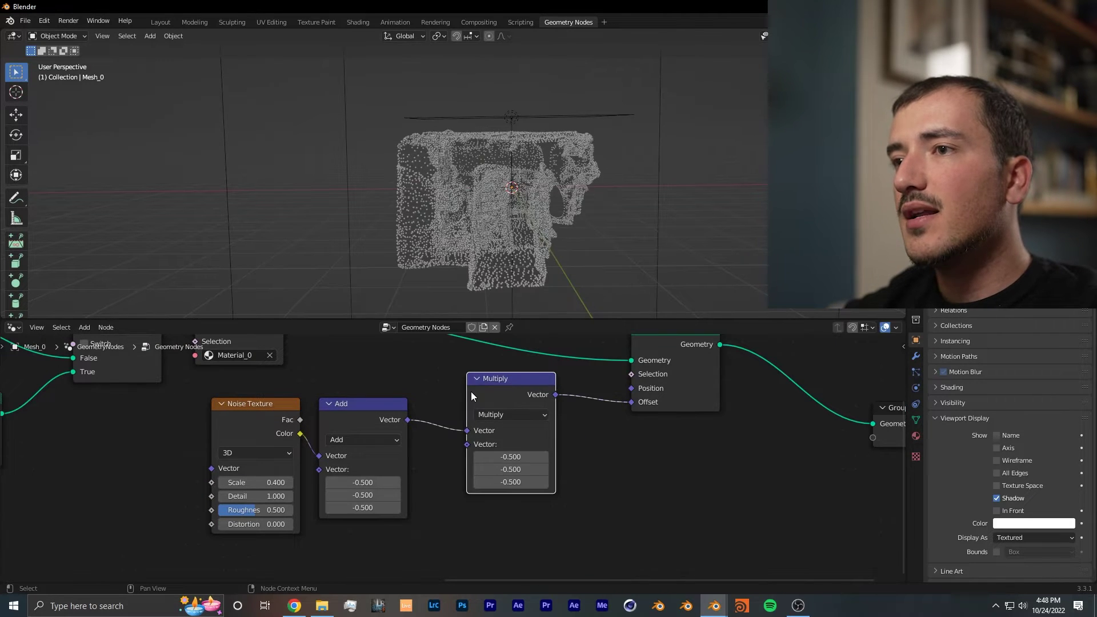
# - Set all three components of the Multiply node's second vector to 2
pyautogui.scroll(1, 491, 458)
pyautogui.moveTo(516, 482); pyautogui.dragTo(517, 464, button='middle')
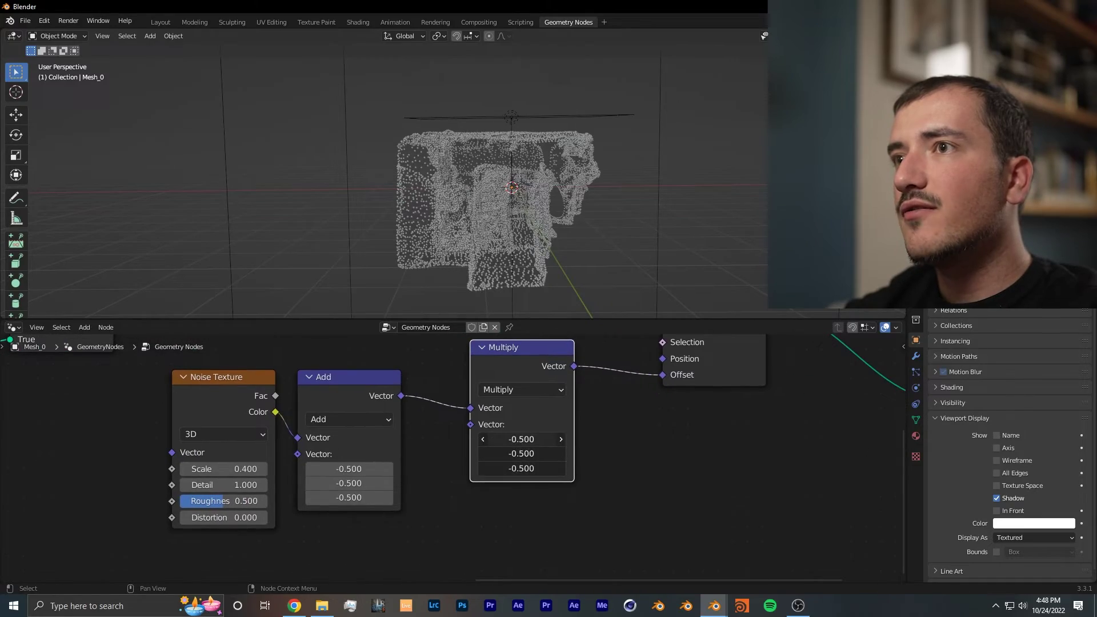
pyautogui.moveTo(516, 439); pyautogui.dragTo(585, 440)
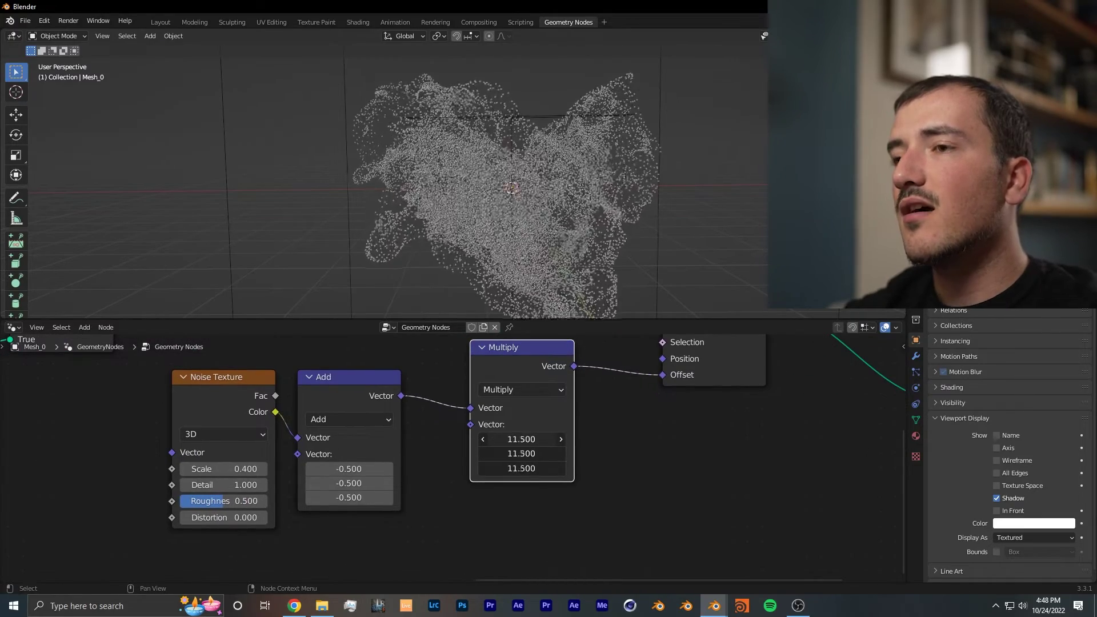
pyautogui.moveTo(657, 439); pyautogui.dragTo(514, 506)
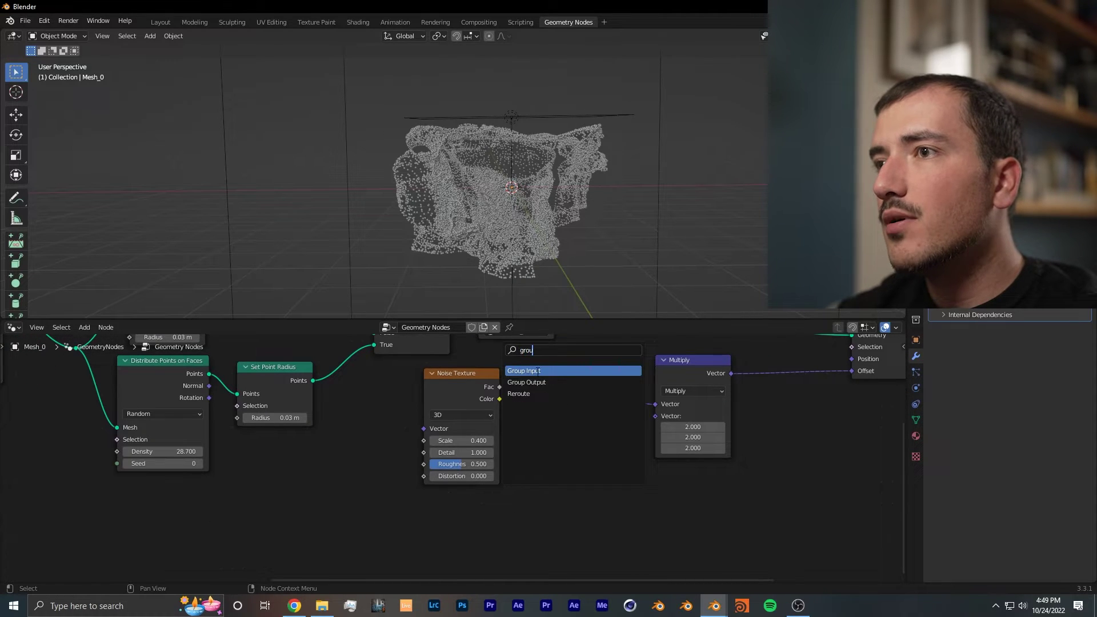
# - Add a second Group Input node and connect its empty output to the Multiply node's second vector
pyautogui.click(537, 371)
pyautogui.moveTo(523, 516); pyautogui.dragTo(460, 498, button='middle')
pyautogui.scroll(1, 495, 542)
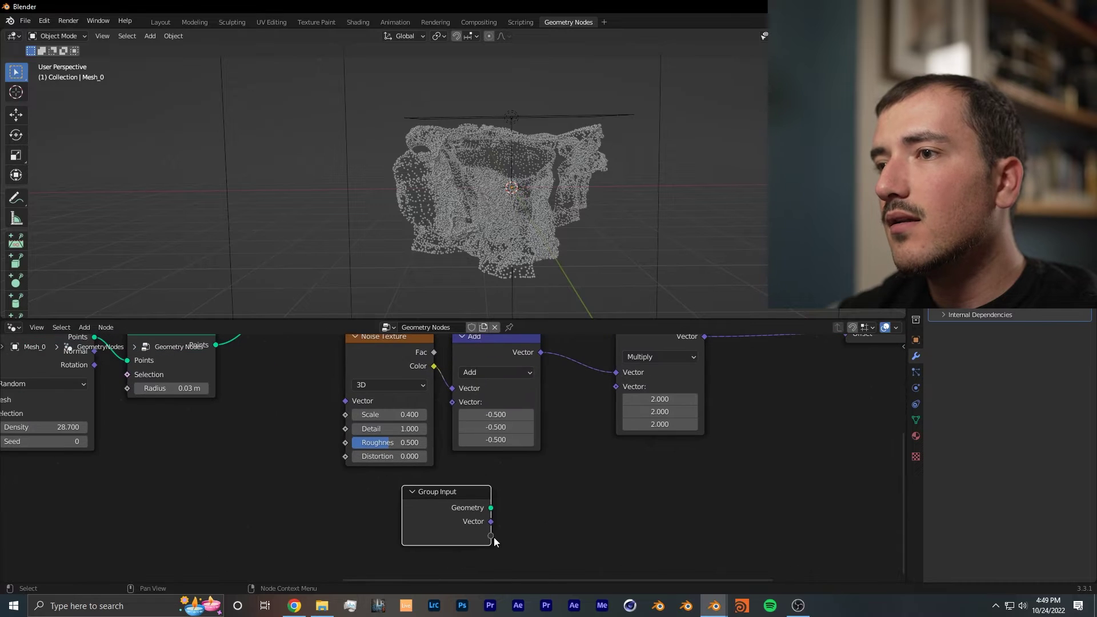
pyautogui.moveTo(622, 394); pyautogui.dragTo(622, 384)
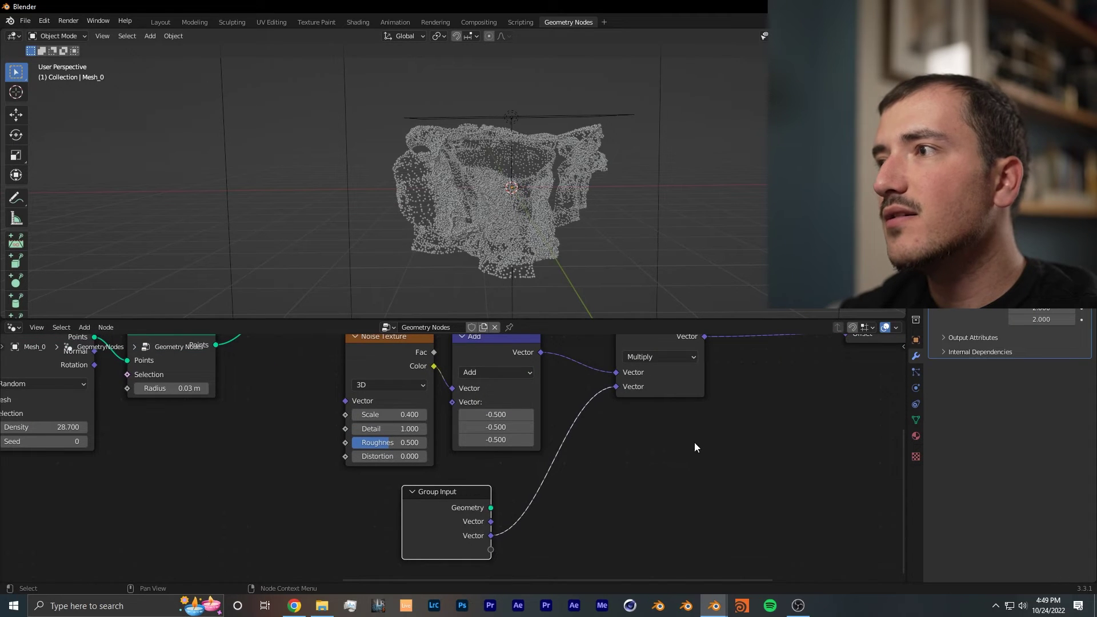
# - Rename the new group input Distortion Scale, change its type to Float, and widen the modifier settings area
pyautogui.press('n')
pyautogui.click(863, 446)
pyautogui.write('Distortion Scale')
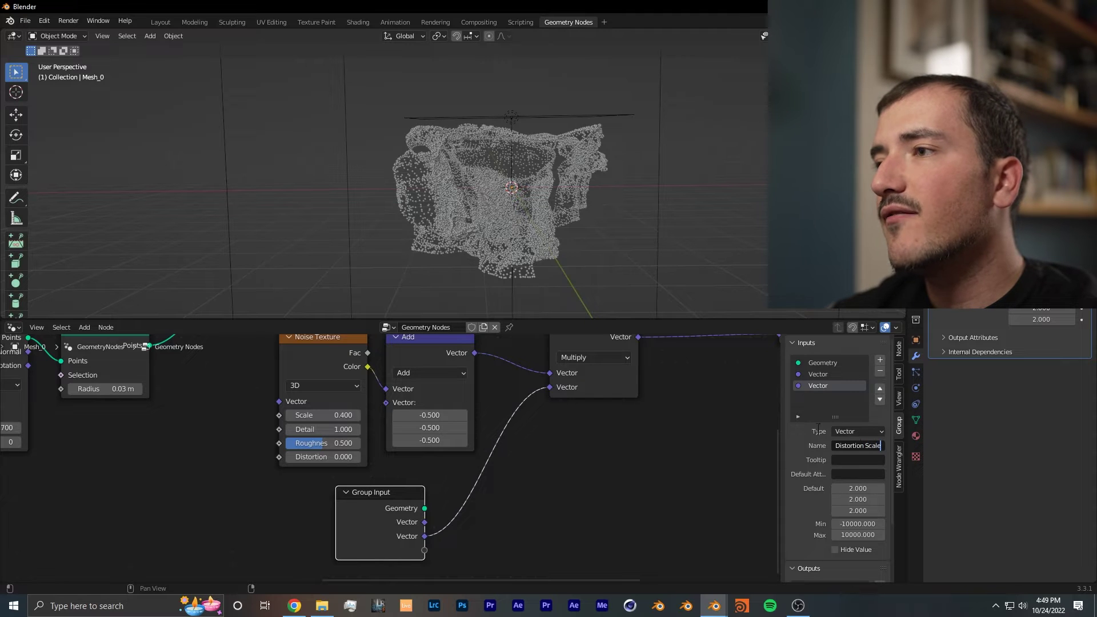
pyautogui.click(866, 547)
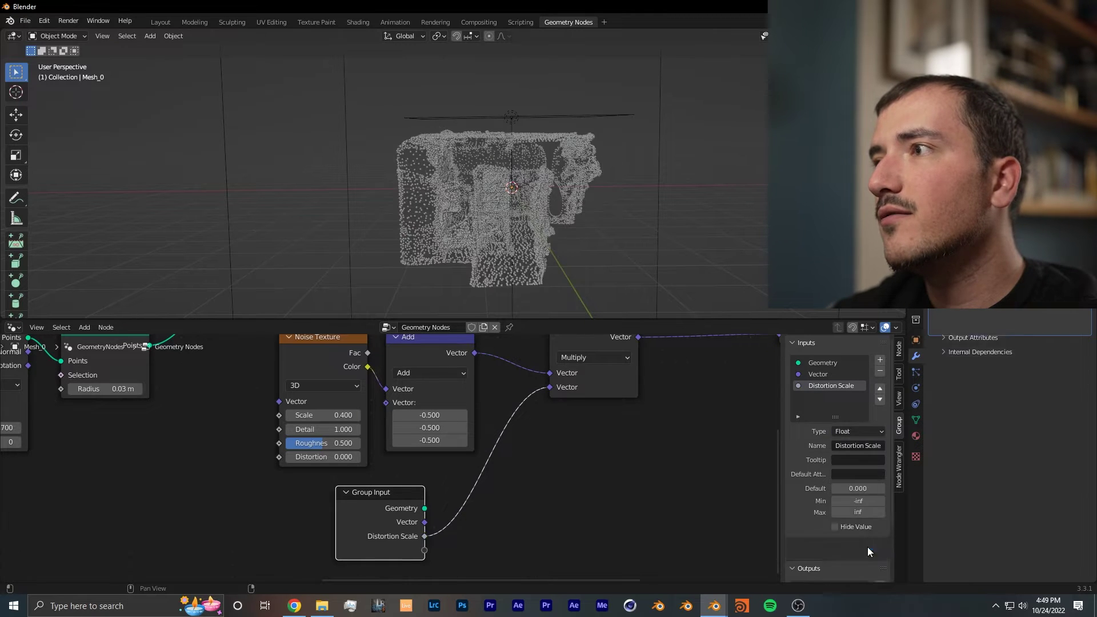
pyautogui.moveTo(903, 307); pyautogui.dragTo(849, 313)
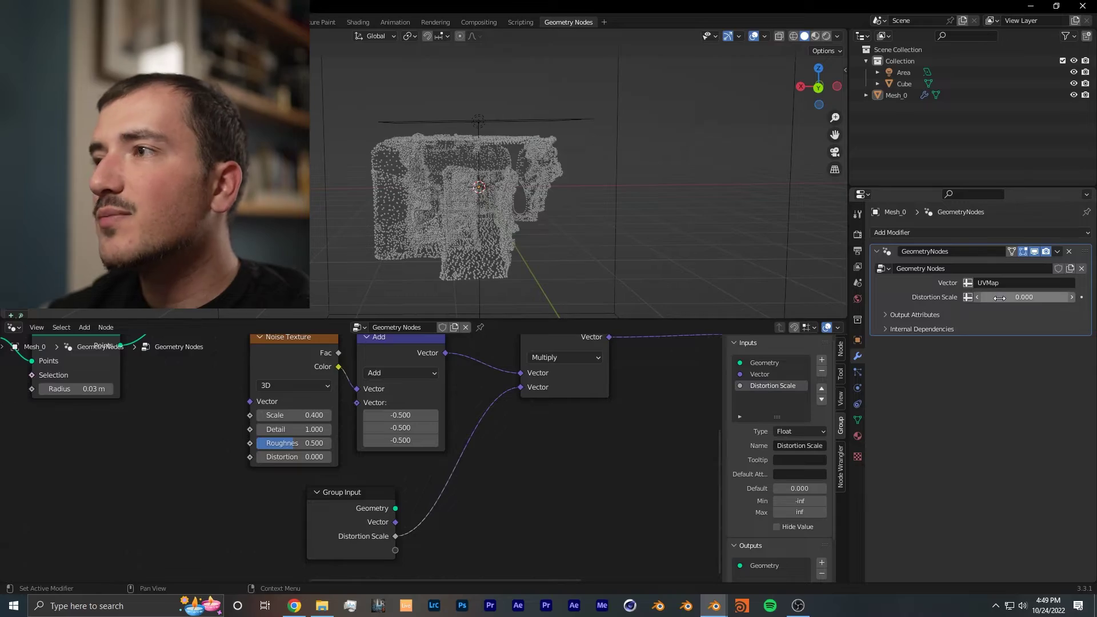
# - Set the modifier's Distortion Scale to about 0.892 and the Noise Texture's Detail to 1.44
pyautogui.moveTo(1024, 297); pyautogui.dragTo(974, 309)
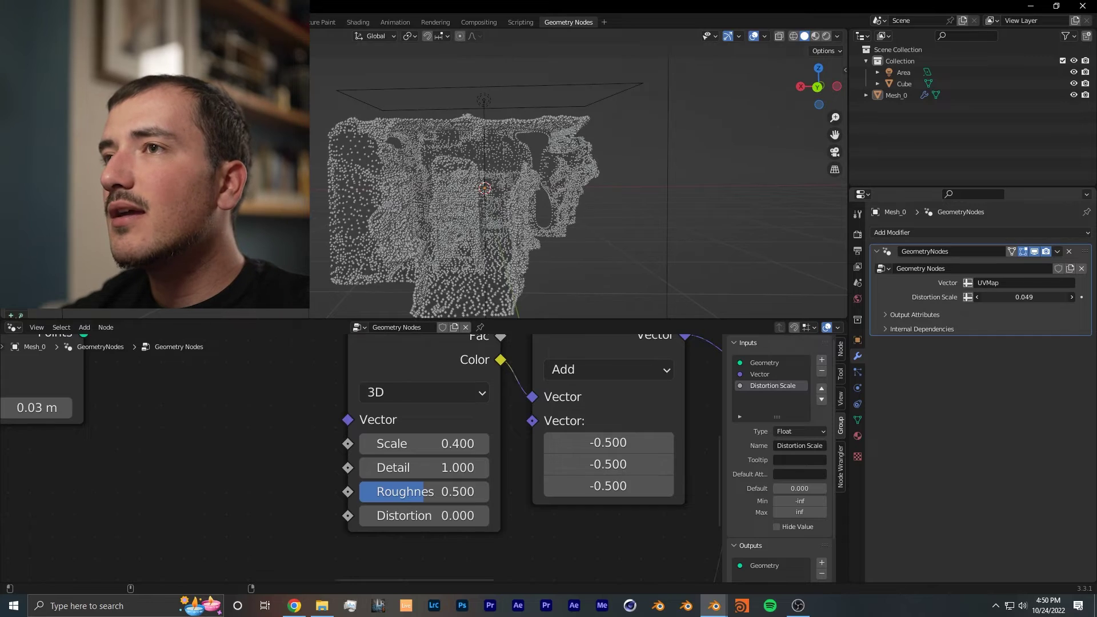
pyautogui.moveTo(1024, 298); pyautogui.dragTo(1064, 298)
pyautogui.moveTo(419, 476); pyautogui.dragTo(403, 496, button='middle')
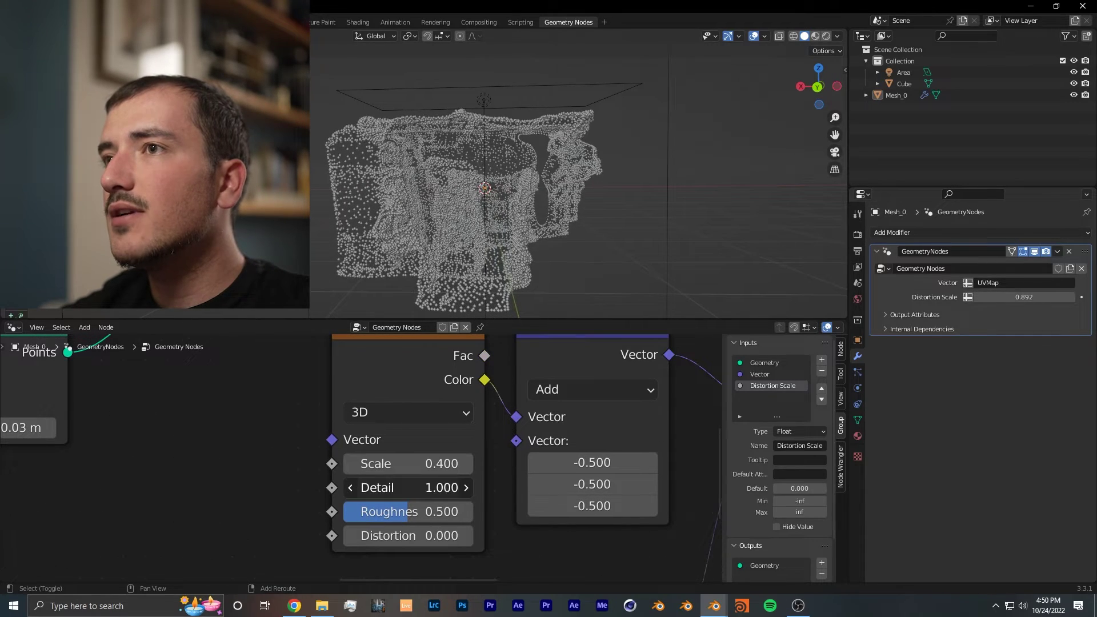
pyautogui.moveTo(409, 487); pyautogui.dragTo(412, 487)
pyautogui.scroll(-2, 405, 474)
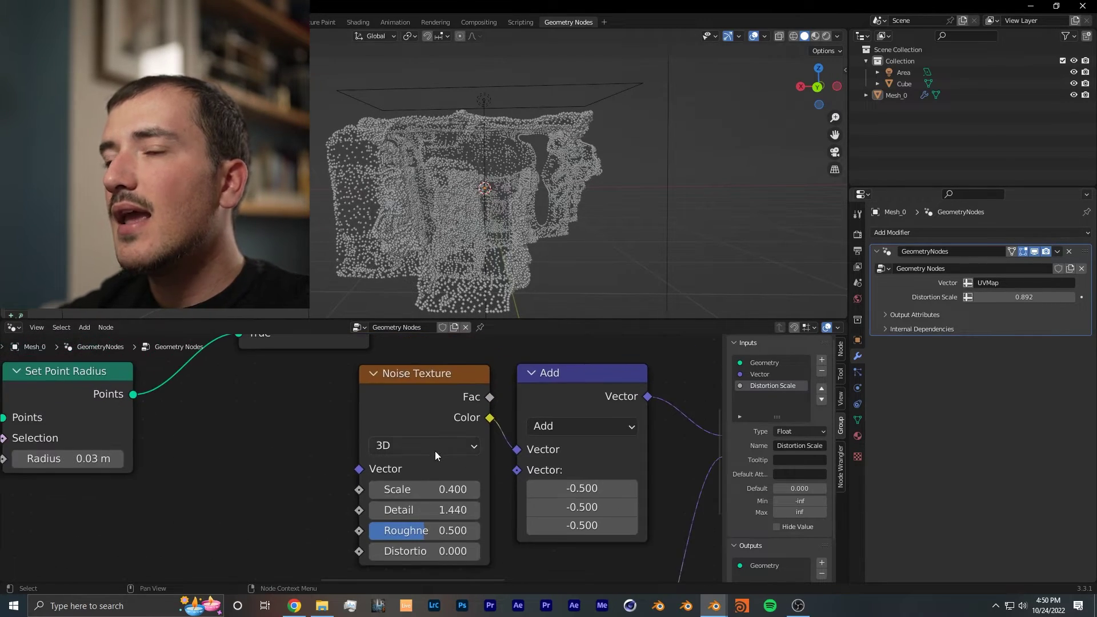
# - Switch the Noise Texture to 4D, test different W values on the point cloud, and undo the W change
pyautogui.click(423, 361)
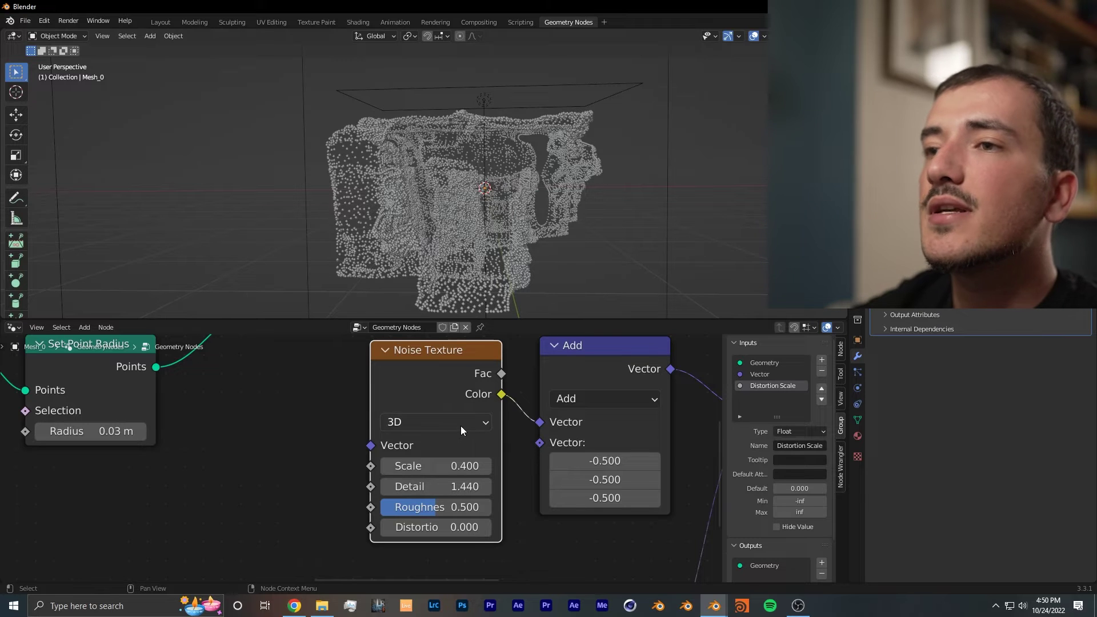
pyautogui.click(461, 426)
pyautogui.click(448, 506)
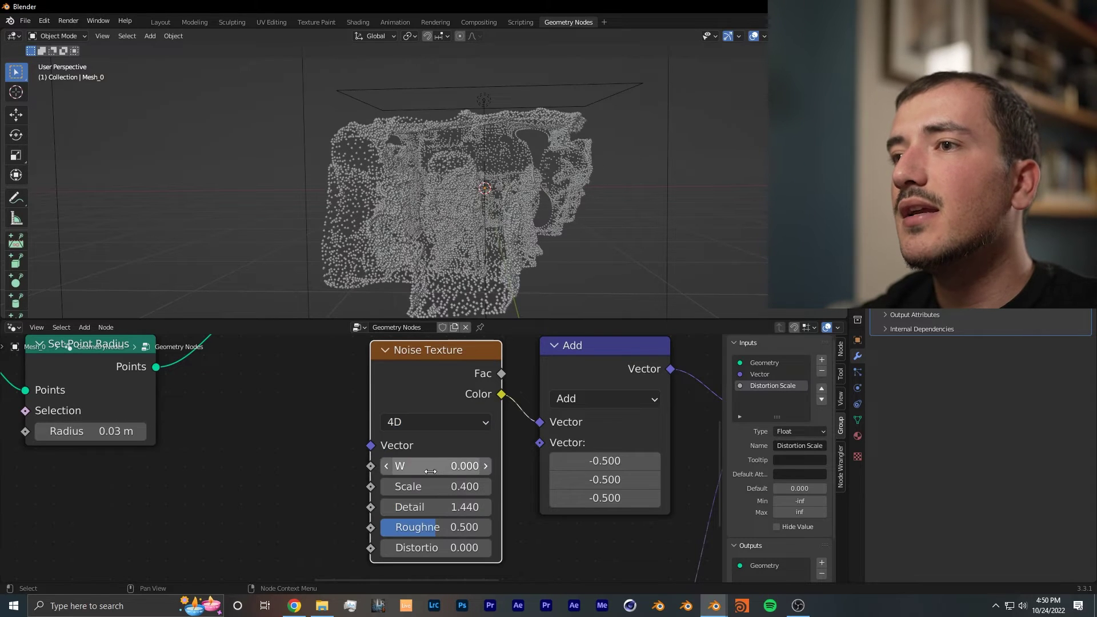
pyautogui.moveTo(436, 465); pyautogui.dragTo(556, 466)
pyautogui.hotkey('ctrl', 'z')
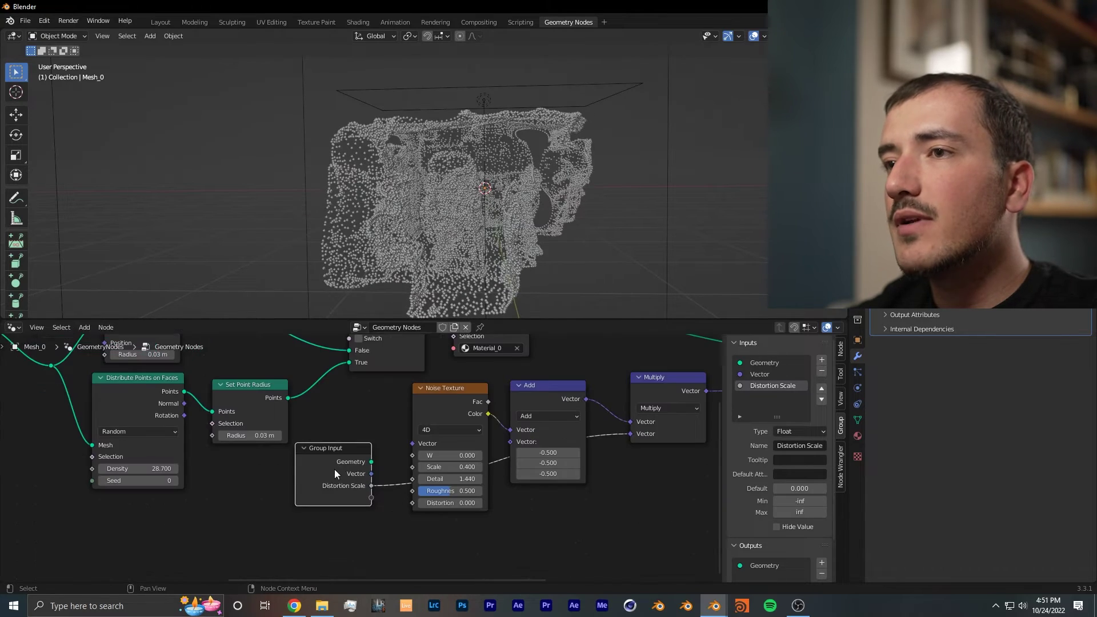
# - Connect the Group Input's empty output to the Noise Texture's W input to expose it in the modifier
pyautogui.scroll(2, 338, 475)
pyautogui.moveTo(348, 487); pyautogui.dragTo(370, 458, button='middle')
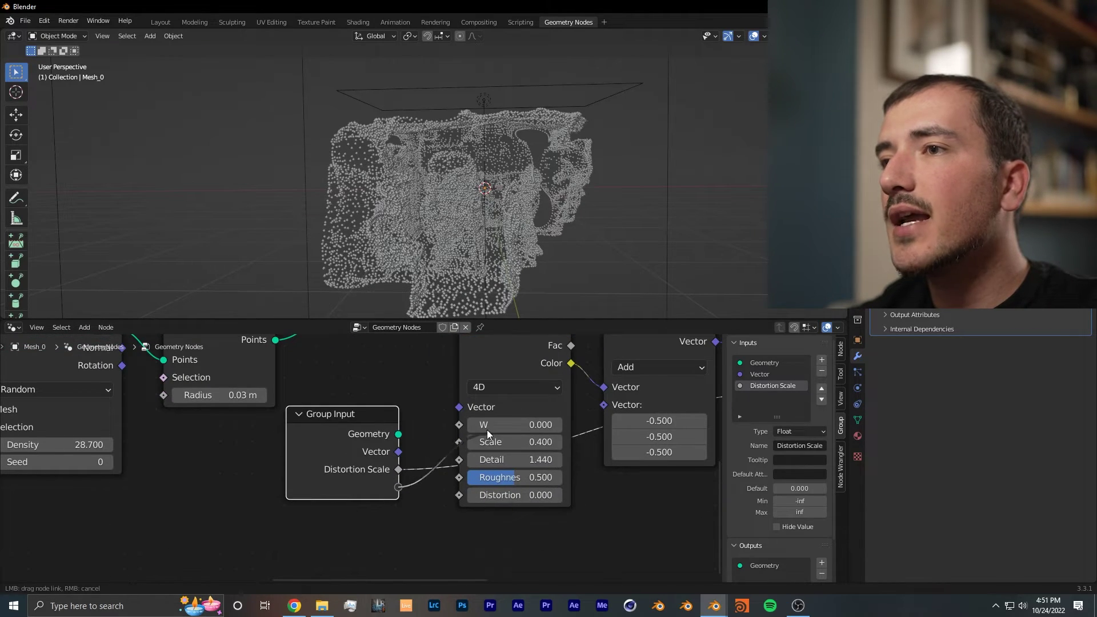
pyautogui.moveTo(459, 427); pyautogui.dragTo(459, 426)
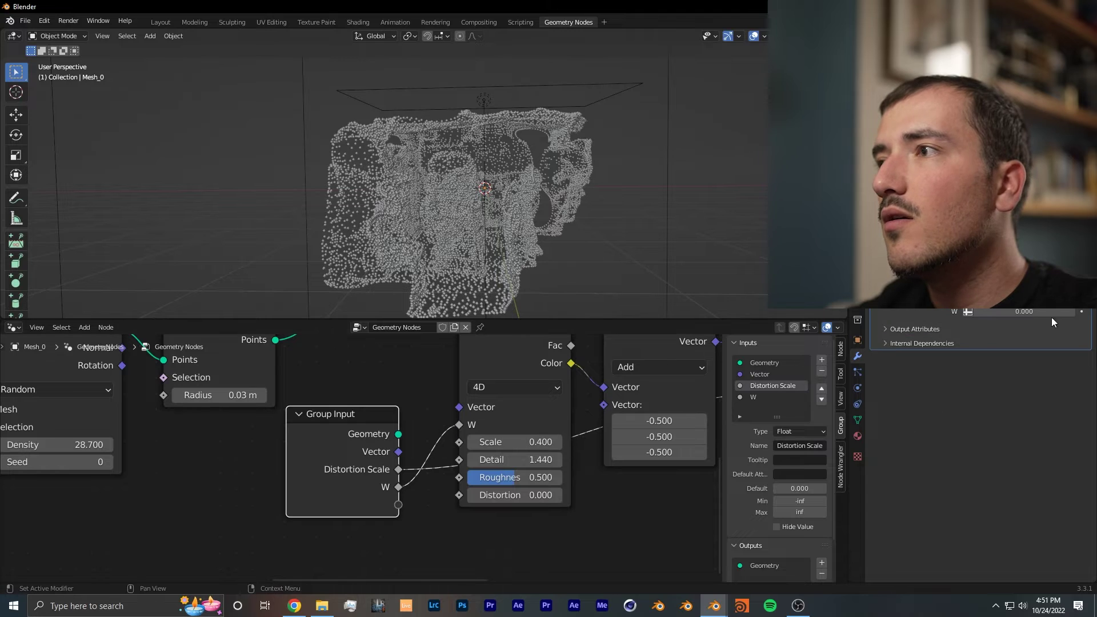
# - Drive the modifier's W value with the expression #frame/30 and play the animation to check the moving distortion
pyautogui.doubleClick(1013, 310)
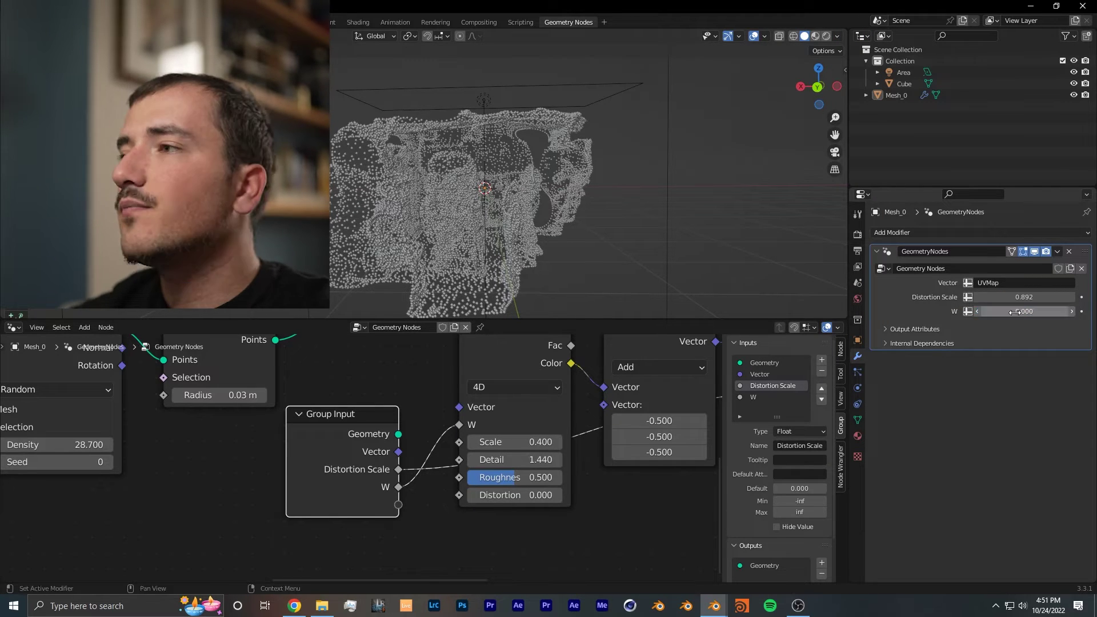
pyautogui.click(1016, 311)
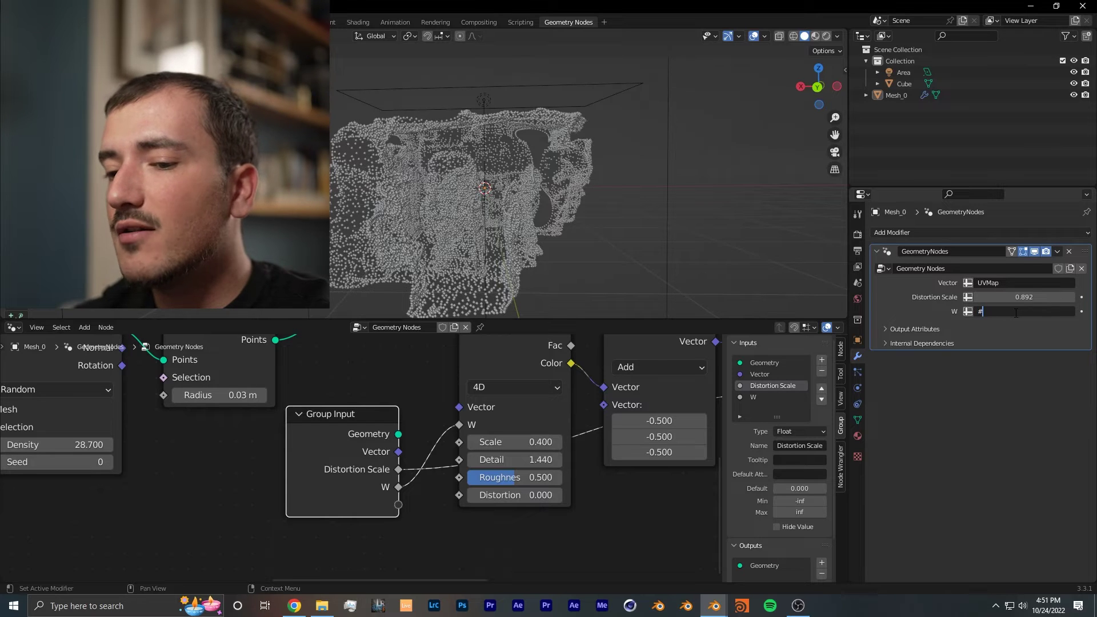
pyautogui.write('#frame')
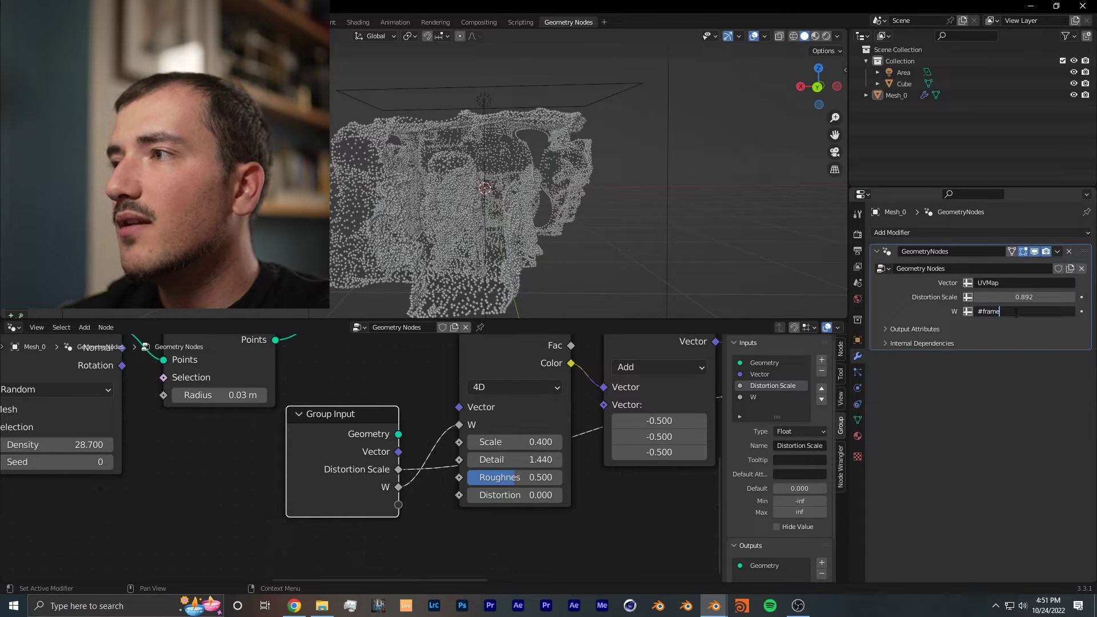
pyautogui.write('/30')
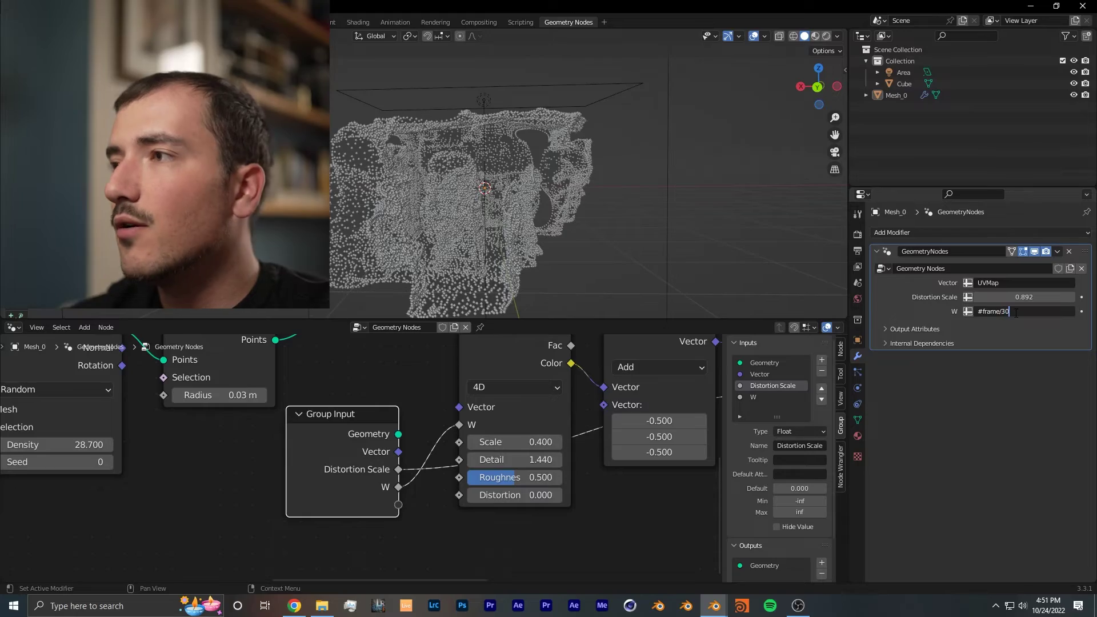
pyautogui.press('Return')
pyautogui.press('space')
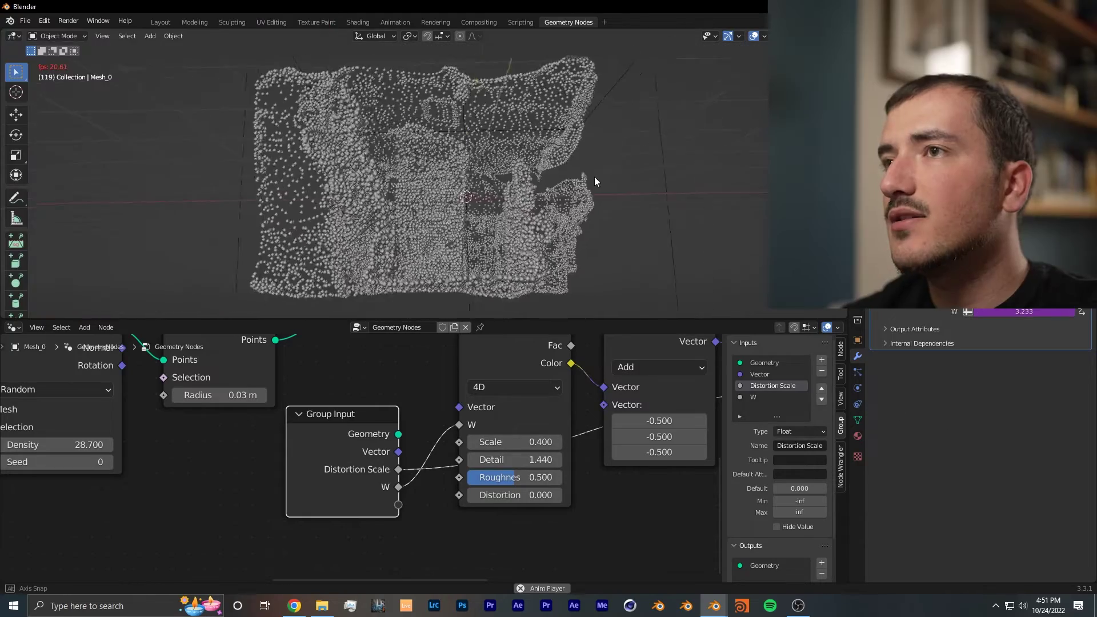
pyautogui.moveTo(581, 194)
pyautogui.mouseDown(button='middle')
pyautogui.moveTo(553, 205)
pyautogui.moveTo(595, 208)
pyautogui.mouseUp(button='middle')
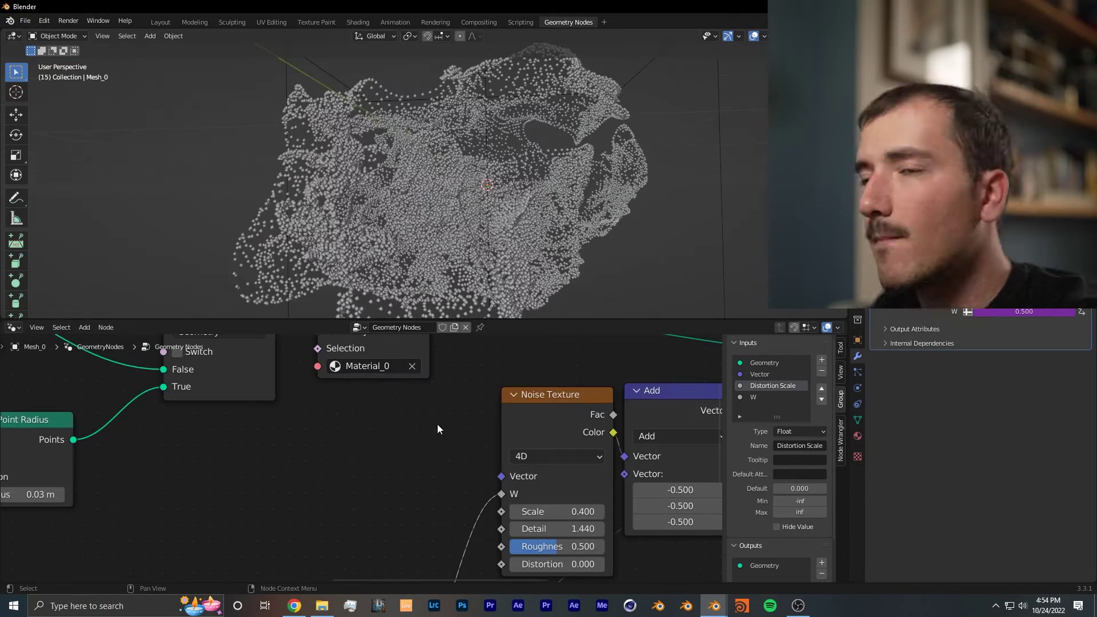
# - Add a Voronoi Texture node before the Noise Texture and connect its Position output to the noise's Vector input
pyautogui.scroll(2, 427, 432)
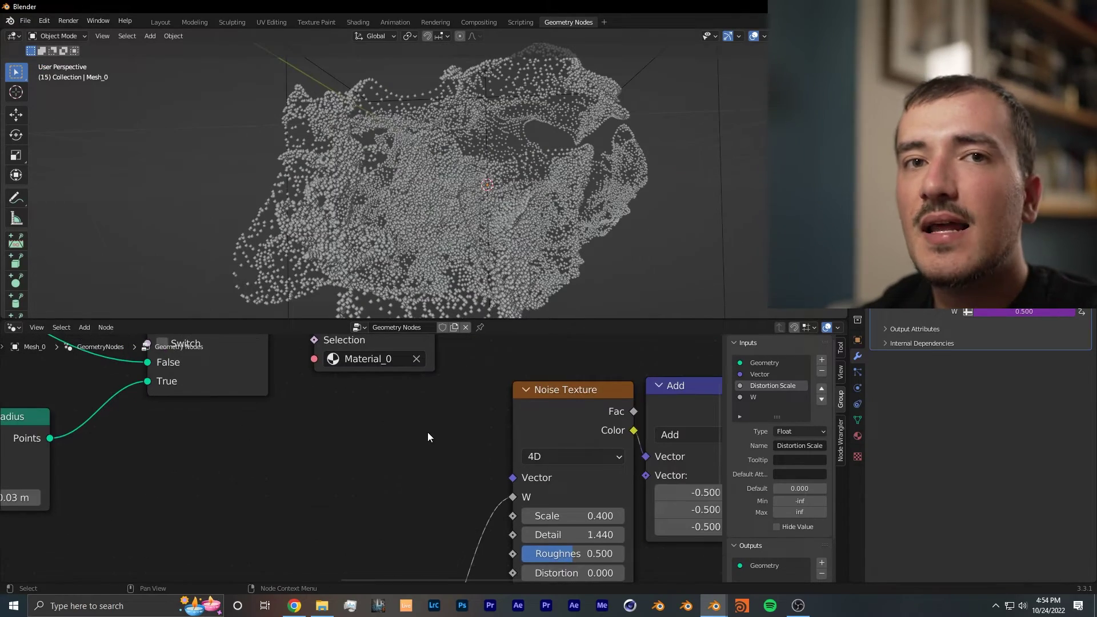
pyautogui.hotkey('shift', 'a')
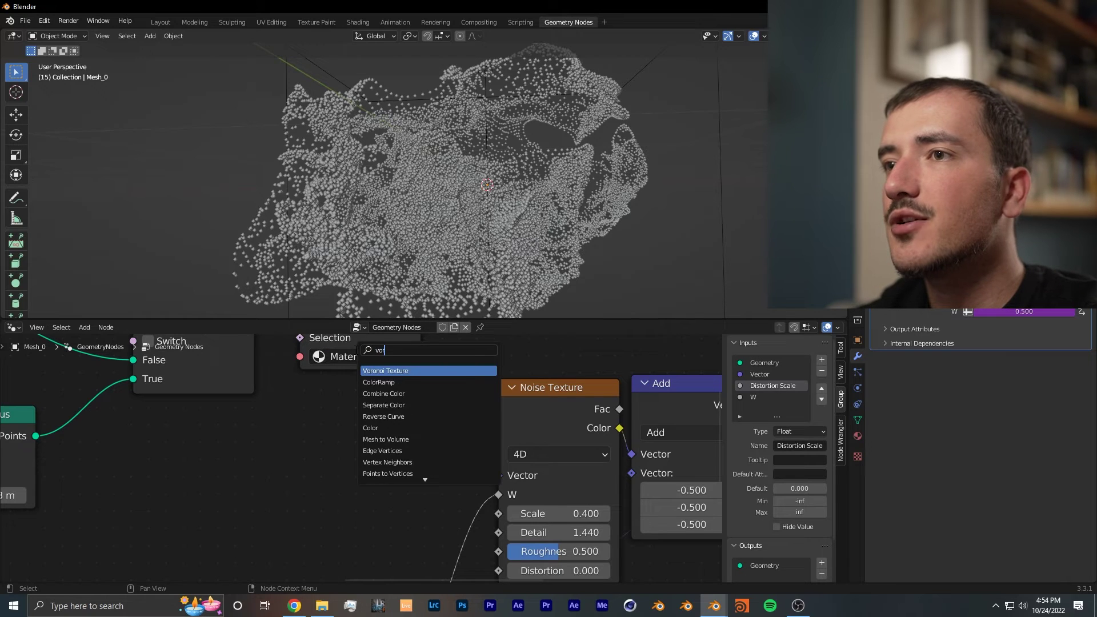
pyautogui.write('vor')
pyautogui.press('Return')
pyautogui.click(404, 449)
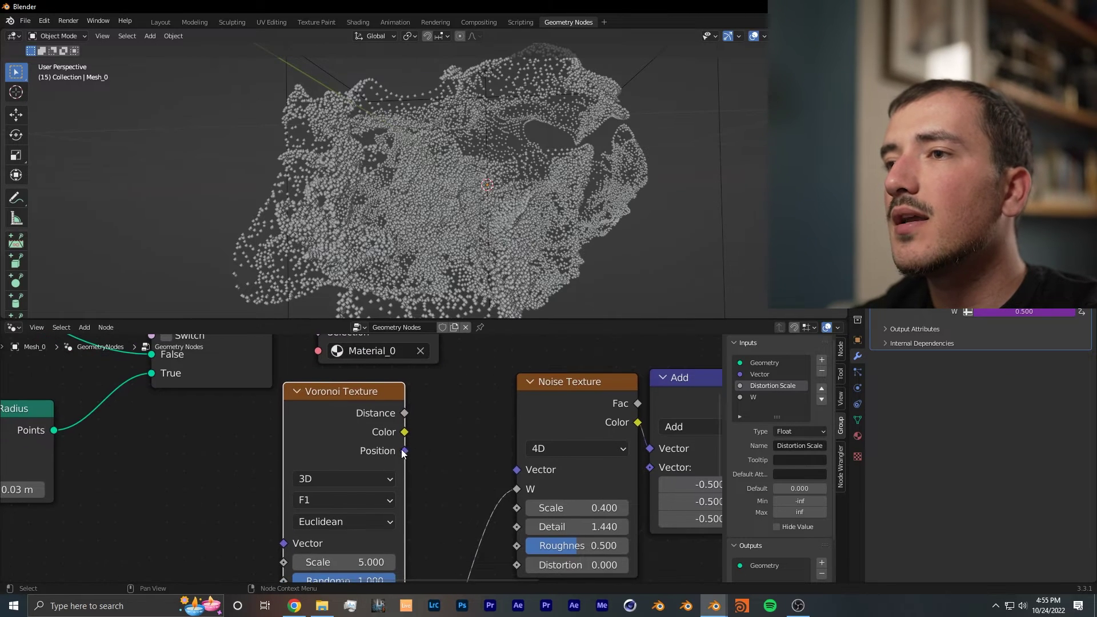
pyautogui.moveTo(515, 469); pyautogui.dragTo(516, 470)
# - Set the Voronoi Texture's Scale to 0.77 and Randomness to 0, and play the animation to review the distortion
pyautogui.scroll(3, 458, 402)
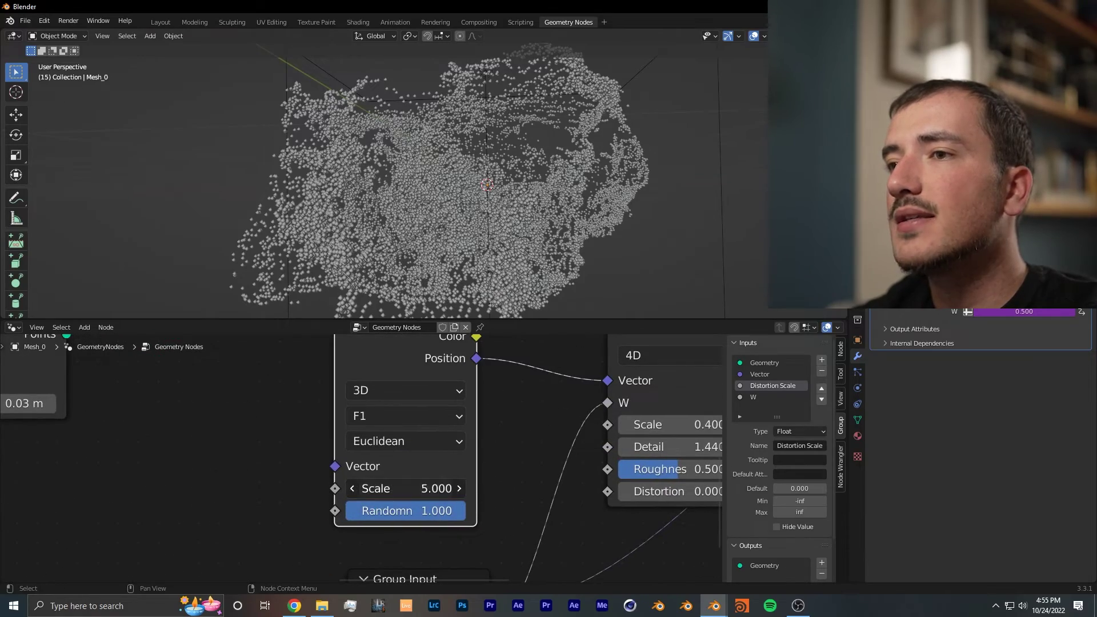
pyautogui.moveTo(435, 489); pyautogui.dragTo(314, 489)
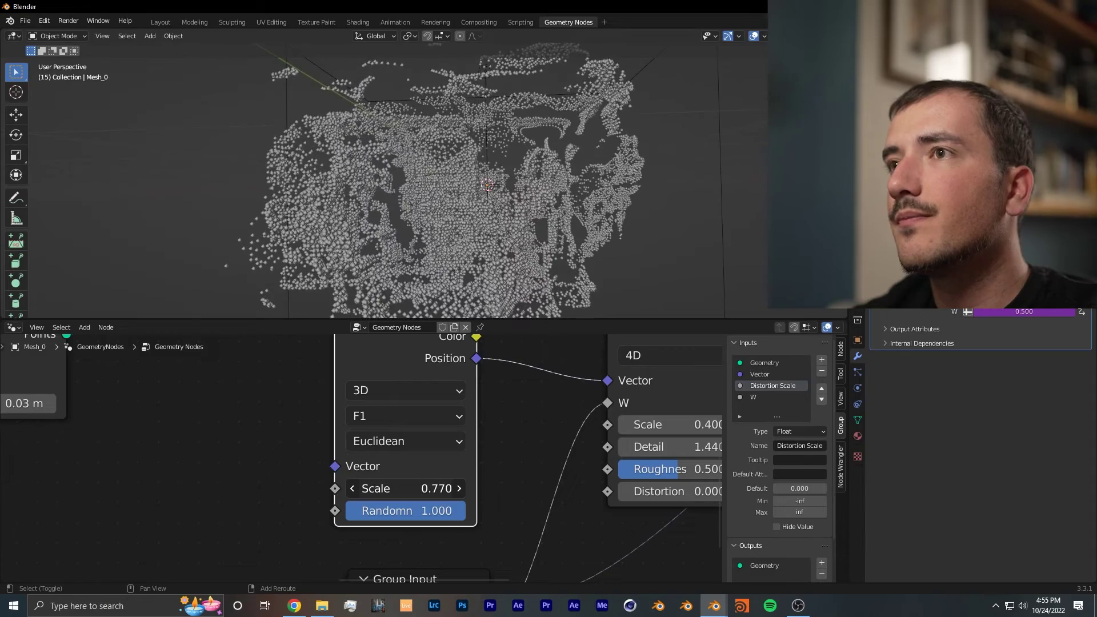
pyautogui.moveTo(466, 511); pyautogui.dragTo(346, 511)
pyautogui.moveTo(461, 423); pyautogui.dragTo(417, 475, button='middle')
pyautogui.scroll(-2, 417, 475)
pyautogui.moveTo(474, 120); pyautogui.dragTo(486, 189, button='middle')
pyautogui.scroll(-1, 553, 136)
pyautogui.press('space')
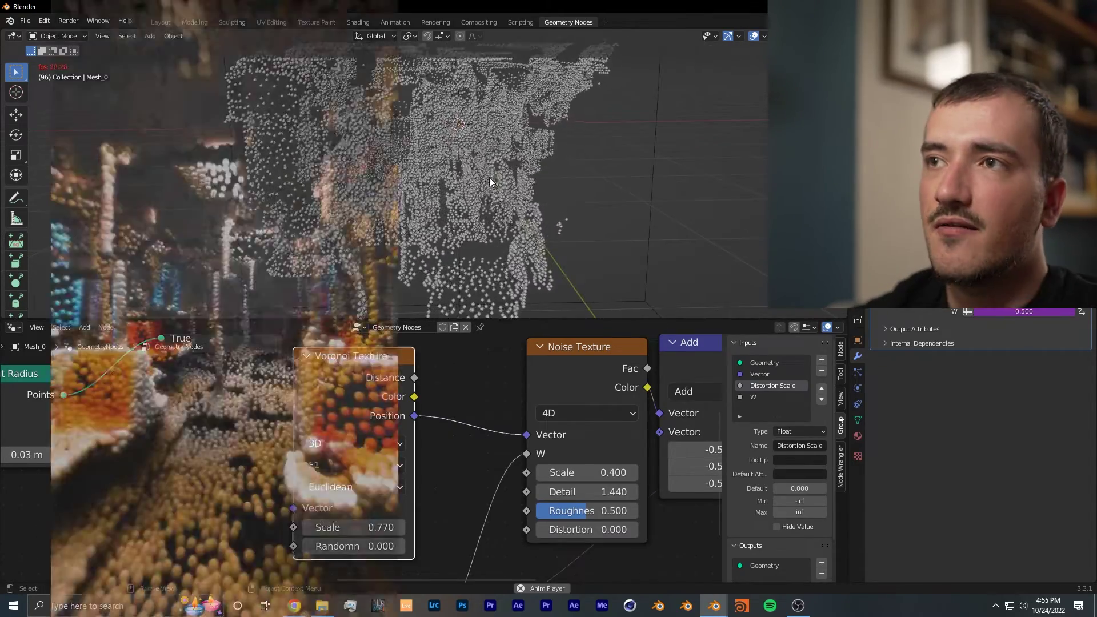
pyautogui.moveTo(489, 177); pyautogui.dragTo(500, 182, button='middle')
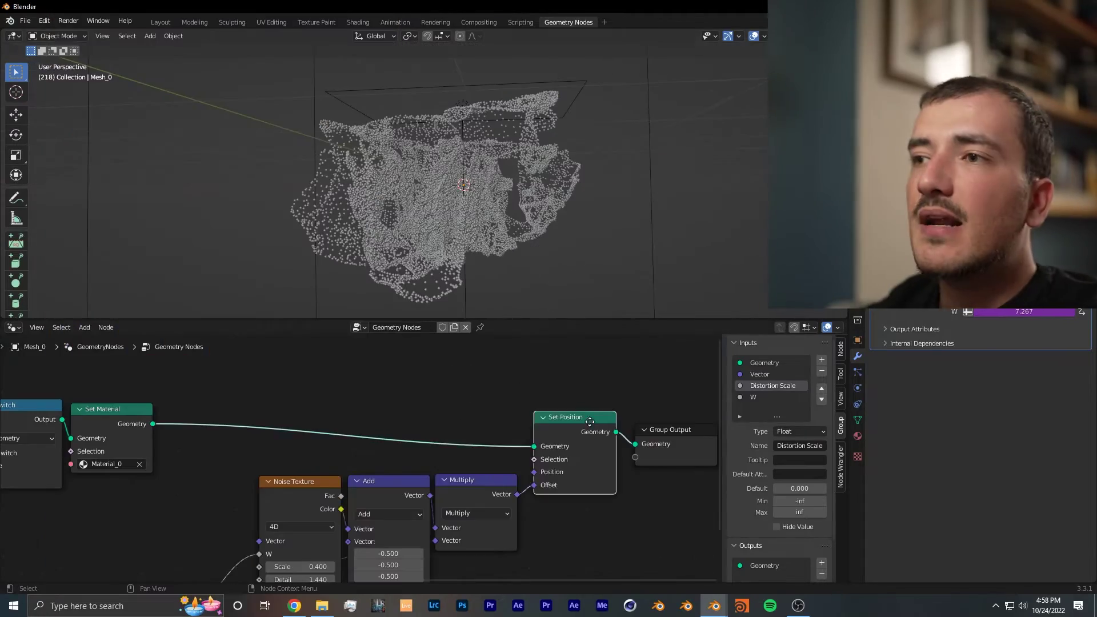
# - Move the Set Position and Group Output nodes farther from the Multiply node to make room in the node tree
pyautogui.click(575, 396)
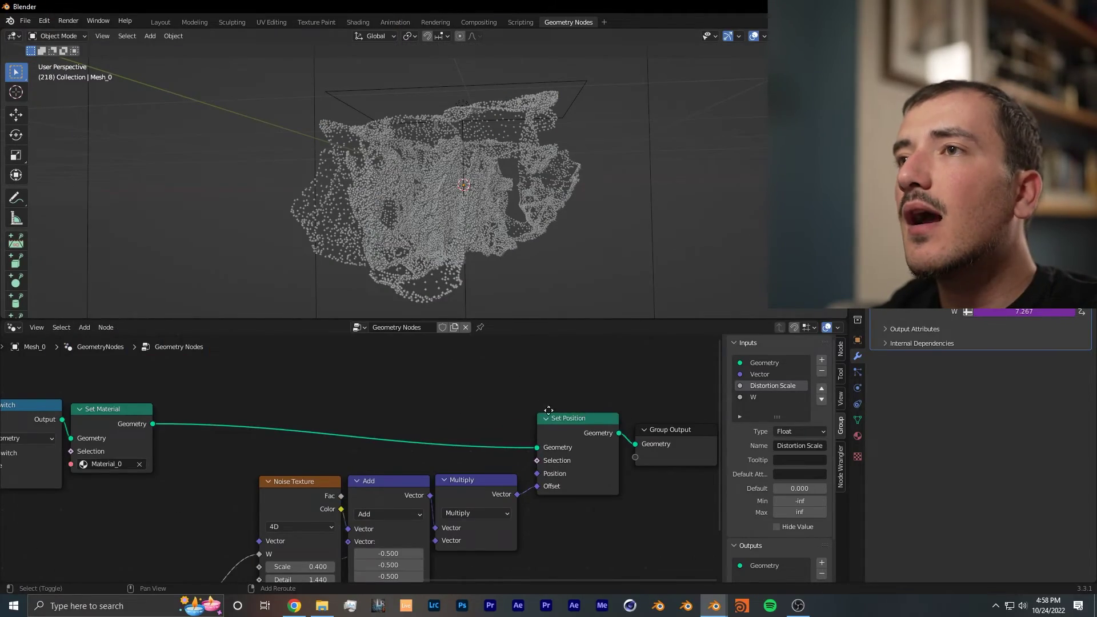
pyautogui.moveTo(547, 410); pyautogui.dragTo(446, 411, button='middle')
pyautogui.moveTo(596, 493); pyautogui.dragTo(478, 426)
pyautogui.press('g')
pyautogui.moveTo(512, 275); pyautogui.dragTo(536, 210, button='middle')
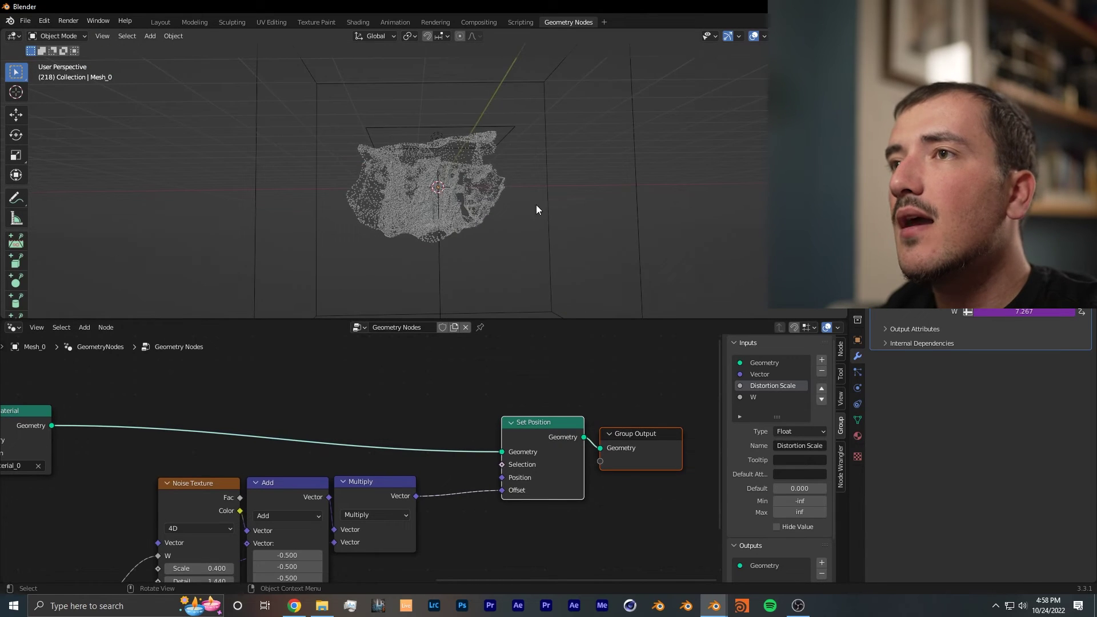
# - Examine the distorted point cloud from other angles and review the node tree through to the noise displacement nodes
pyautogui.click(685, 194)
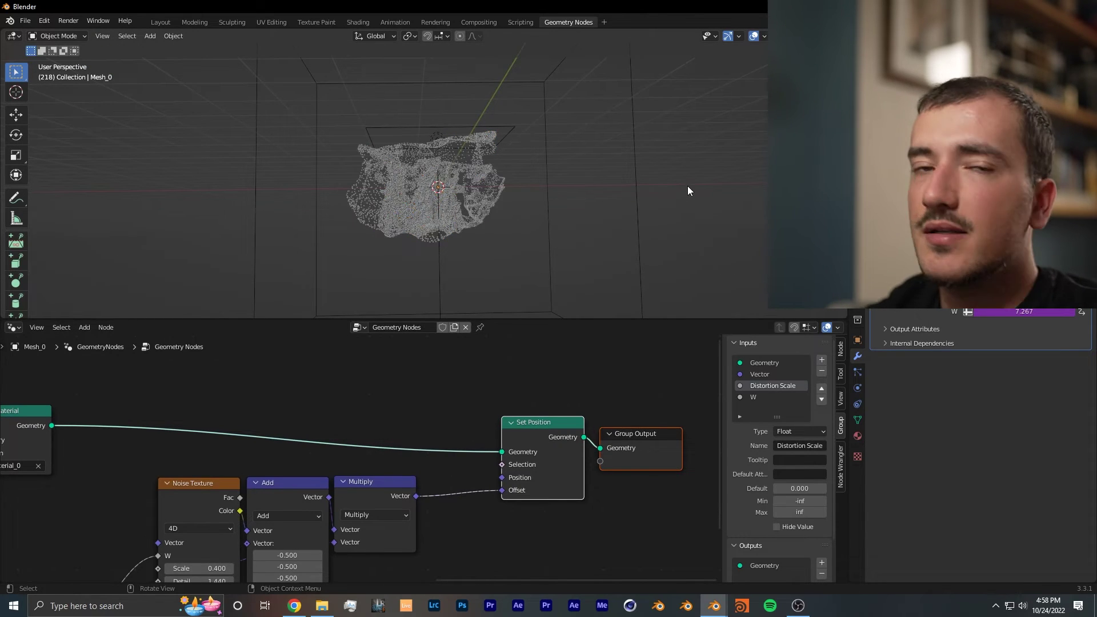
pyautogui.moveTo(687, 187); pyautogui.dragTo(658, 189, button='middle')
pyautogui.click(594, 383)
pyautogui.moveTo(571, 389); pyautogui.dragTo(584, 389, button='middle')
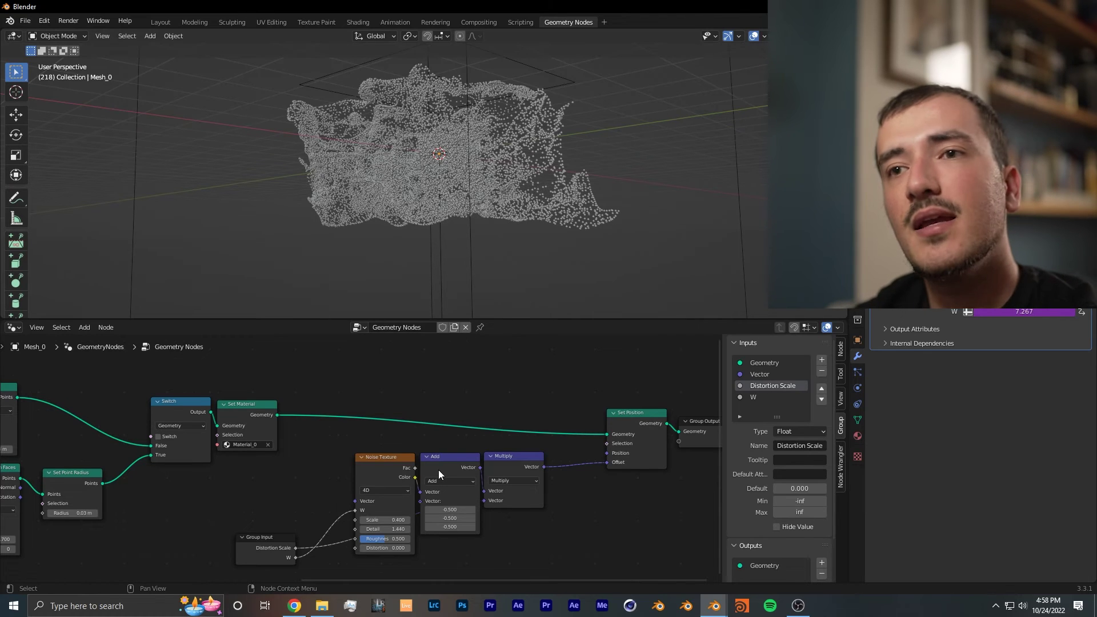
pyautogui.scroll(-3, 438, 470)
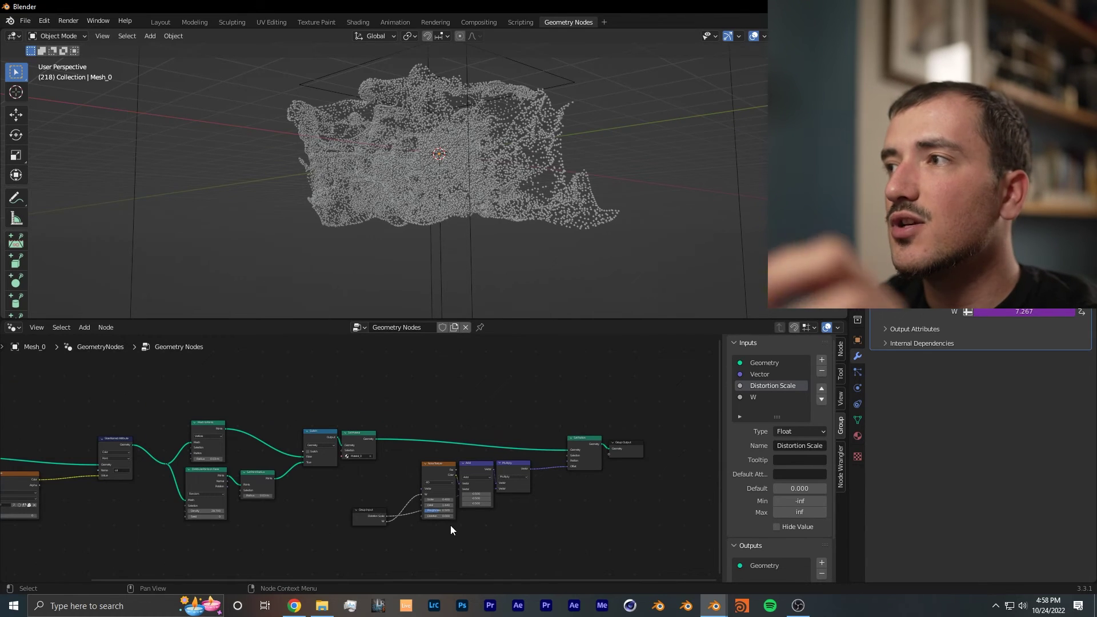
pyautogui.moveTo(453, 532); pyautogui.dragTo(524, 528, button='middle')
pyautogui.scroll(1, 523, 528)
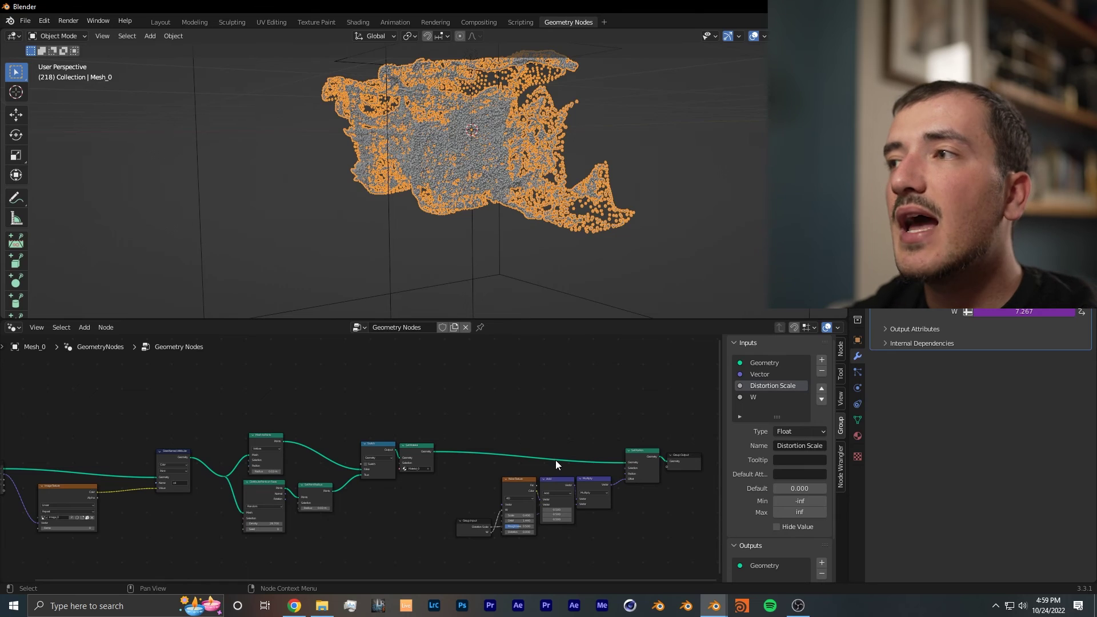
pyautogui.moveTo(549, 499)
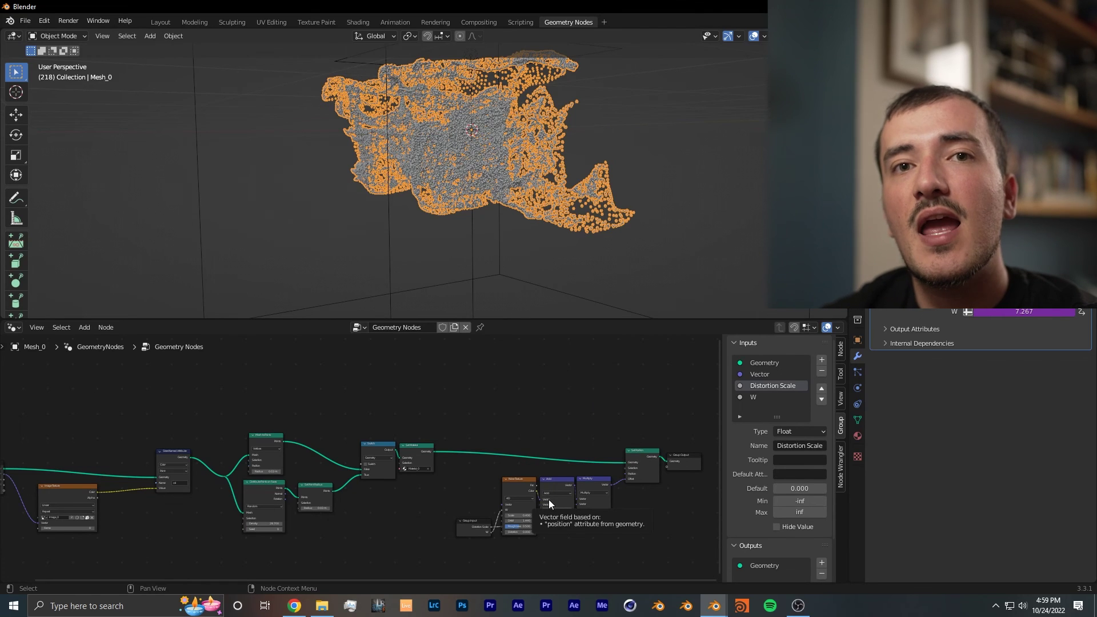